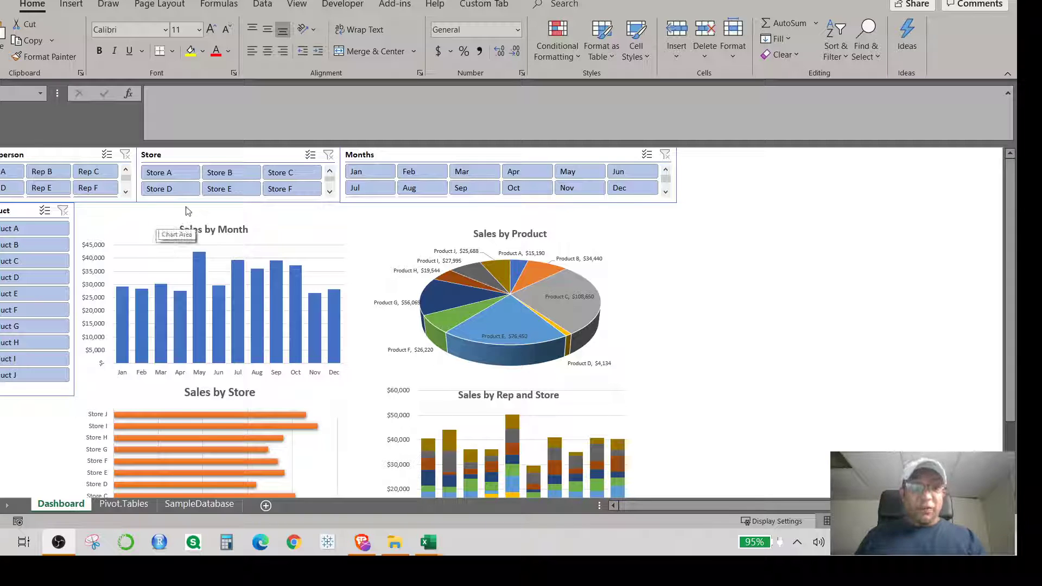
Review the sample dashboard's charts and the Database sheet's columns from Date through Total Sales
{"action": "scroll", "coordinate": [372, 320], "scroll_direction": "down", "scroll_amount": 5}
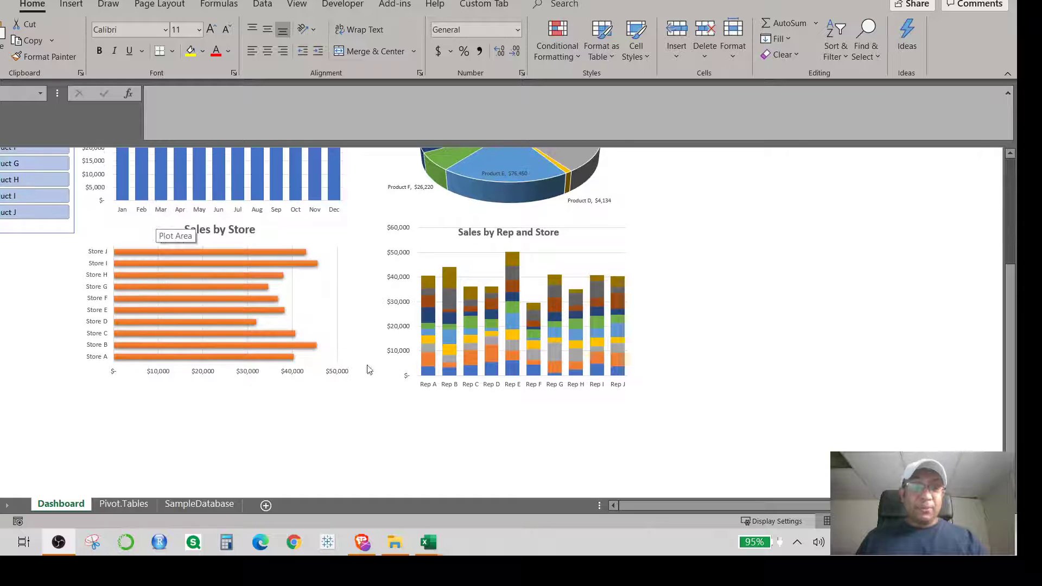
{"action": "scroll", "coordinate": [363, 347], "scroll_direction": "up", "scroll_amount": 5}
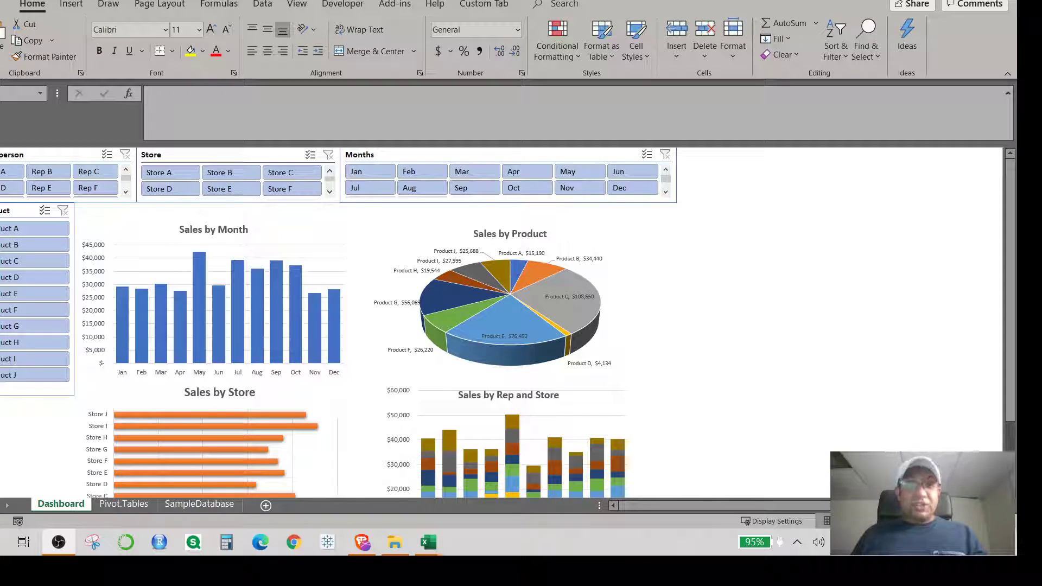
{"action": "key", "text": "ctrl+Tab"}
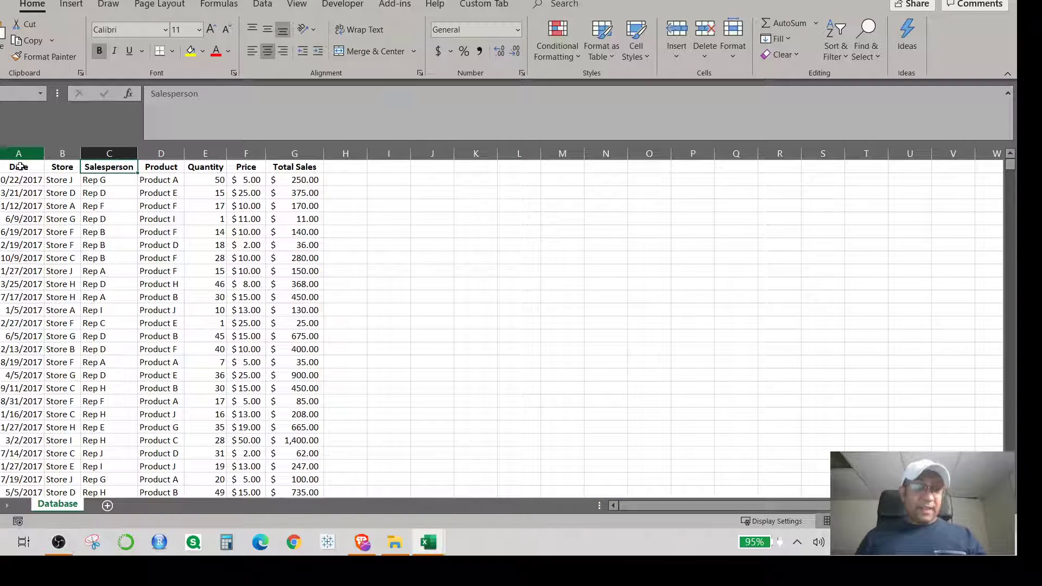
{"action": "left_click_drag", "start_coordinate": [19, 169], "coordinate": [66, 169]}
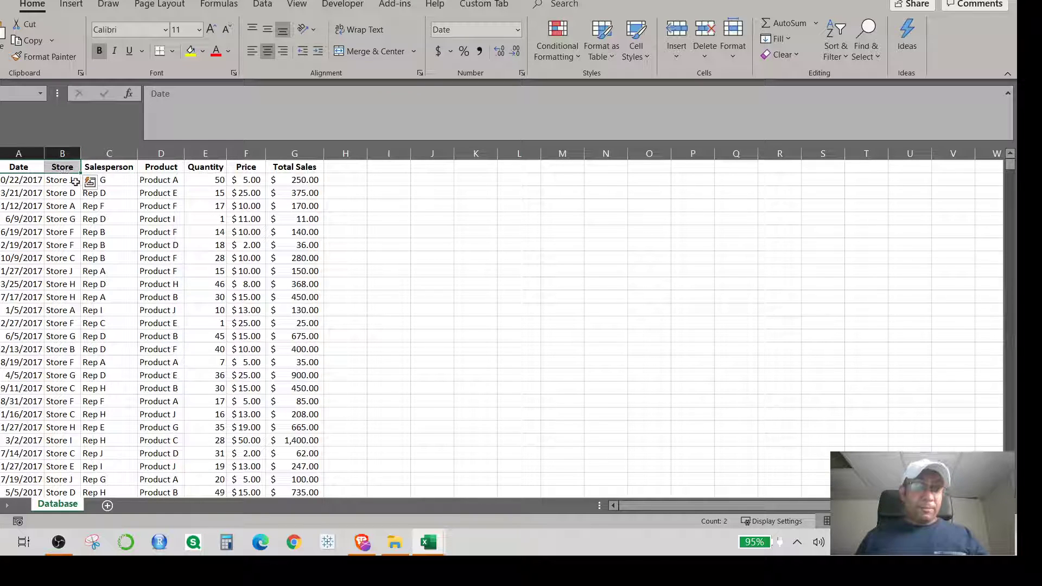
{"action": "left_click", "coordinate": [106, 154]}
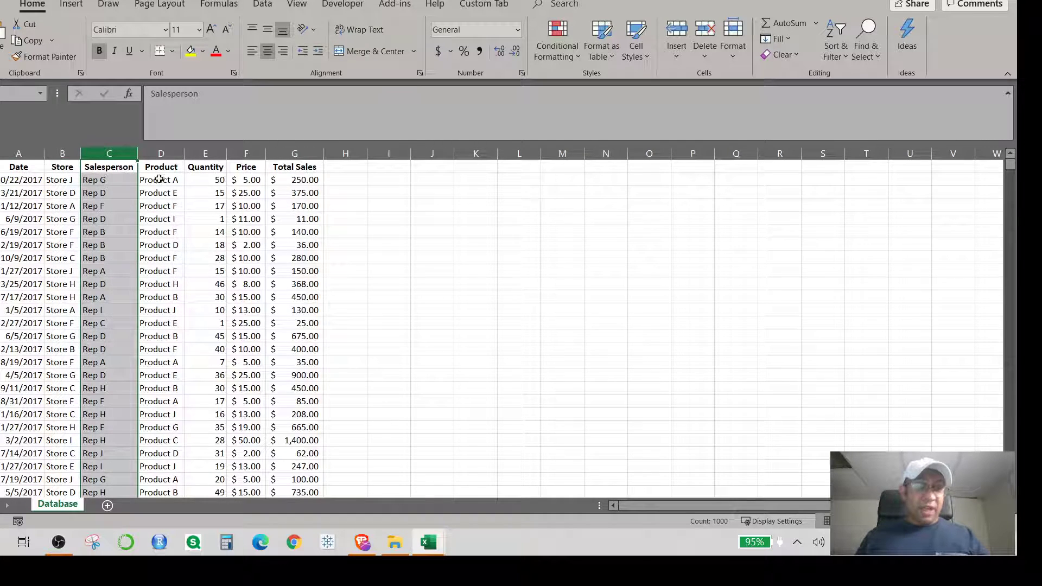
{"action": "left_click", "coordinate": [169, 150]}
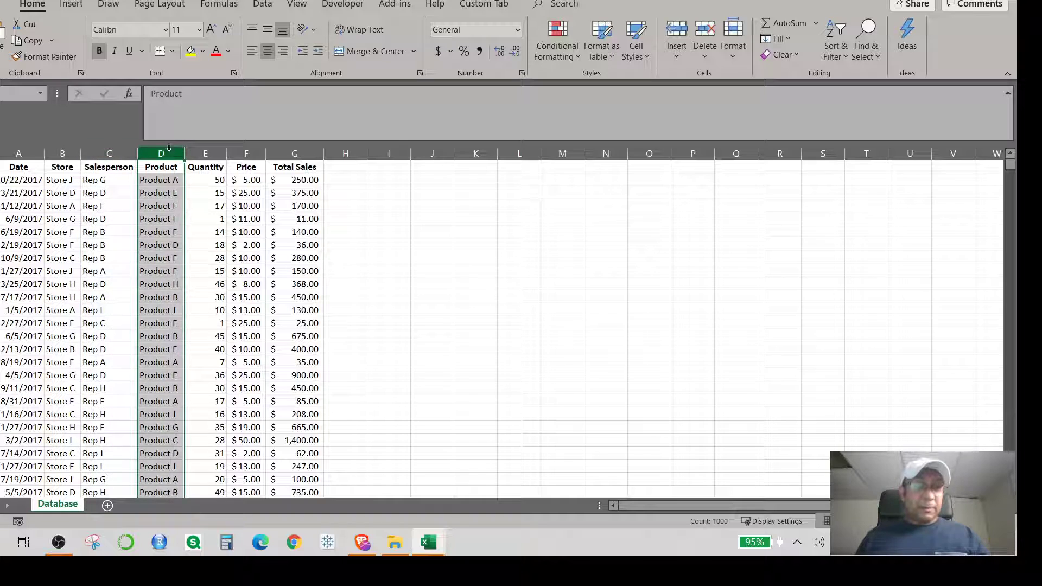
{"action": "left_click", "coordinate": [205, 155]}
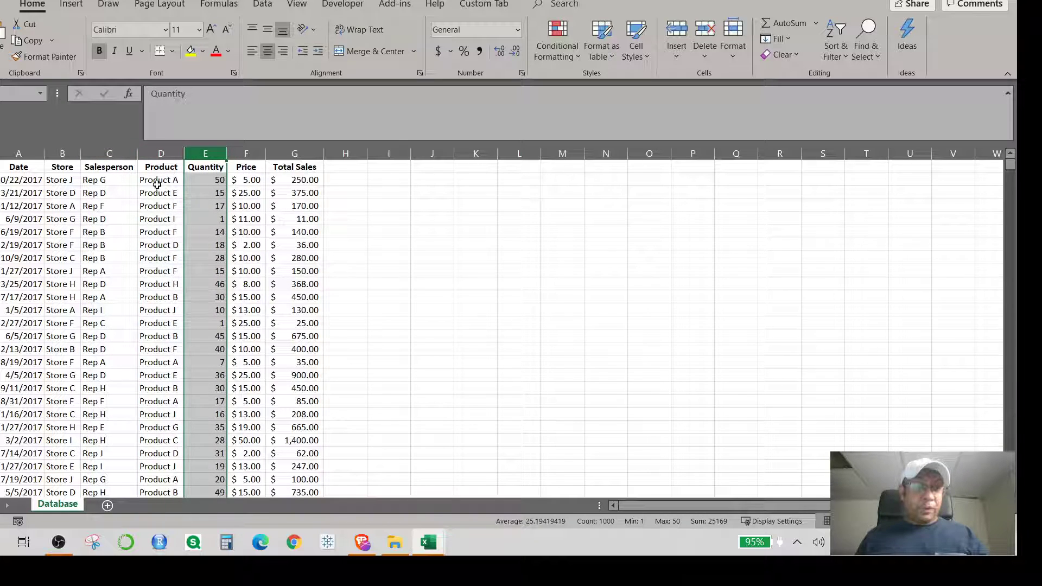
{"action": "left_click", "coordinate": [245, 157]}
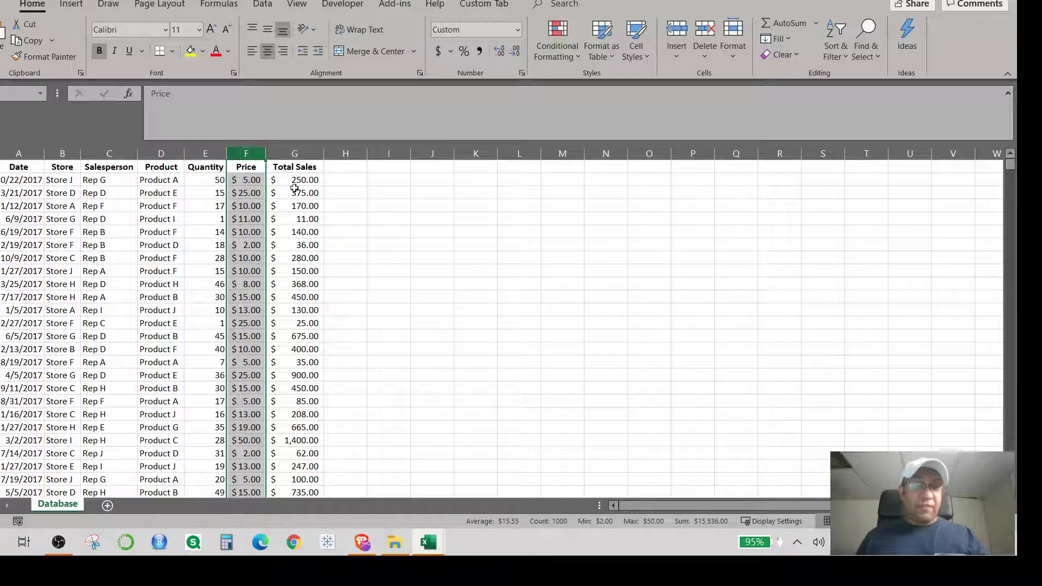
{"action": "left_click", "coordinate": [296, 155]}
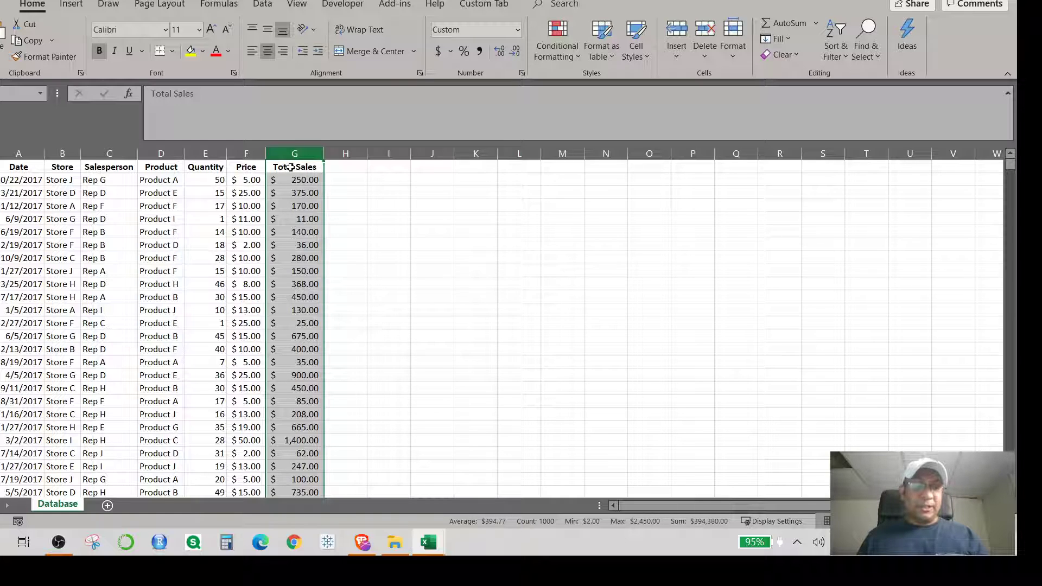
Select the entire Dataset1 range on the Database sheet, from the headers in columns A to G down to the last record
{"action": "left_click_drag", "start_coordinate": [22, 167], "coordinate": [279, 168]}
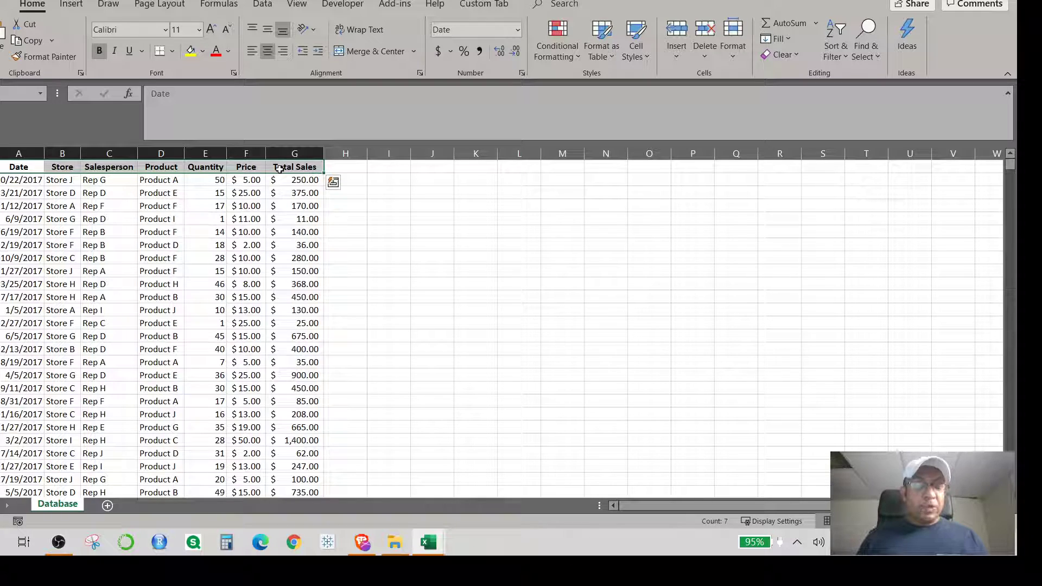
{"action": "key", "text": "ctrl+shift+Down"}
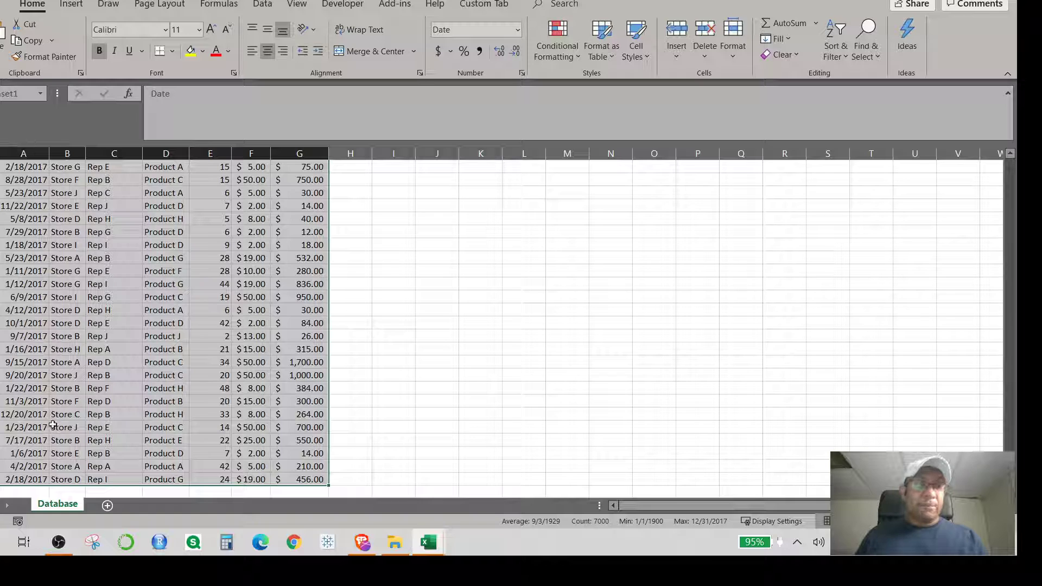
Add a new worksheet after Database and name it Pivot Table
{"action": "left_click", "coordinate": [107, 506]}
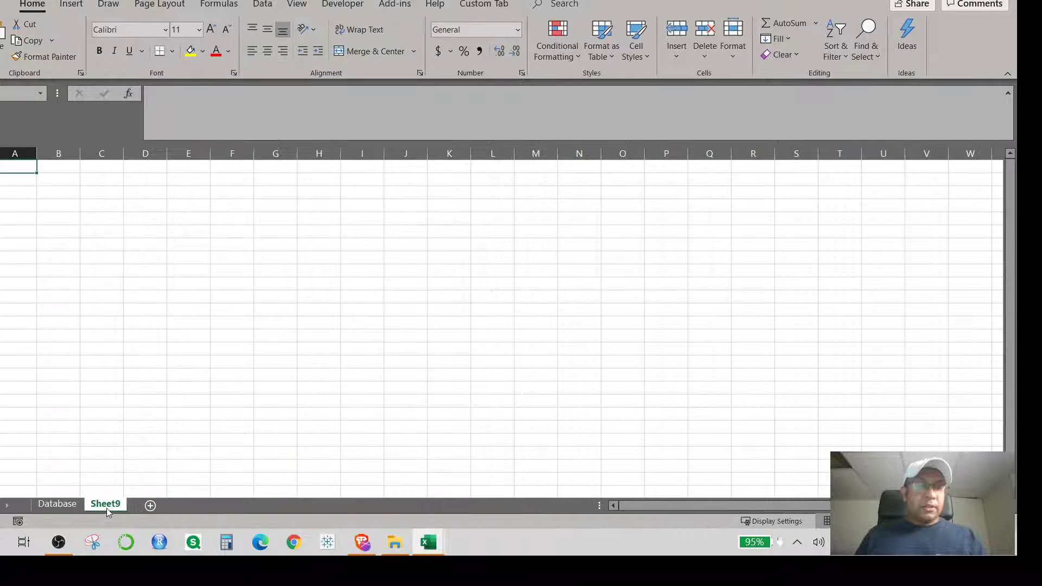
{"action": "right_click", "coordinate": [107, 505]}
{"action": "left_click", "coordinate": [146, 361]}
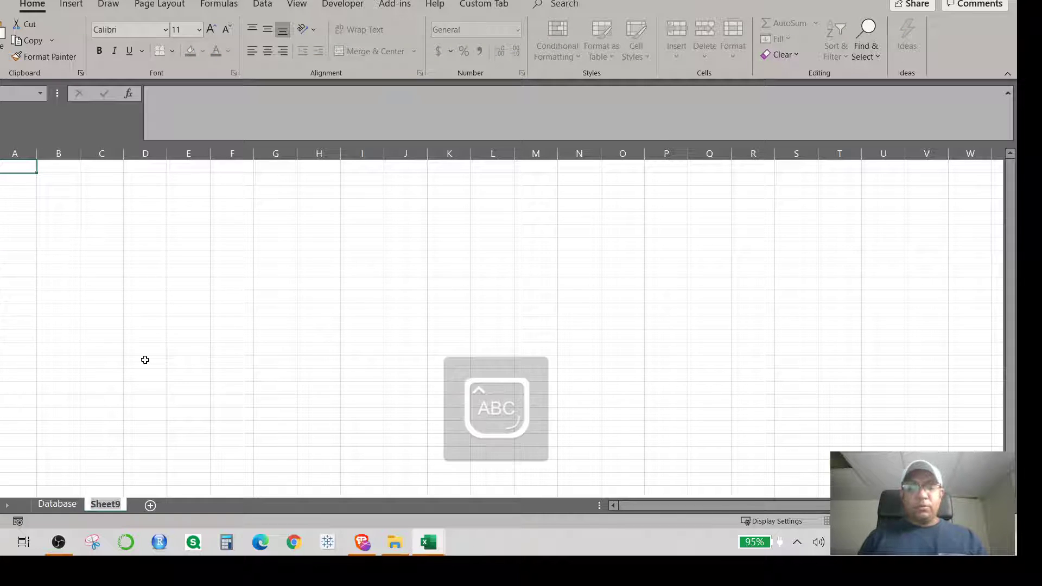
{"action": "type", "text": "Pivot Table"}
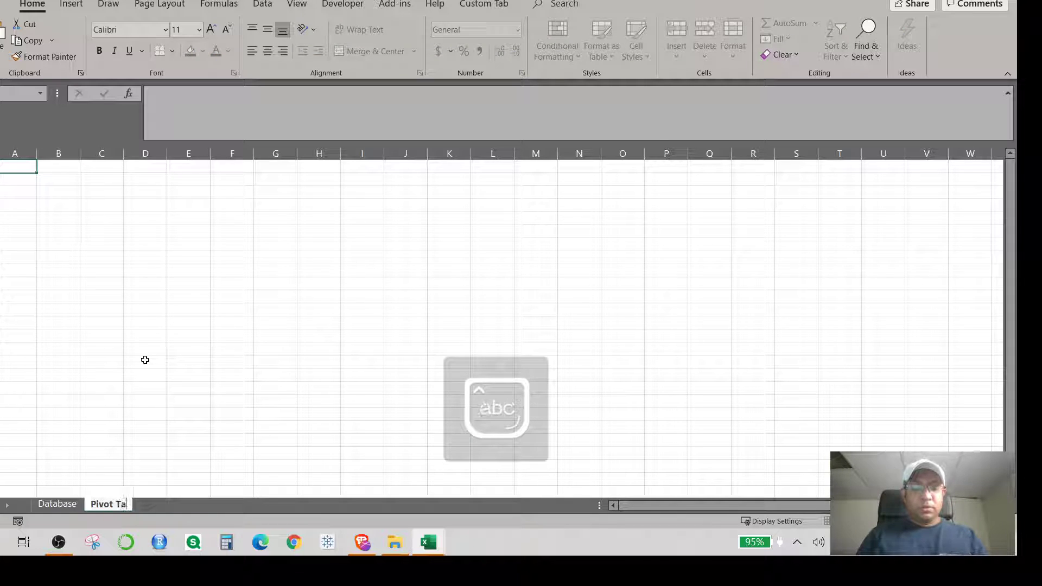
{"action": "key", "text": "Return"}
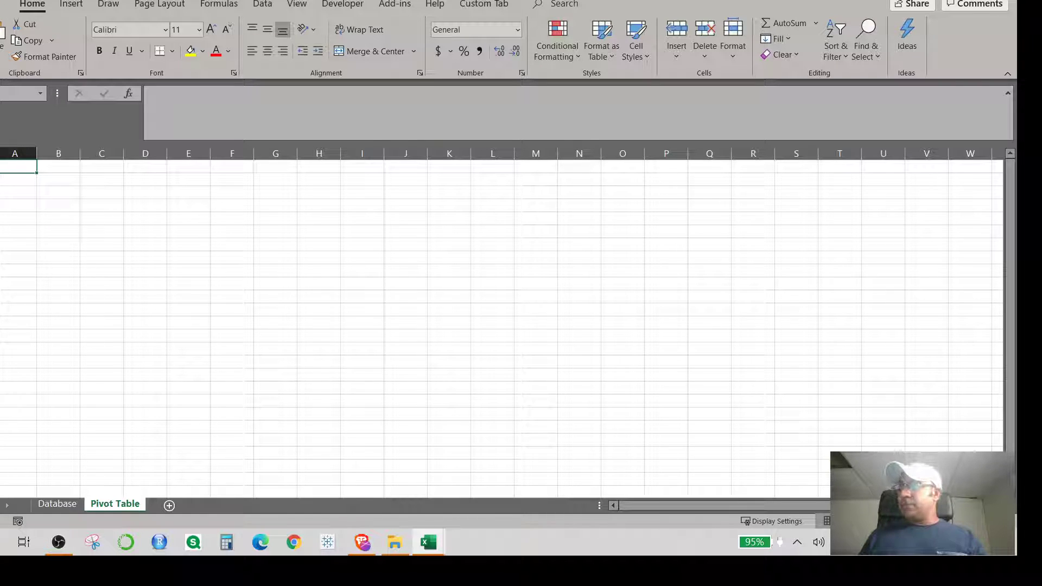
{"action": "left_click", "coordinate": [58, 542]}
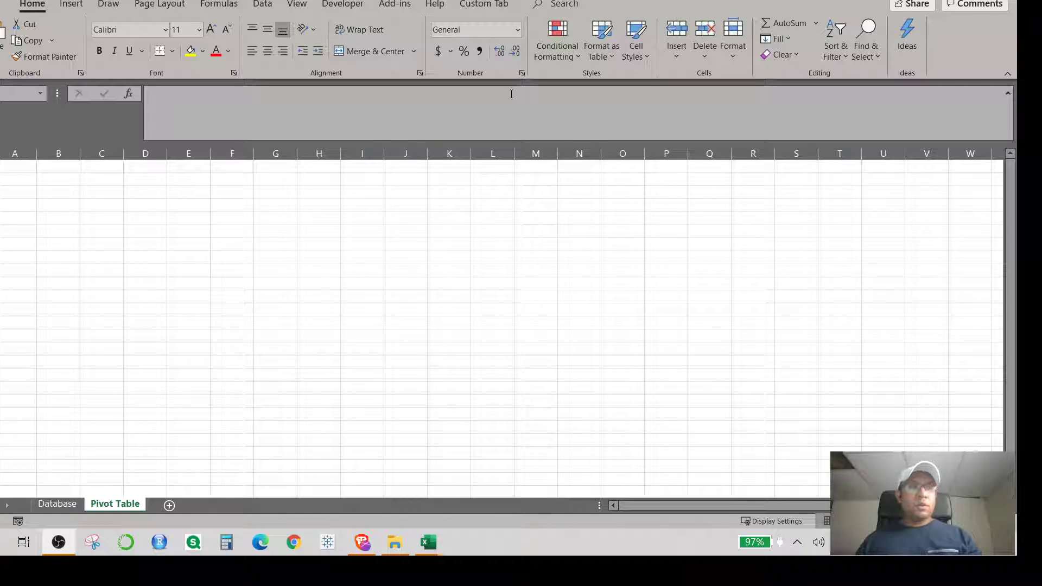
Create a PivotTable from the range Dataset1 at cell A1 of the existing Pivot Table worksheet
{"action": "left_click", "coordinate": [70, 8]}
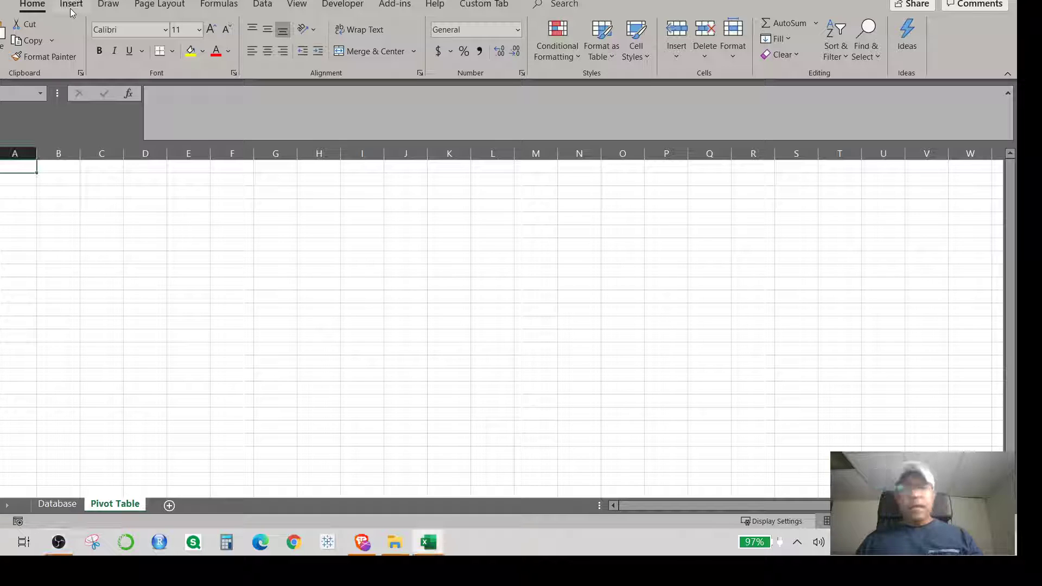
{"action": "left_click", "coordinate": [70, 8]}
{"action": "left_click", "coordinate": [12, 38]}
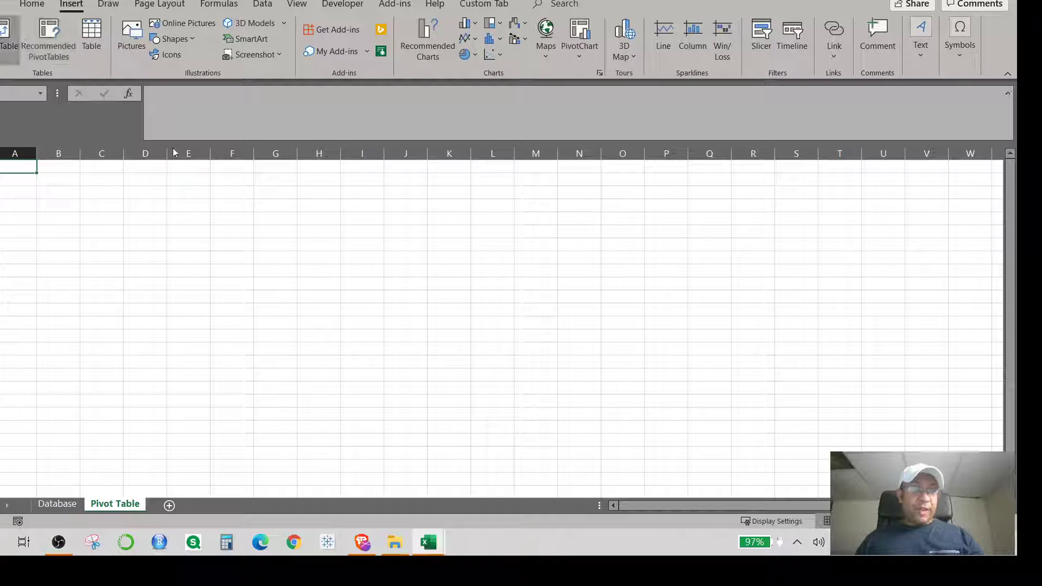
{"action": "key", "text": "Caps_Lock"}
{"action": "type", "text": "D"}
{"action": "key", "text": "Caps_Lock"}
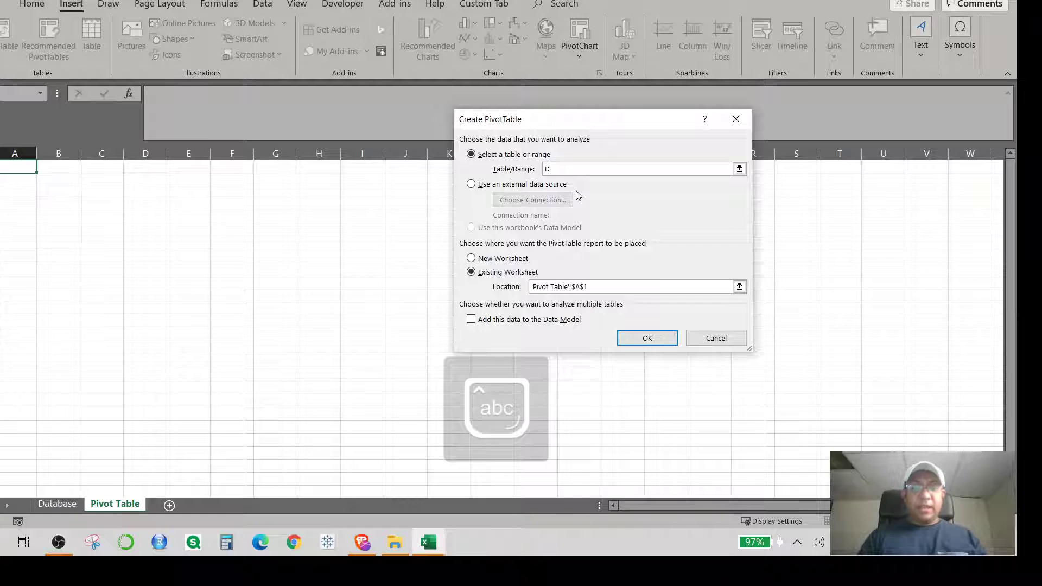
{"action": "type", "text": "ataset1"}
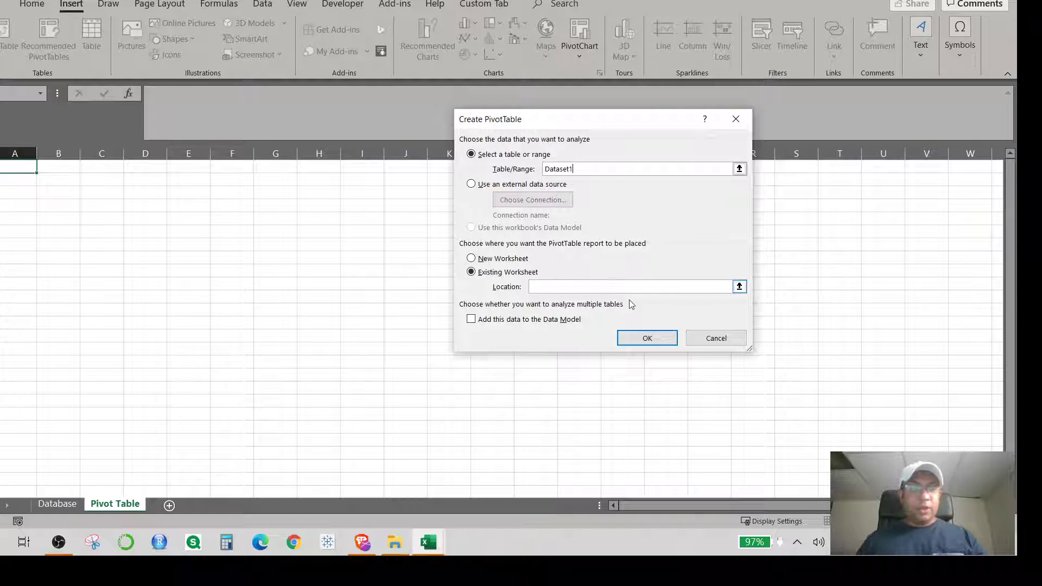
{"action": "left_click", "coordinate": [647, 339]}
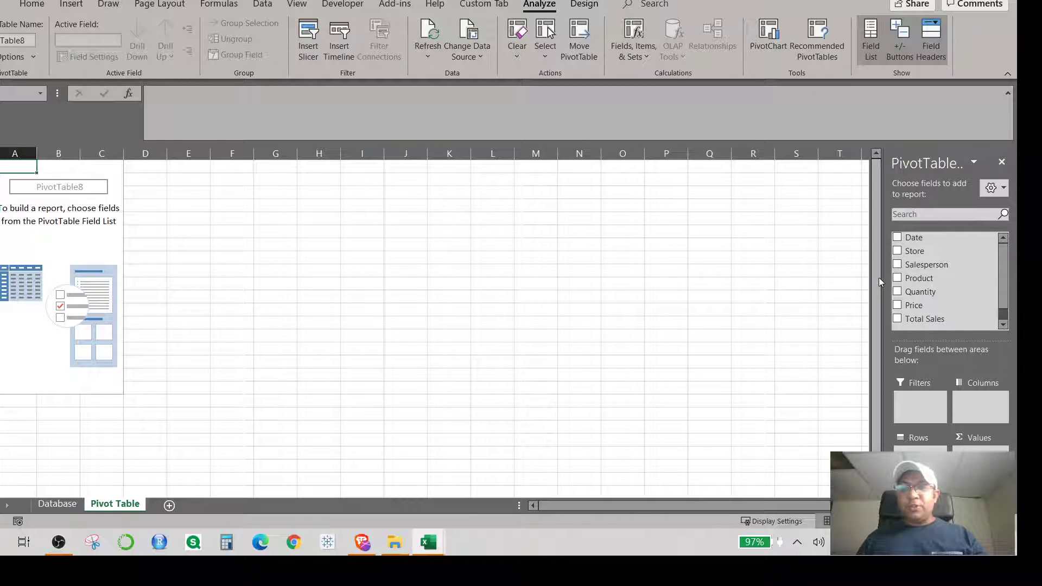
Widen the field list and build the PivotTable with Date as rows and the sum of Total Sales as values
{"action": "left_click_drag", "start_coordinate": [885, 276], "coordinate": [790, 257]}
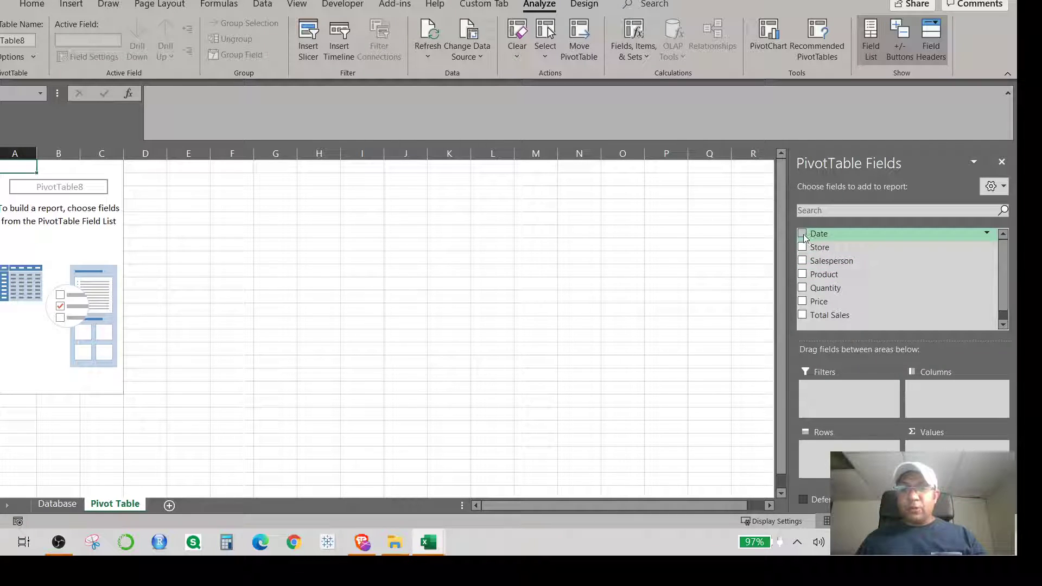
{"action": "left_click_drag", "start_coordinate": [804, 239], "coordinate": [838, 450]}
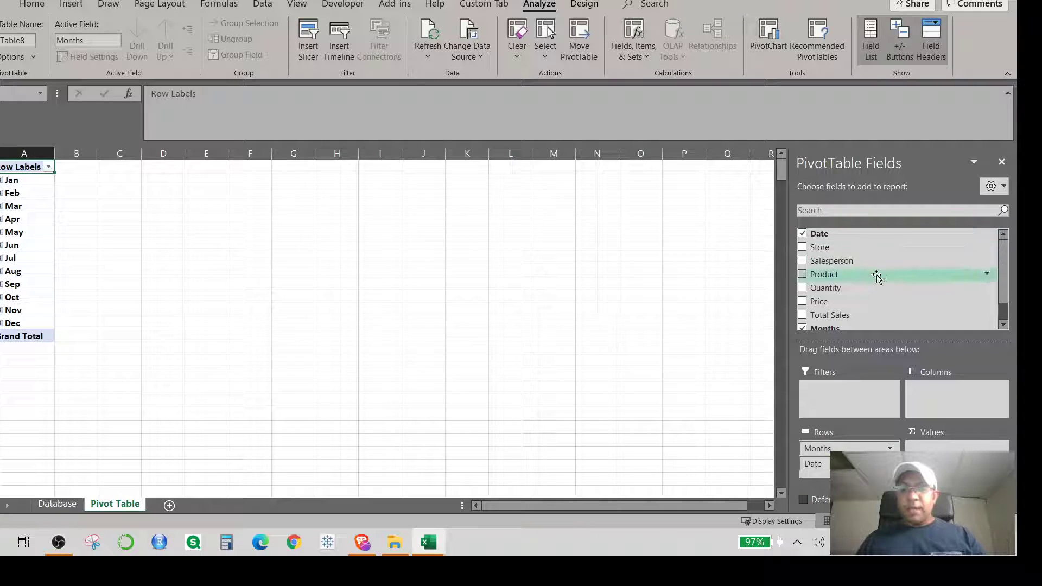
{"action": "scroll", "coordinate": [877, 277], "scroll_direction": "down", "scroll_amount": 1}
{"action": "left_click_drag", "start_coordinate": [814, 291], "coordinate": [952, 448]}
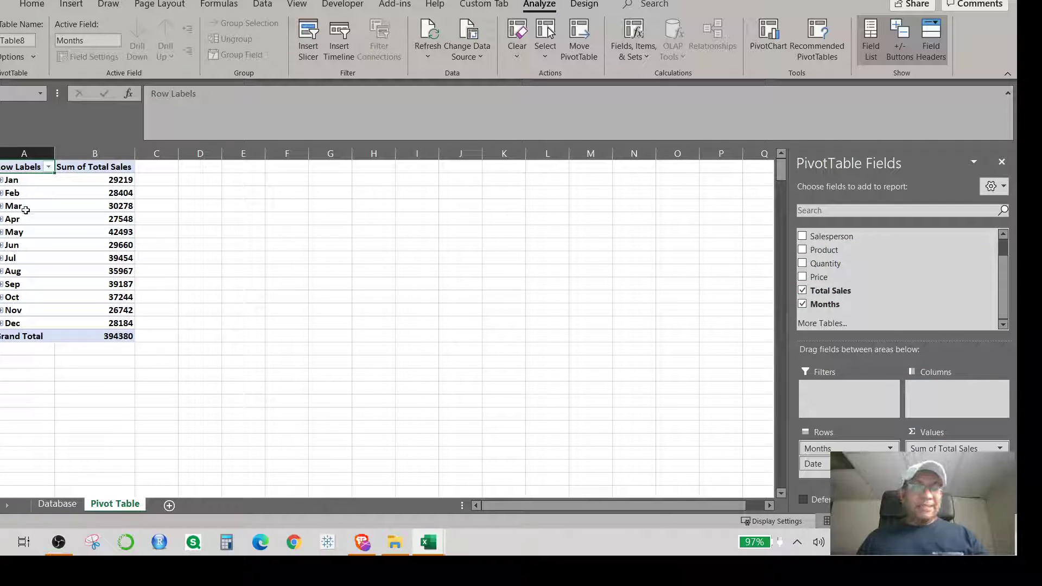
Group the PivotTable's date row labels by Months only, without Days
{"action": "right_click", "coordinate": [23, 222]}
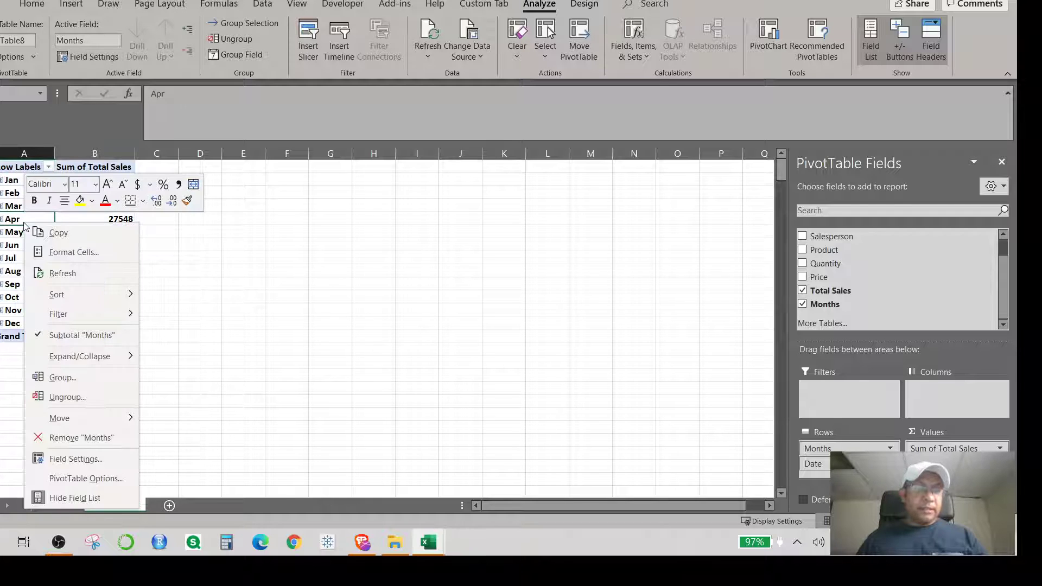
{"action": "left_click", "coordinate": [62, 378]}
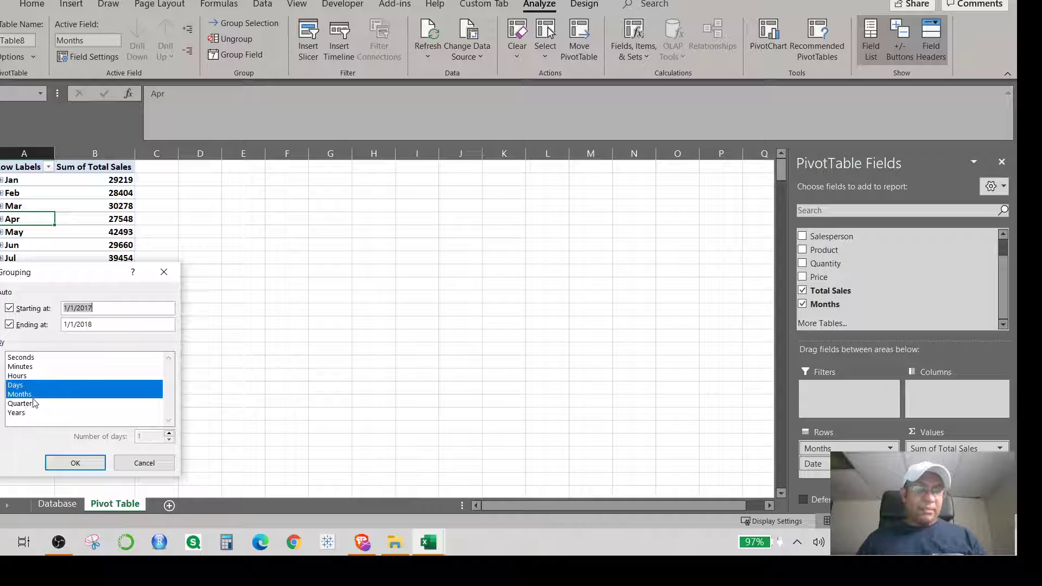
{"action": "left_click", "coordinate": [18, 385]}
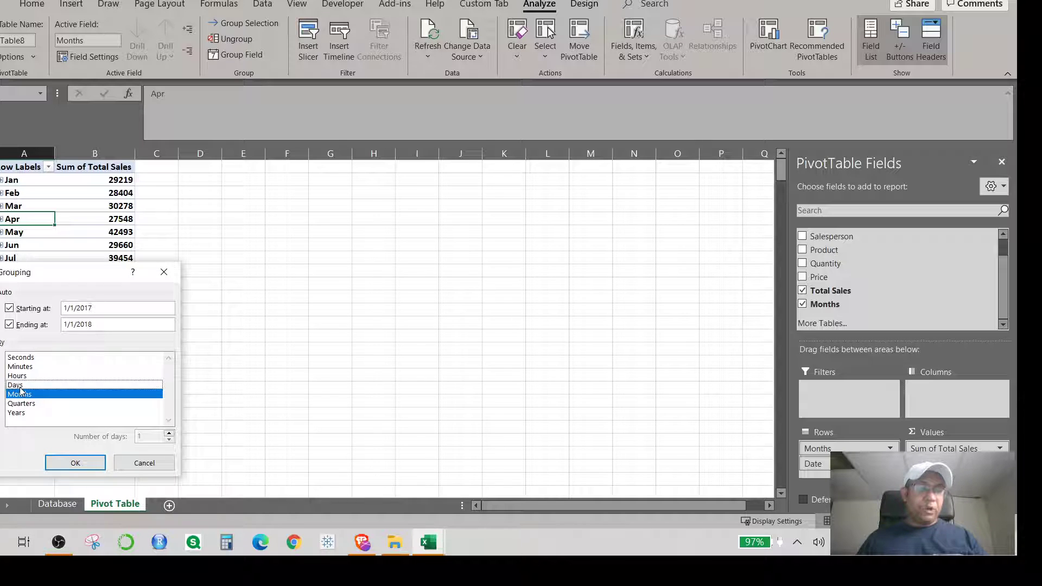
{"action": "left_click", "coordinate": [76, 464]}
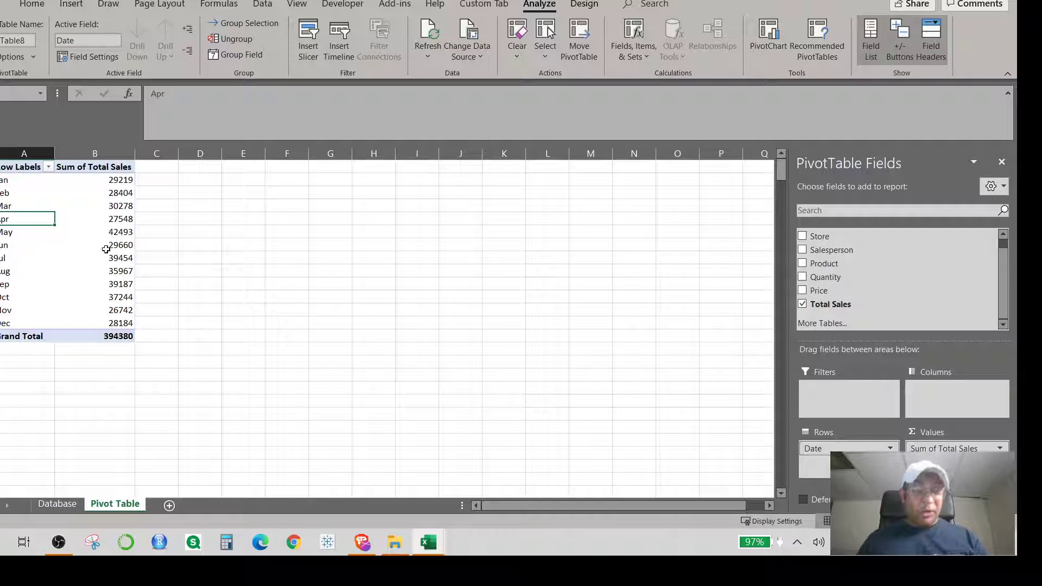
Format the PivotTable's Sum of Total Sales values as Accounting with the $ symbol and 2 decimal places
{"action": "left_click", "coordinate": [92, 231]}
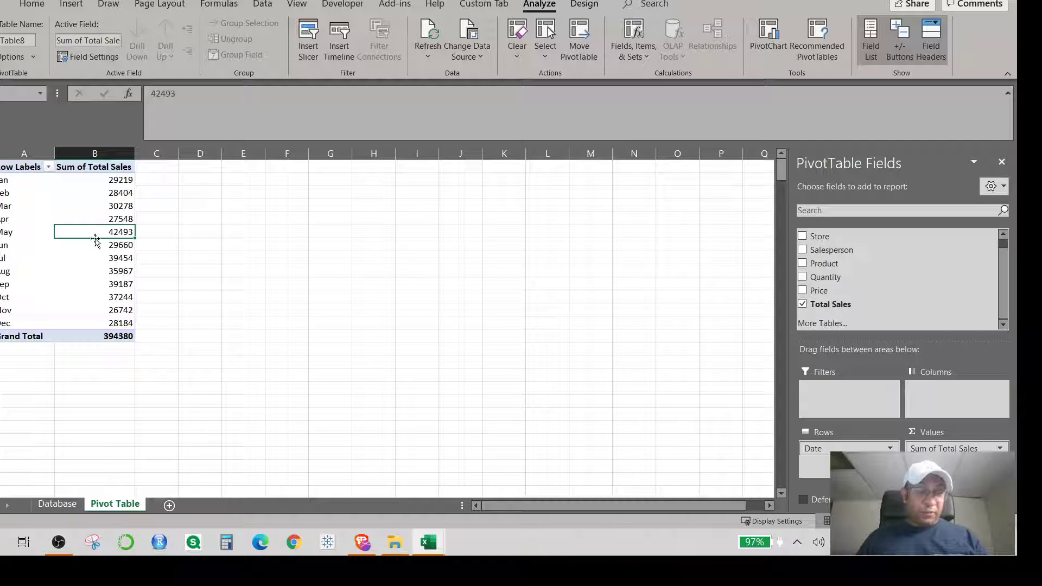
{"action": "right_click", "coordinate": [94, 231]}
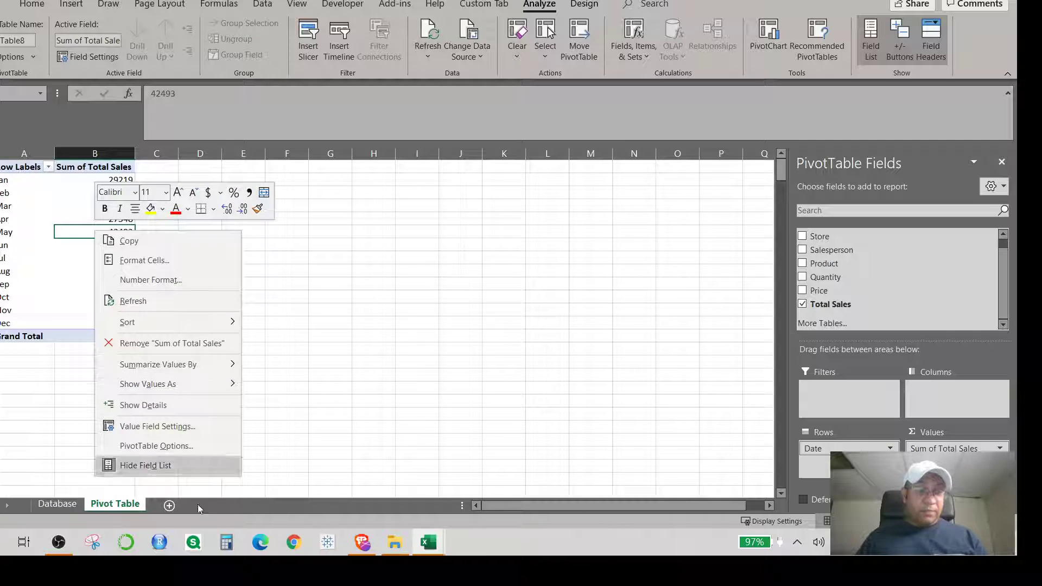
{"action": "left_click", "coordinate": [202, 448]}
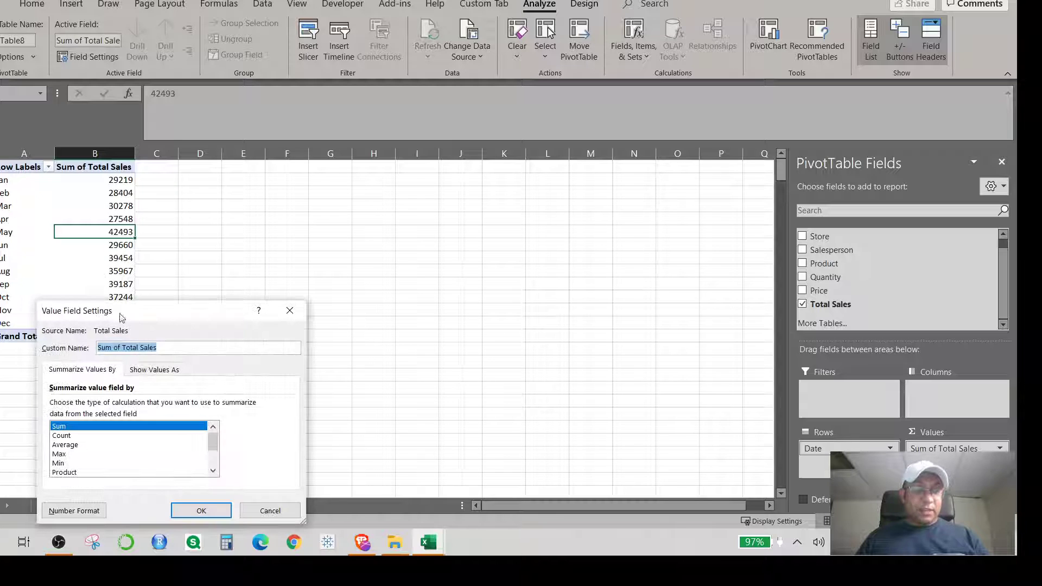
{"action": "left_click_drag", "start_coordinate": [143, 311], "coordinate": [281, 181]}
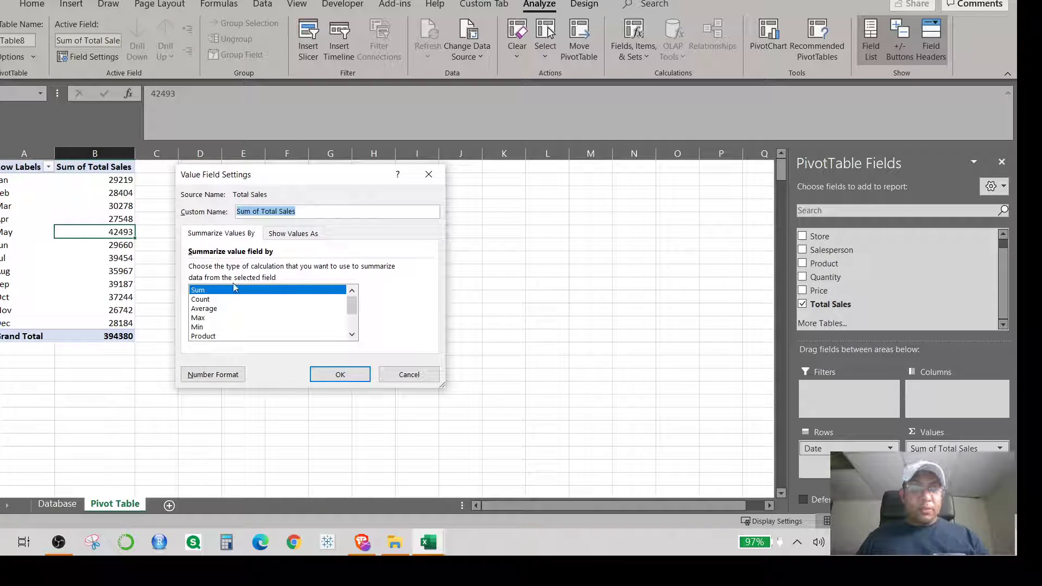
{"action": "left_click", "coordinate": [212, 374]}
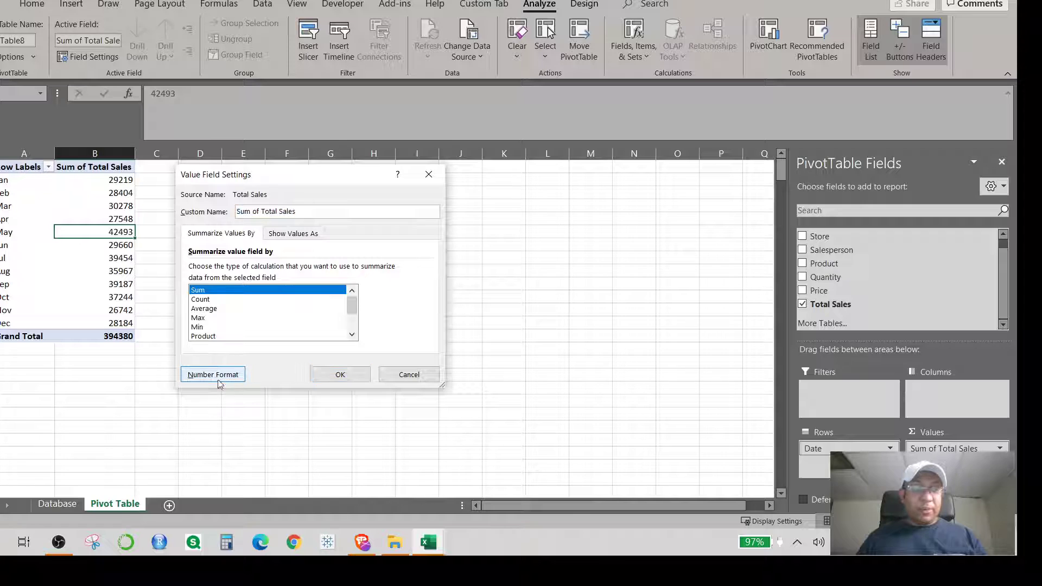
{"action": "left_click", "coordinate": [20, 275]}
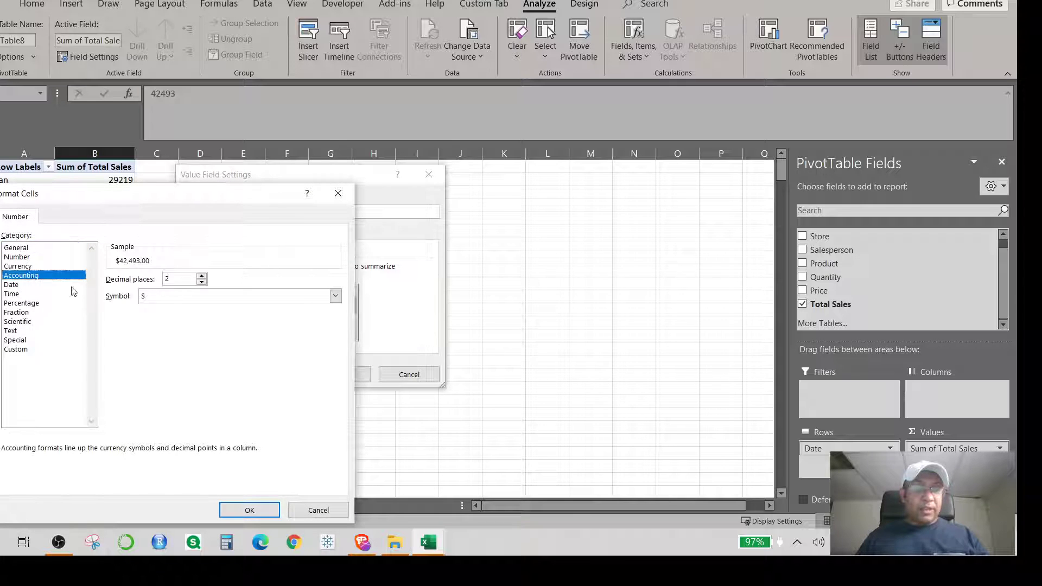
{"action": "left_click_drag", "start_coordinate": [239, 201], "coordinate": [360, 139]}
{"action": "left_click", "coordinate": [371, 446]}
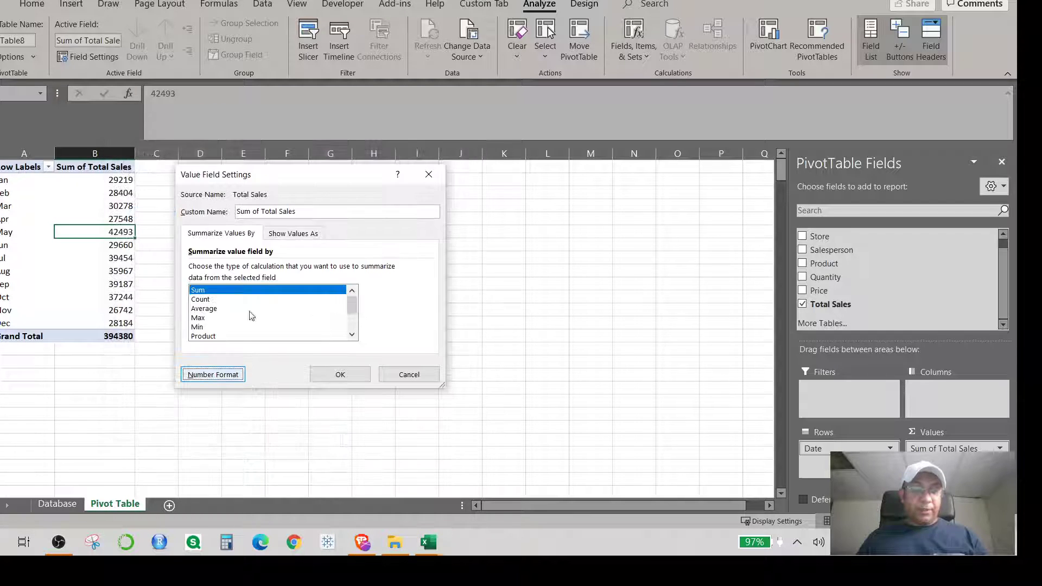
{"action": "left_click", "coordinate": [347, 373]}
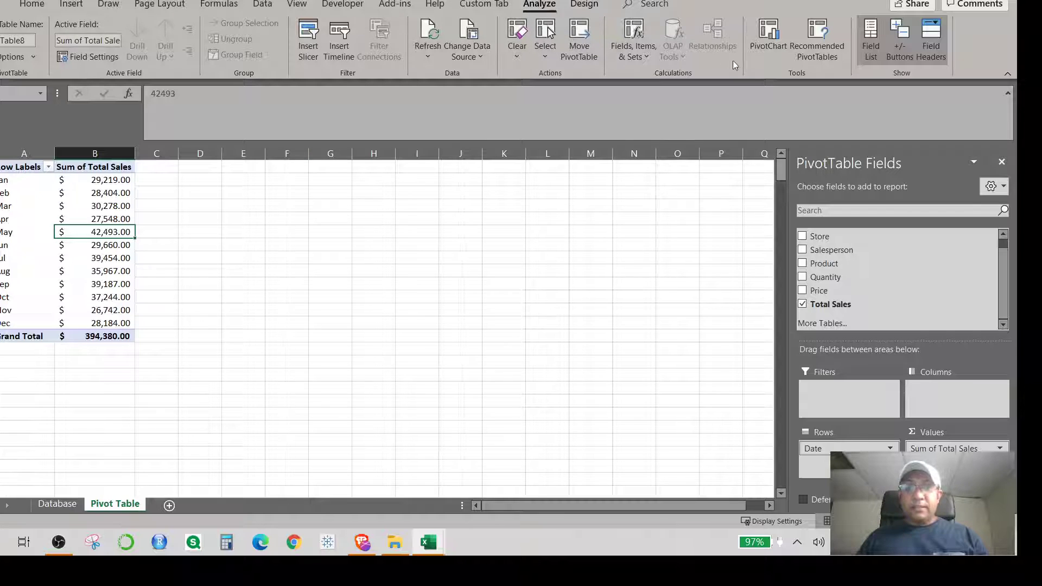
Insert a Clustered Column PivotChart from the monthly sales PivotTable and cut it from the sheet
{"action": "left_click", "coordinate": [768, 43]}
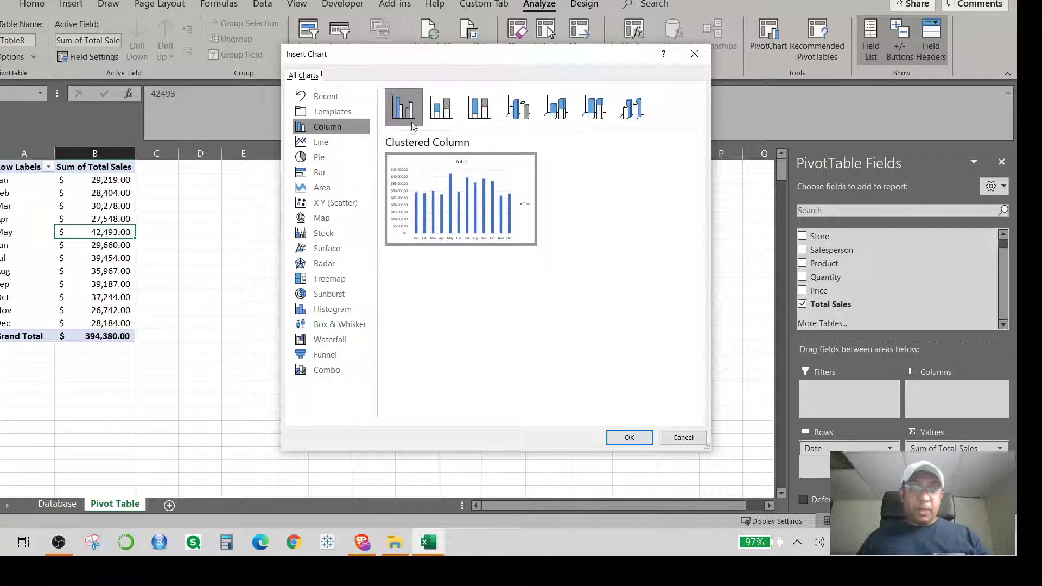
{"action": "mouse_move", "coordinate": [465, 219]}
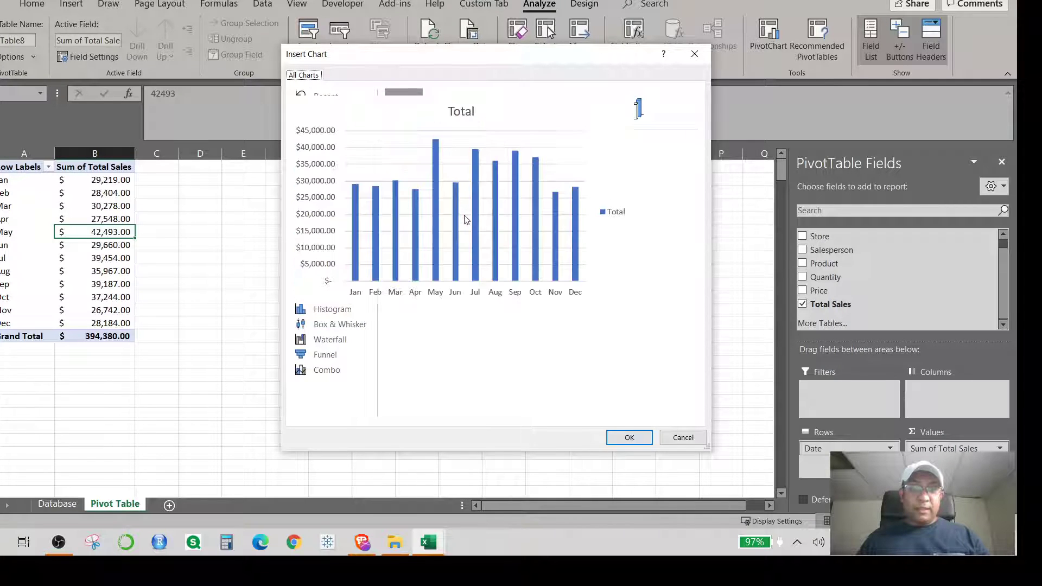
{"action": "left_click", "coordinate": [624, 438]}
{"action": "left_click_drag", "start_coordinate": [439, 240], "coordinate": [389, 202]}
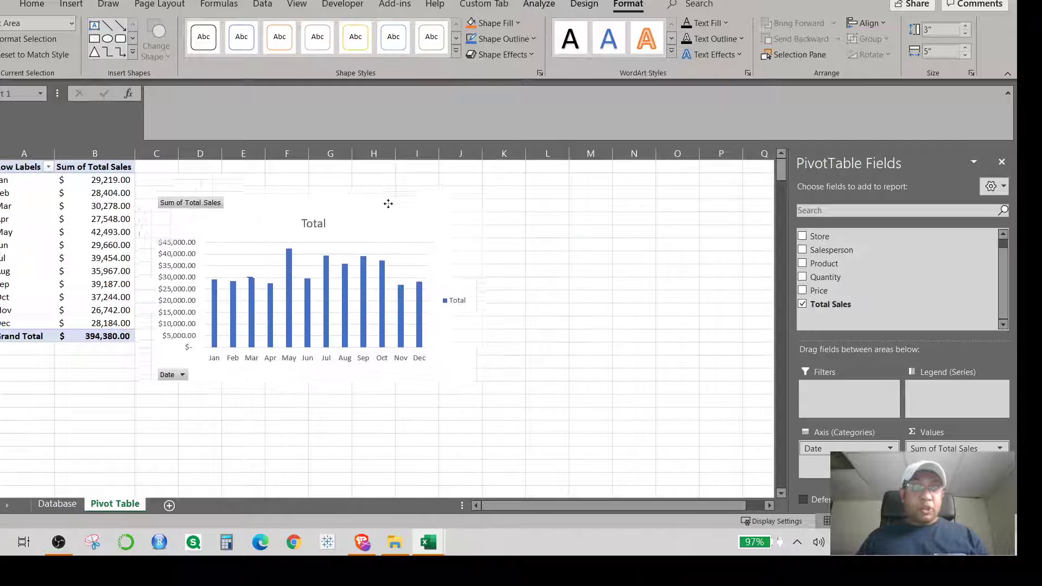
{"action": "right_click", "coordinate": [318, 213]}
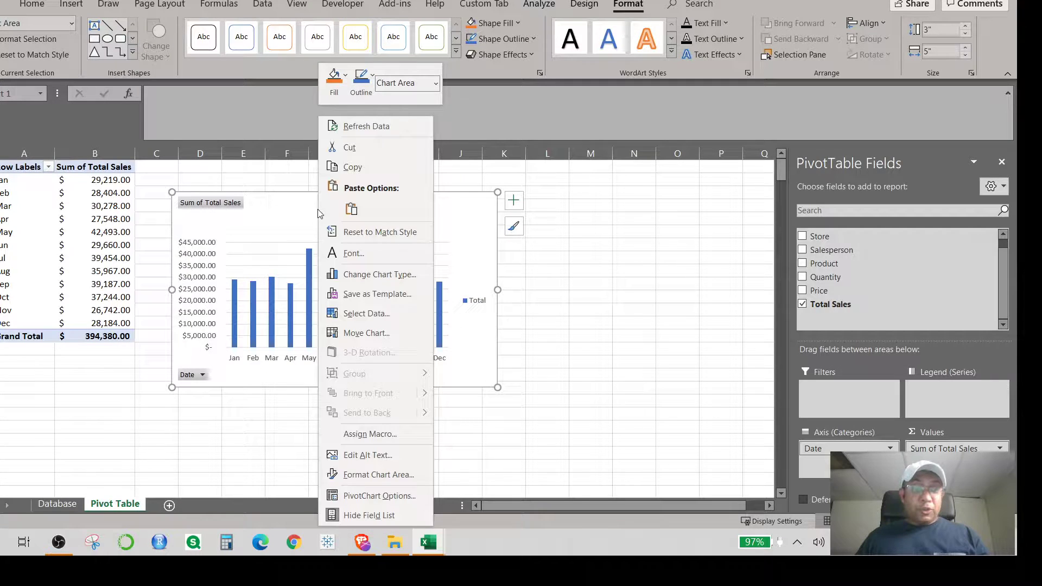
{"action": "left_click", "coordinate": [347, 147]}
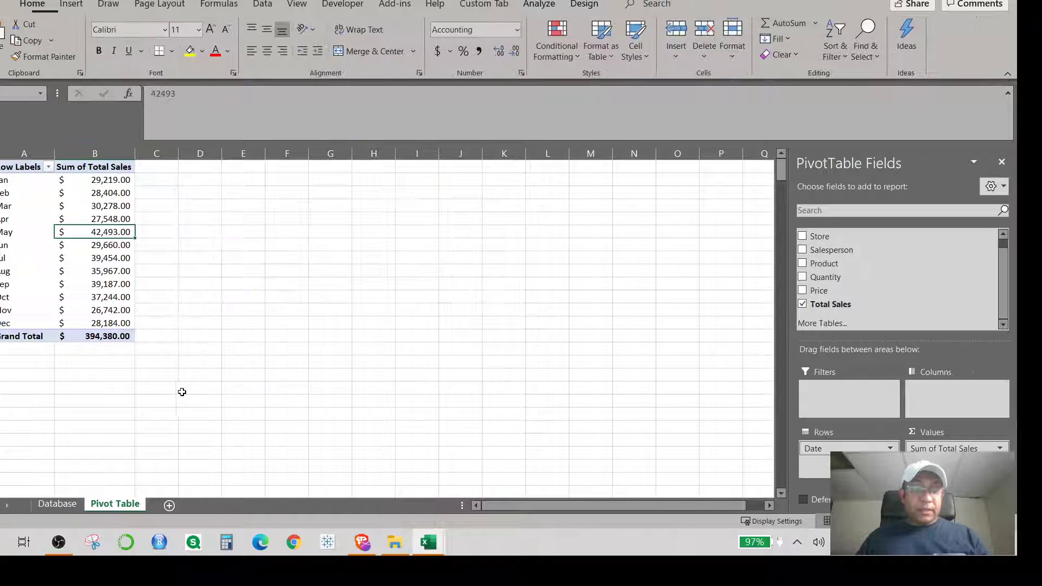
Add a new worksheet after Pivot Table and name it Dashboard
{"action": "left_click", "coordinate": [166, 505]}
{"action": "right_click", "coordinate": [161, 507]}
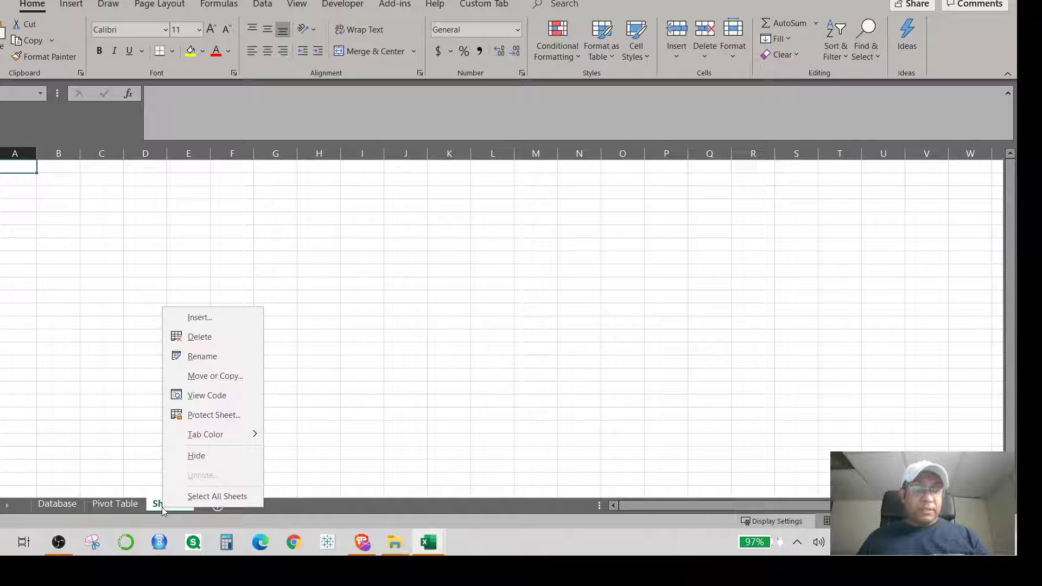
{"action": "left_click", "coordinate": [218, 361]}
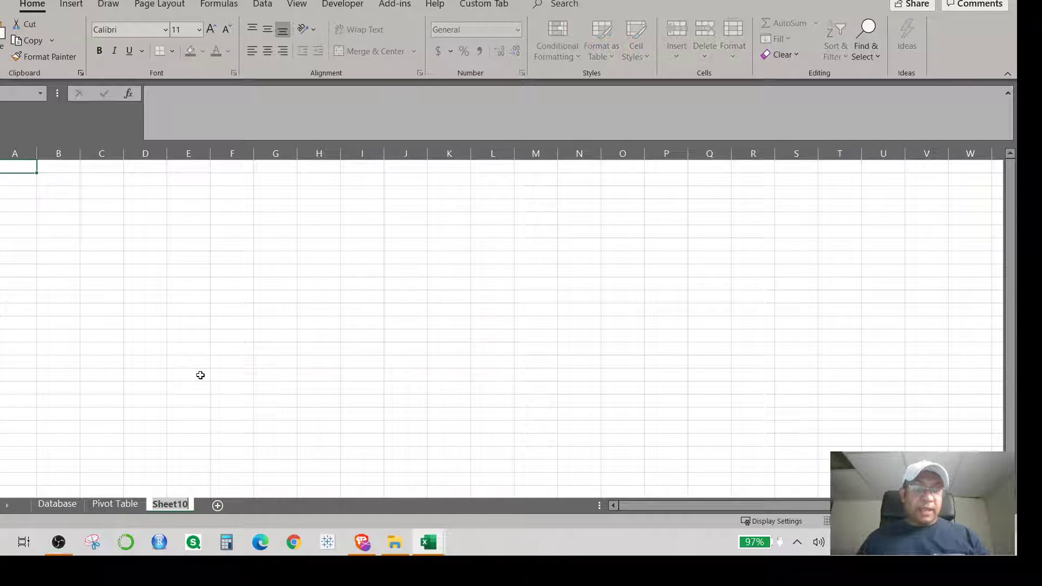
{"action": "key", "text": "Caps_Lock"}
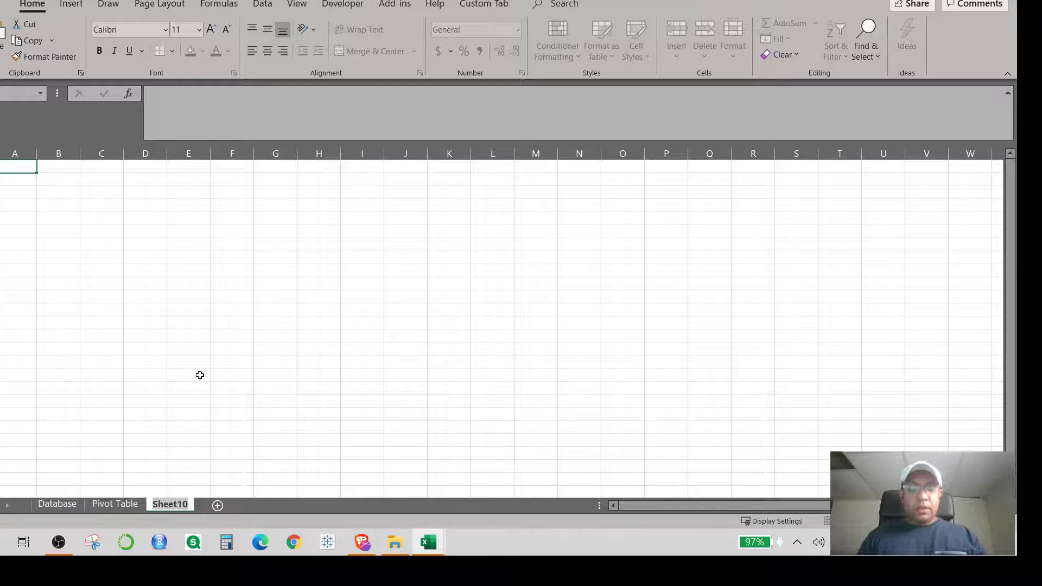
{"action": "type", "text": "D"}
{"action": "key", "text": "Caps_Lock"}
{"action": "type", "text": "shboard"}
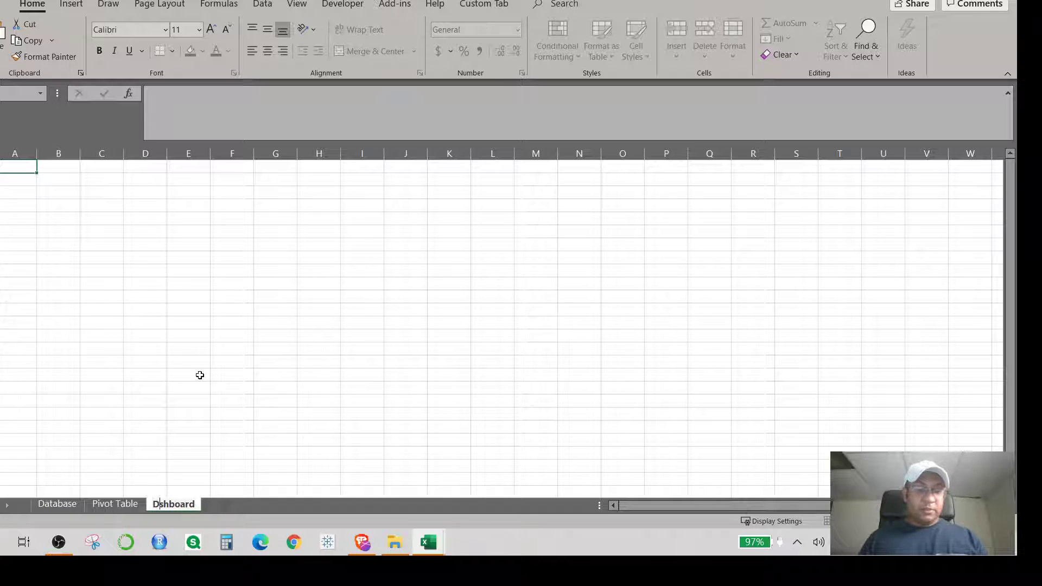
{"action": "type", "text": "a"}
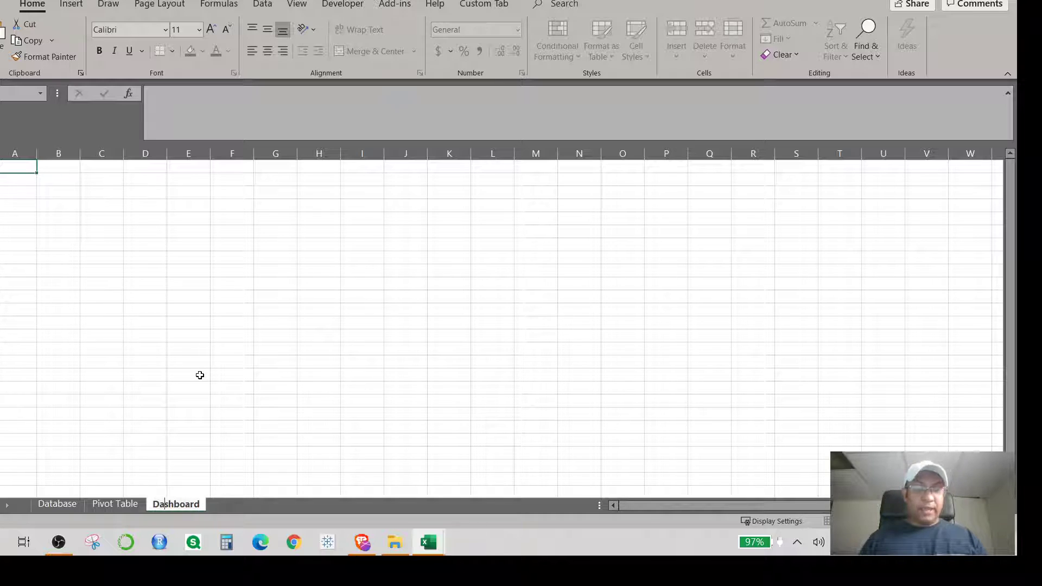
{"action": "key", "text": "Return"}
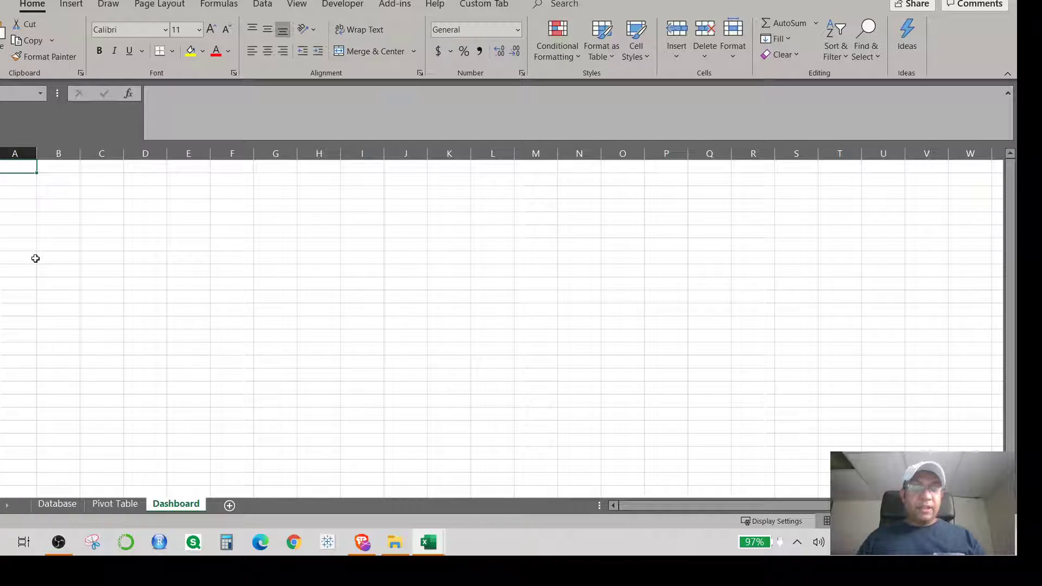
Paste the cut chart onto the Dashboard sheet and move it to start in column B, about three rows down
{"action": "key", "text": "ctrl+v"}
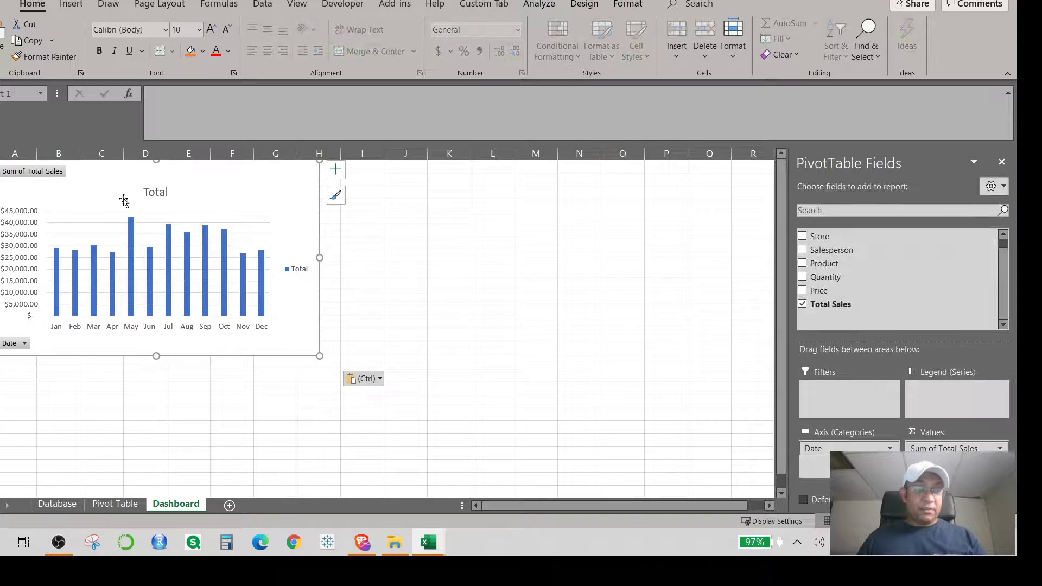
{"action": "left_click_drag", "start_coordinate": [123, 201], "coordinate": [186, 224]}
{"action": "left_click", "coordinate": [180, 218]}
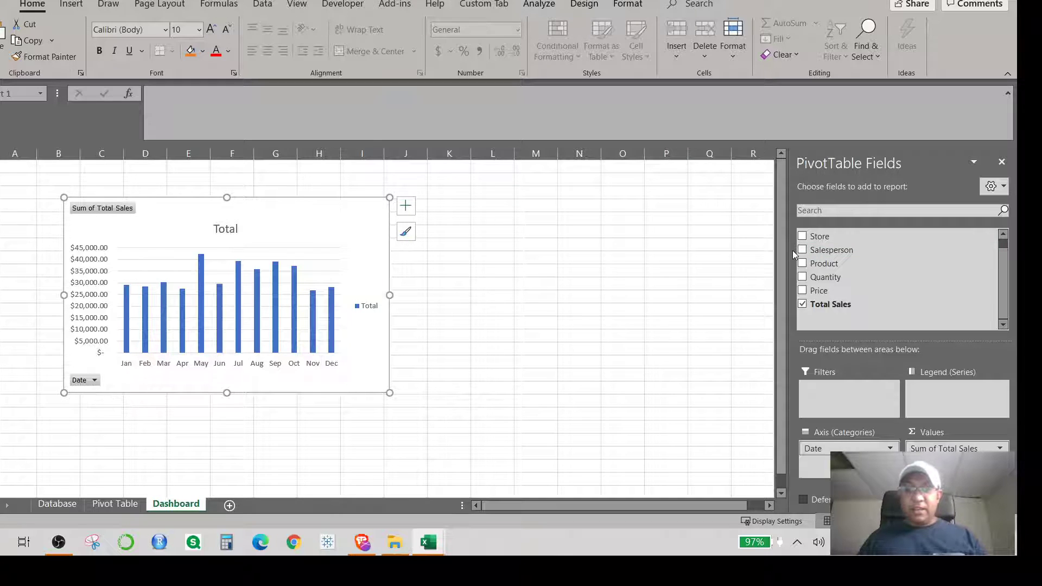
Hide all field buttons on the Dashboard's monthly sales PivotChart
{"action": "scroll", "coordinate": [876, 293], "scroll_direction": "up", "scroll_amount": 1}
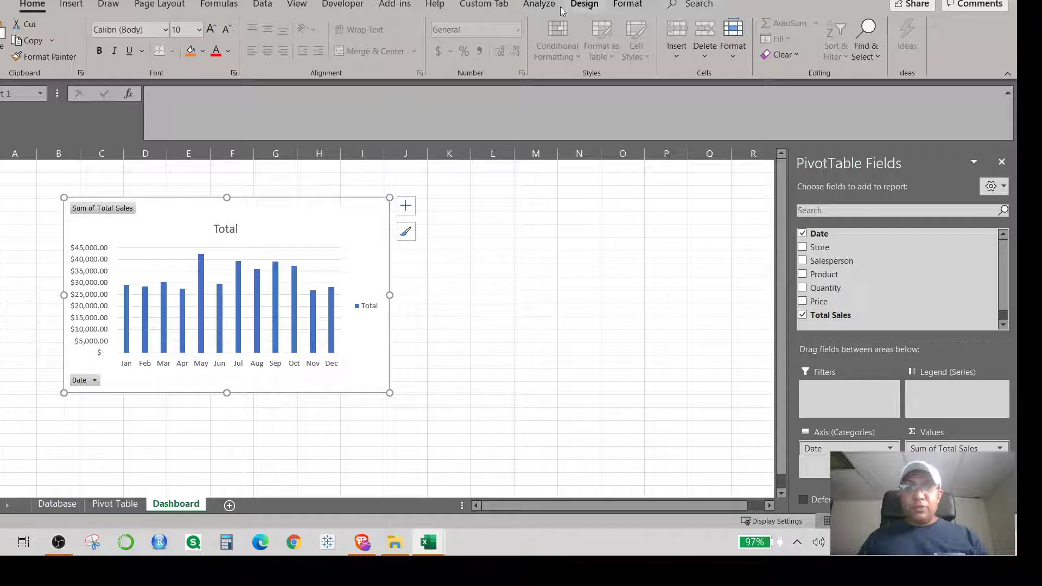
{"action": "left_click", "coordinate": [539, 5]}
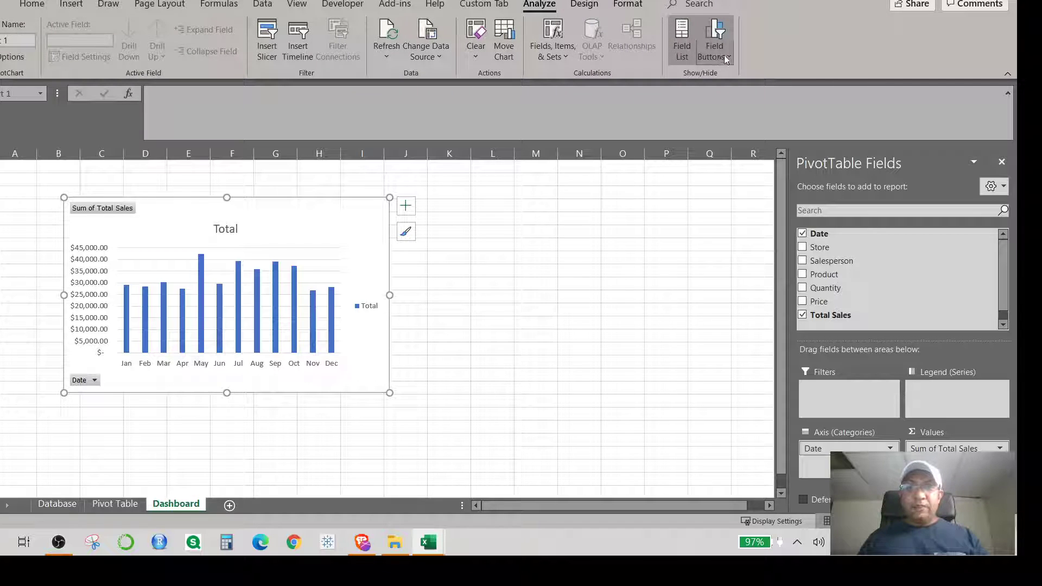
{"action": "left_click", "coordinate": [719, 32]}
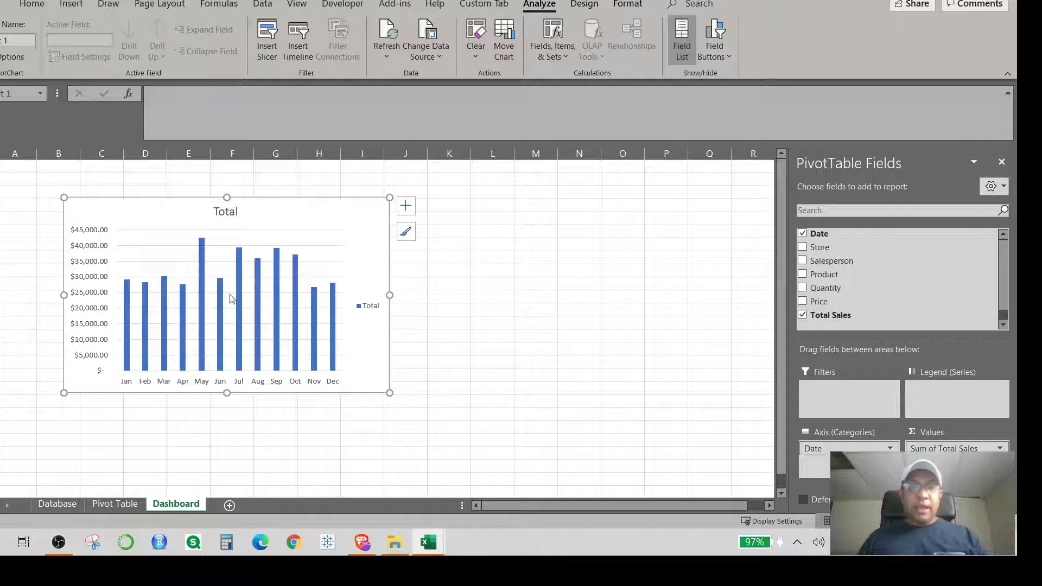
Set the gap width of the chart's column series to 50% and close the series formatting options
{"action": "left_click", "coordinate": [241, 283]}
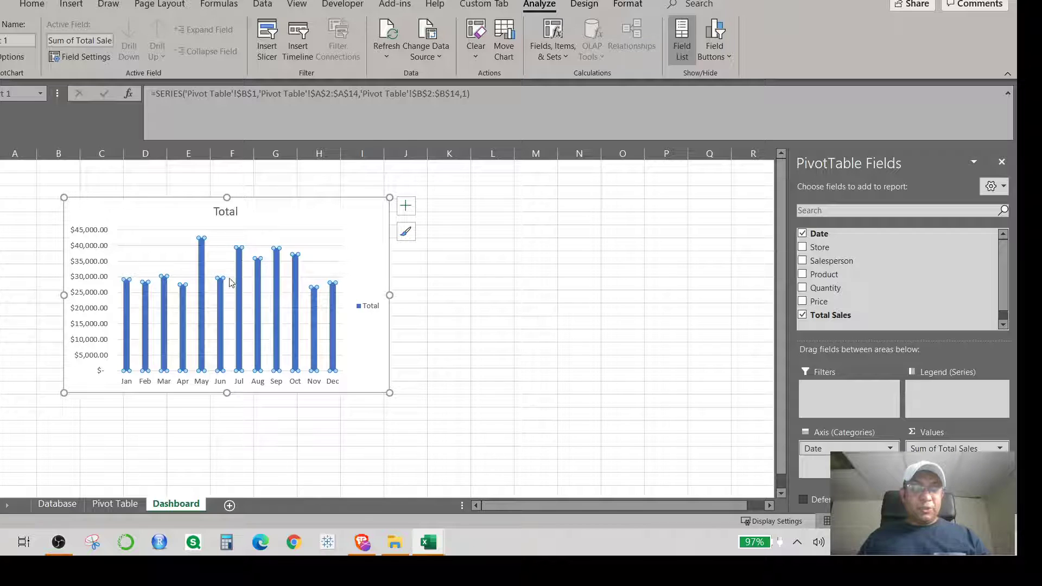
{"action": "right_click", "coordinate": [241, 276]}
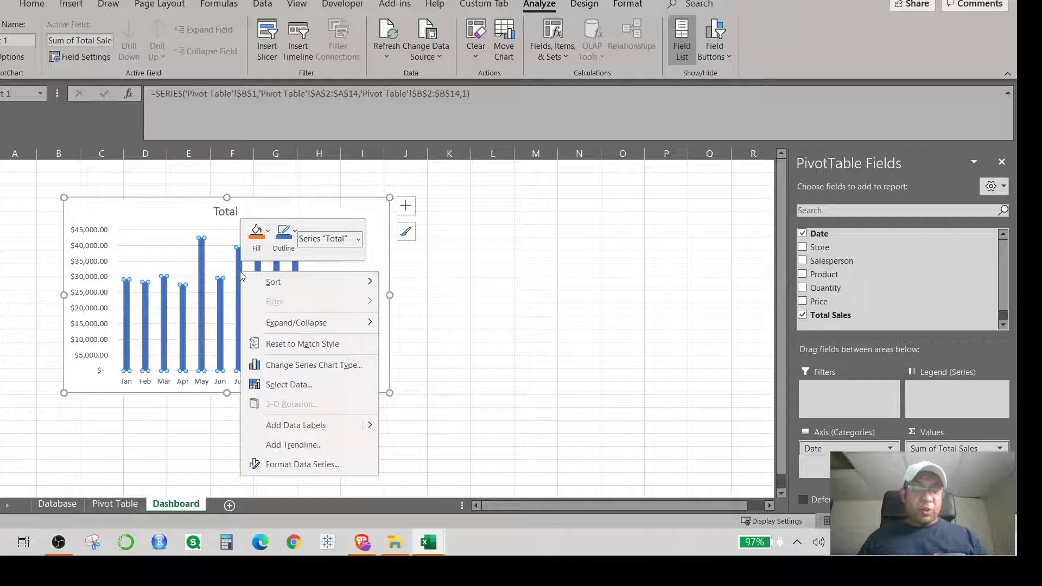
{"action": "key", "text": "Escape"}
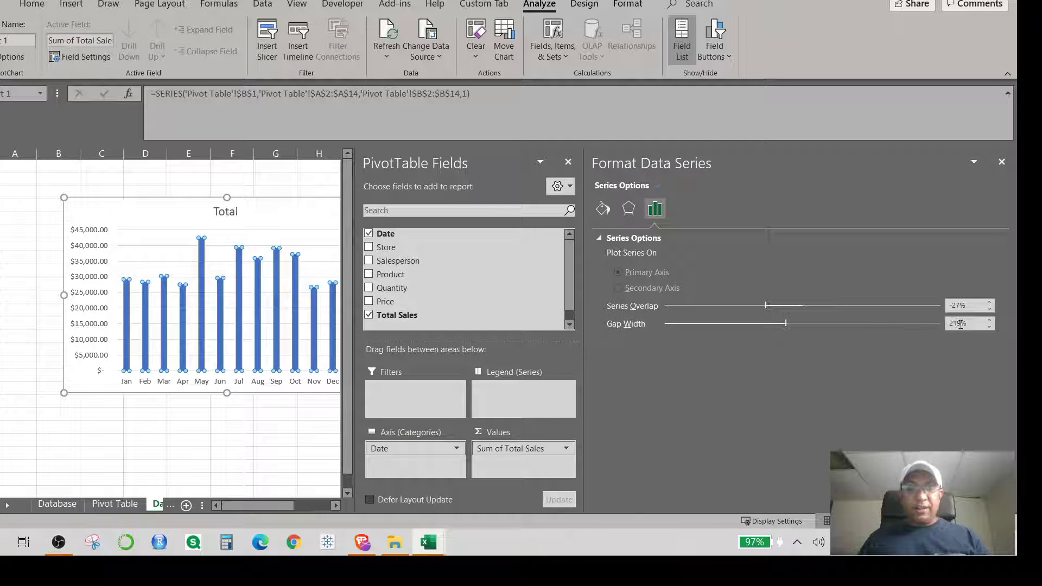
{"action": "double_click", "coordinate": [959, 323]}
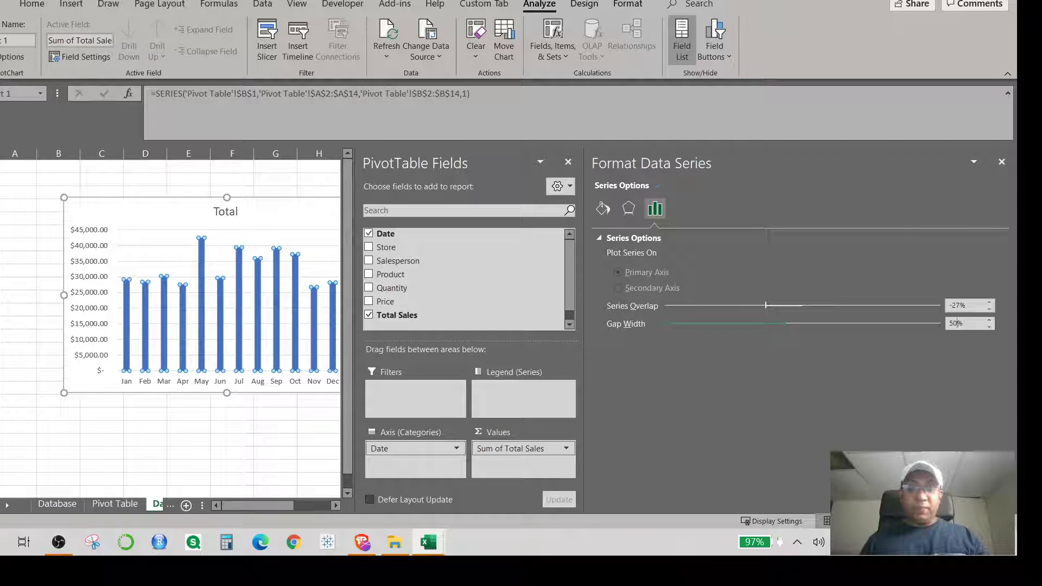
{"action": "key", "text": "Return"}
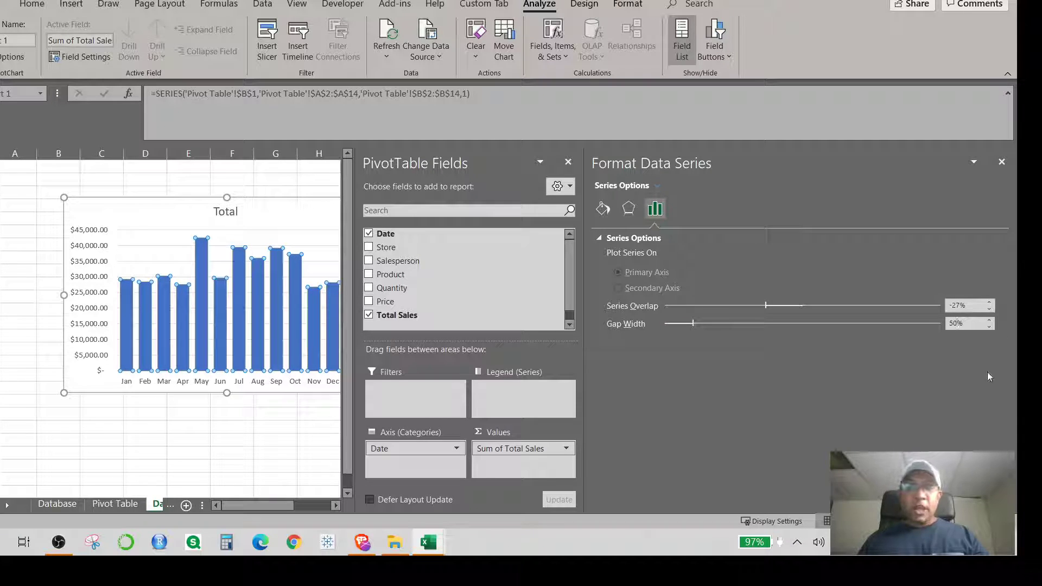
{"action": "left_click", "coordinate": [1002, 162]}
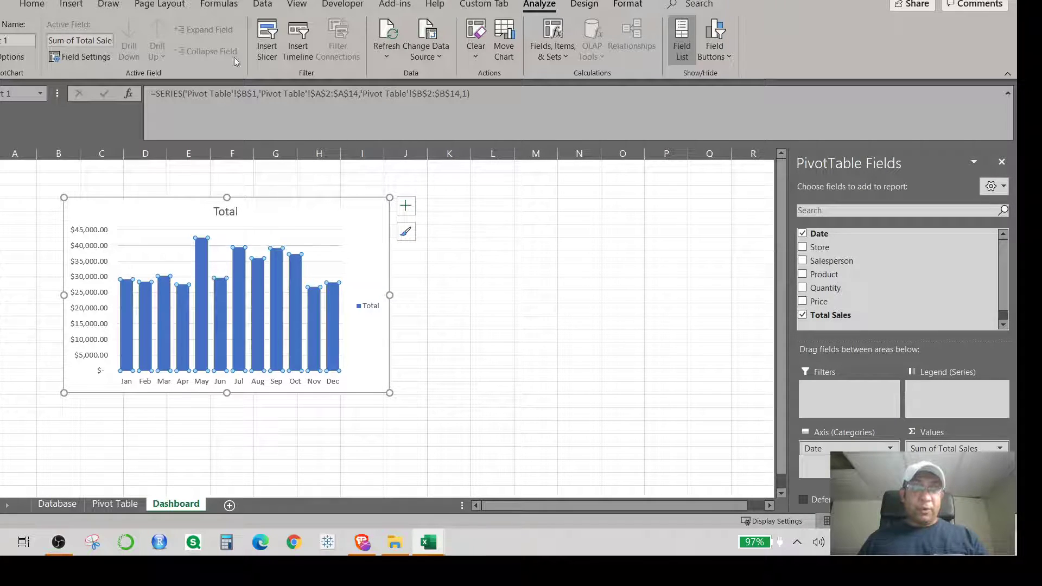
Turn off the gridlines on the Dashboard sheet and nudge the monthly sales chart slightly
{"action": "left_click", "coordinate": [296, 5]}
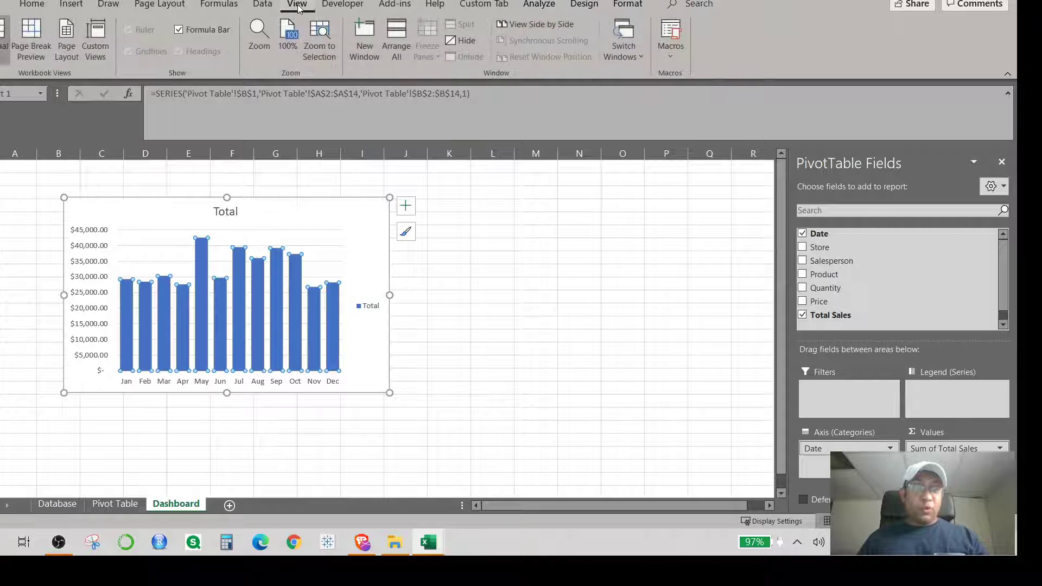
{"action": "left_click", "coordinate": [480, 323]}
{"action": "left_click", "coordinate": [31, 185]}
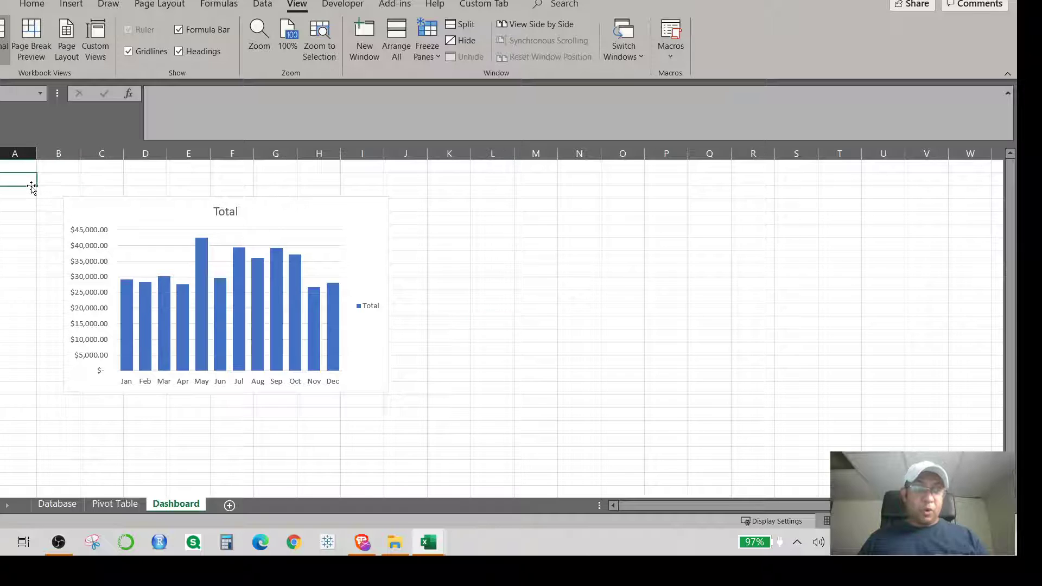
{"action": "key", "text": "ctrl+a"}
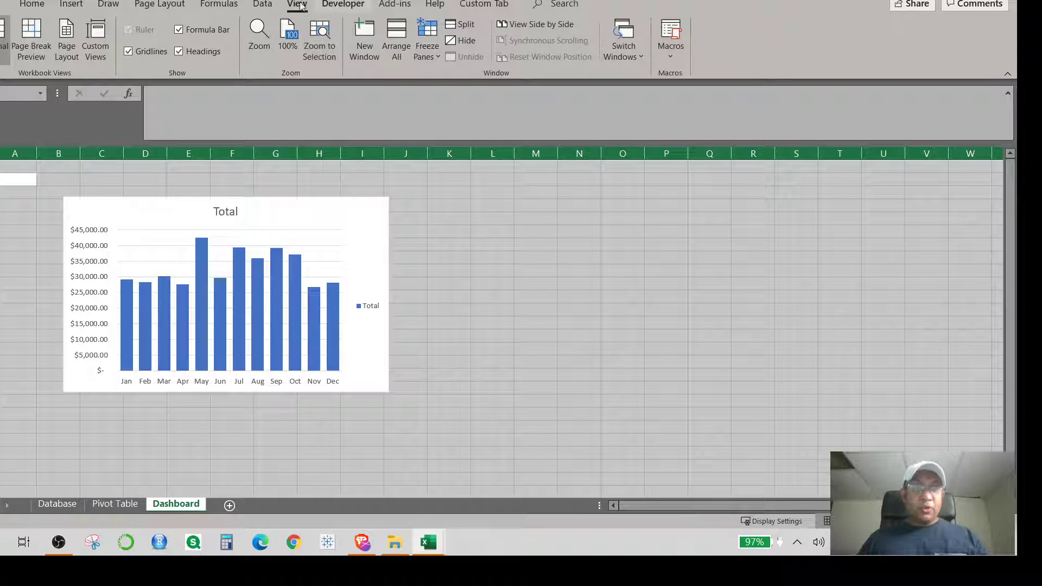
{"action": "left_click", "coordinate": [129, 52]}
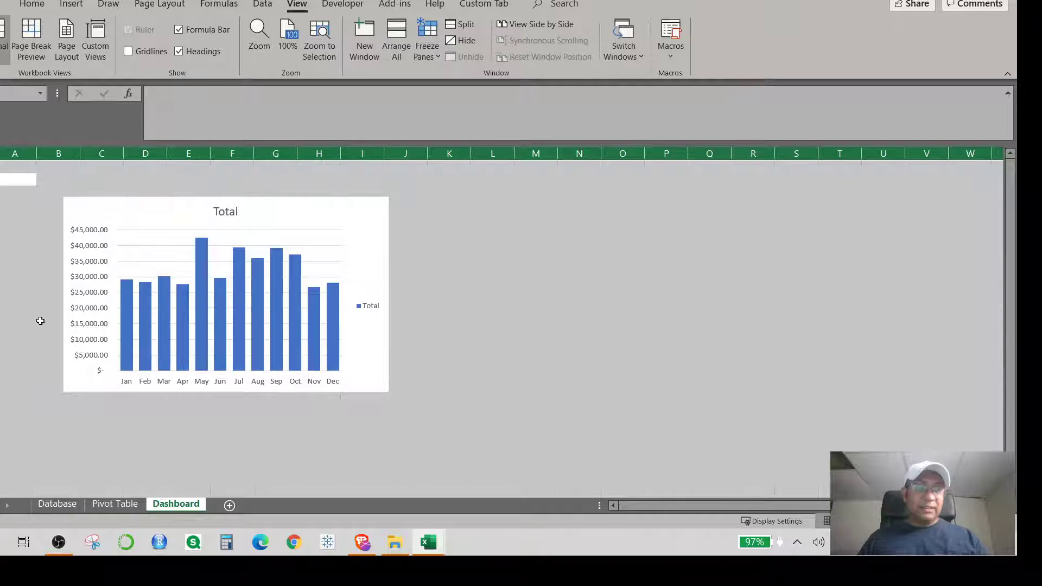
{"action": "left_click", "coordinate": [120, 212]}
{"action": "mouse_move", "coordinate": [149, 214]}
{"action": "left_mouse_down"}
{"action": "mouse_move", "coordinate": [135, 212]}
{"action": "mouse_move", "coordinate": [151, 213]}
{"action": "left_mouse_up"}
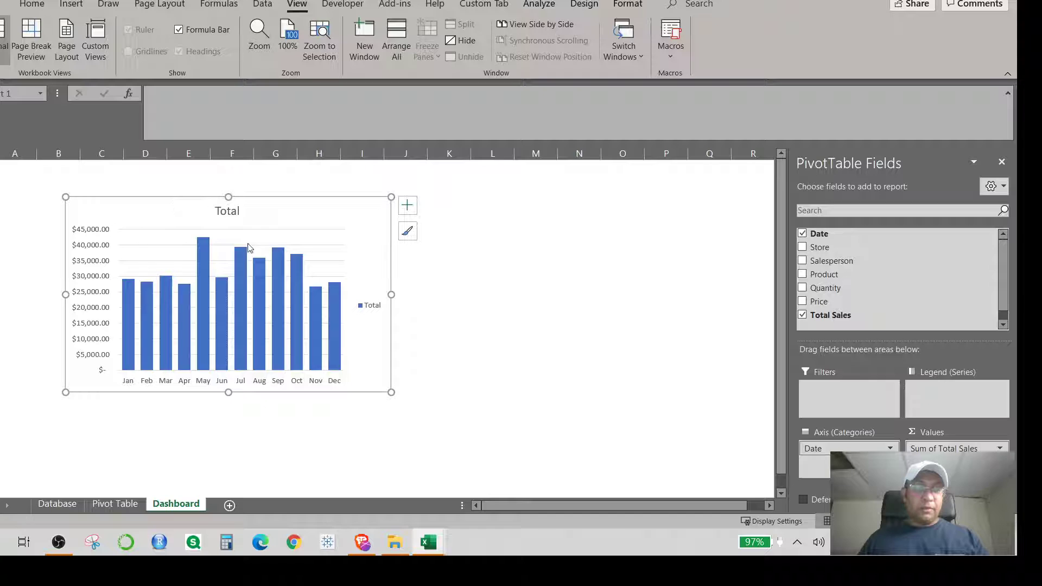
Delete the legend of the monthly sales chart and change the chart title to "Total Sales by Month"
{"action": "left_click", "coordinate": [377, 312]}
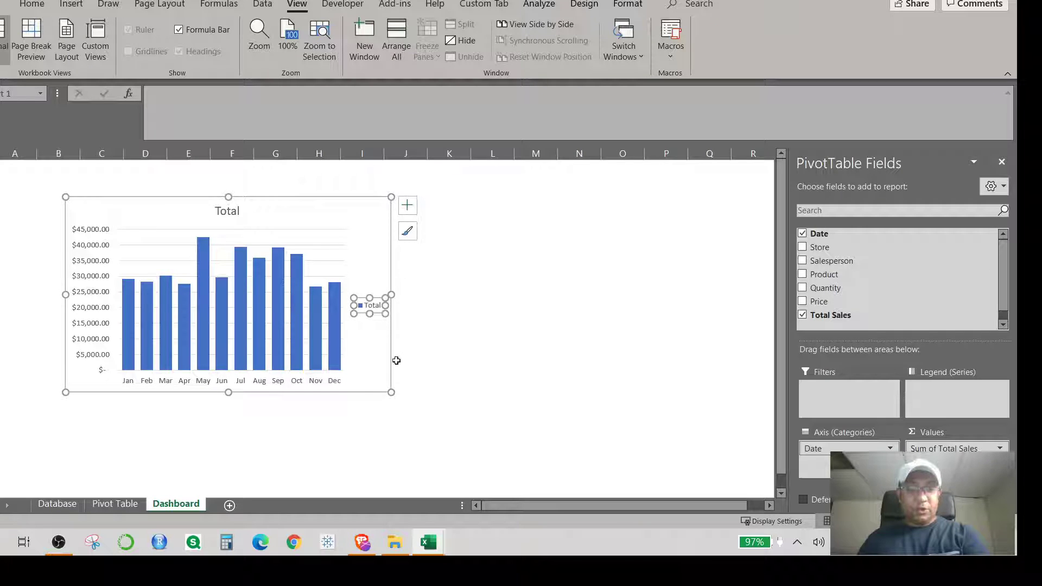
{"action": "key", "text": "Delete"}
{"action": "left_click", "coordinate": [233, 211]}
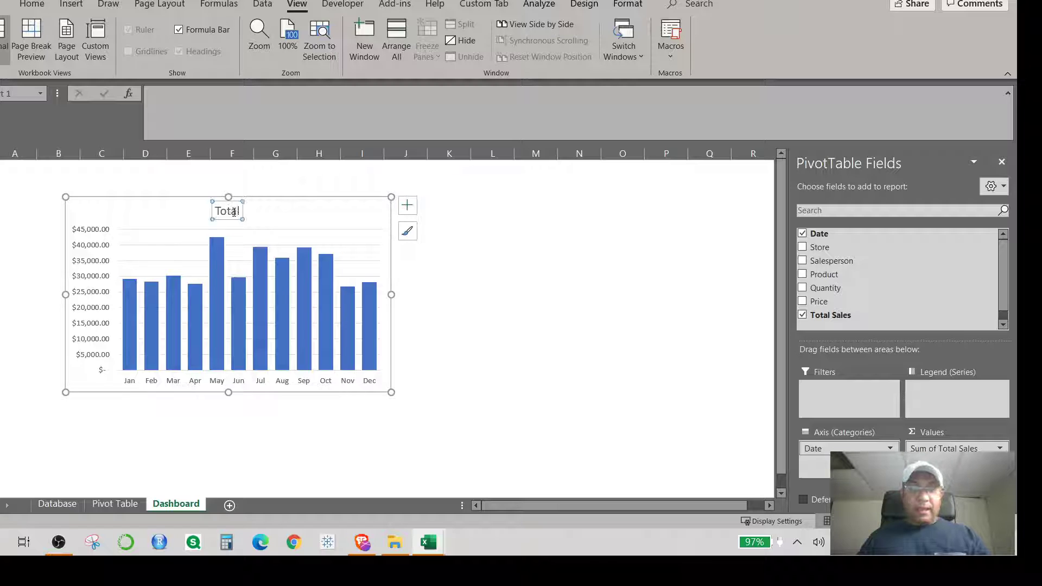
{"action": "double_click", "coordinate": [233, 211]}
{"action": "key", "text": "Delete"}
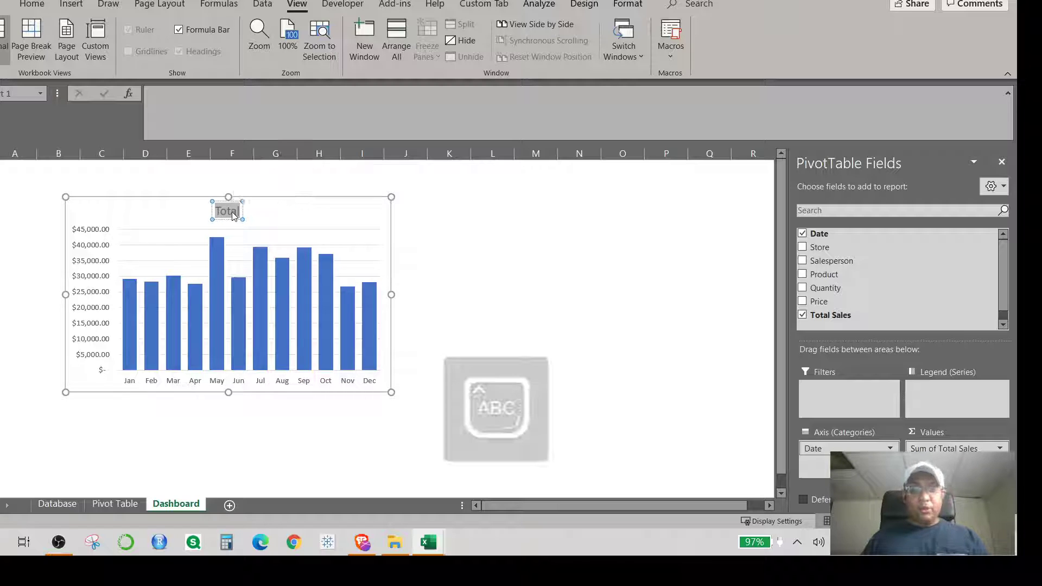
{"action": "type", "text": "Total Sal"}
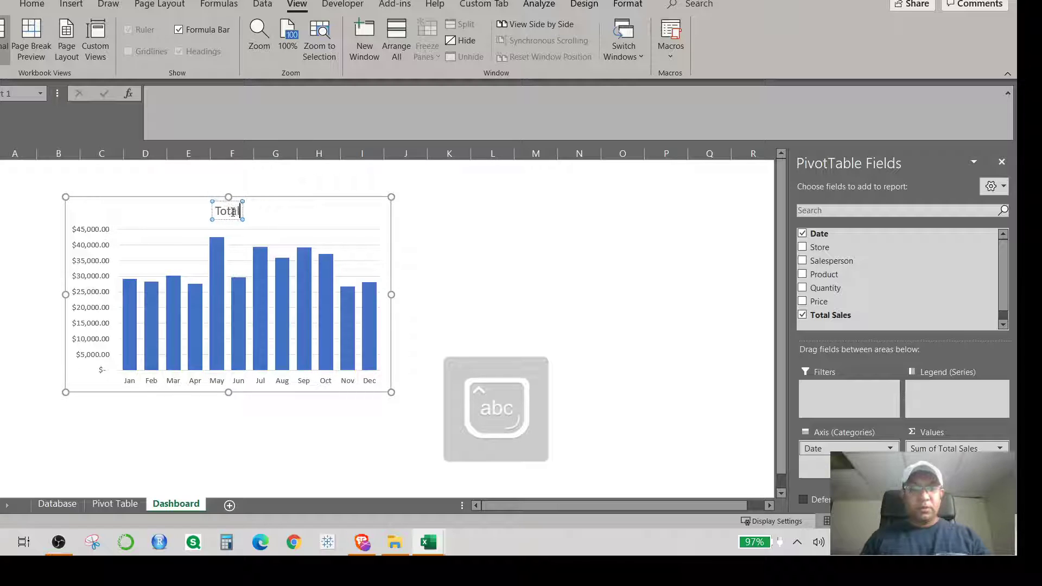
{"action": "type", "text": "es by"}
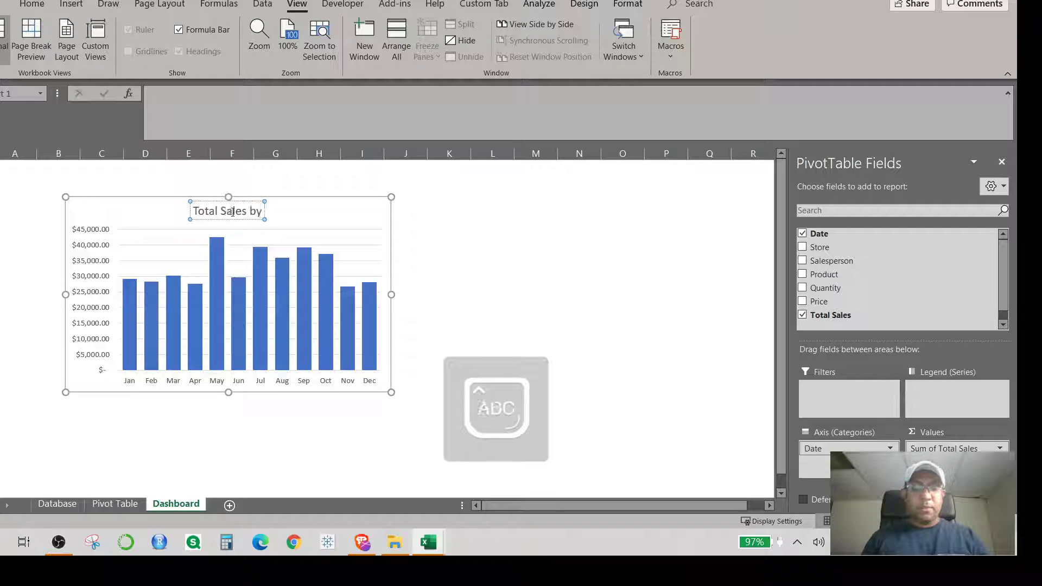
{"action": "type", "text": " Month"}
Make the monthly sales chart's title bold and nudge the chart slightly toward column A
{"action": "key", "text": "ctrl+a"}
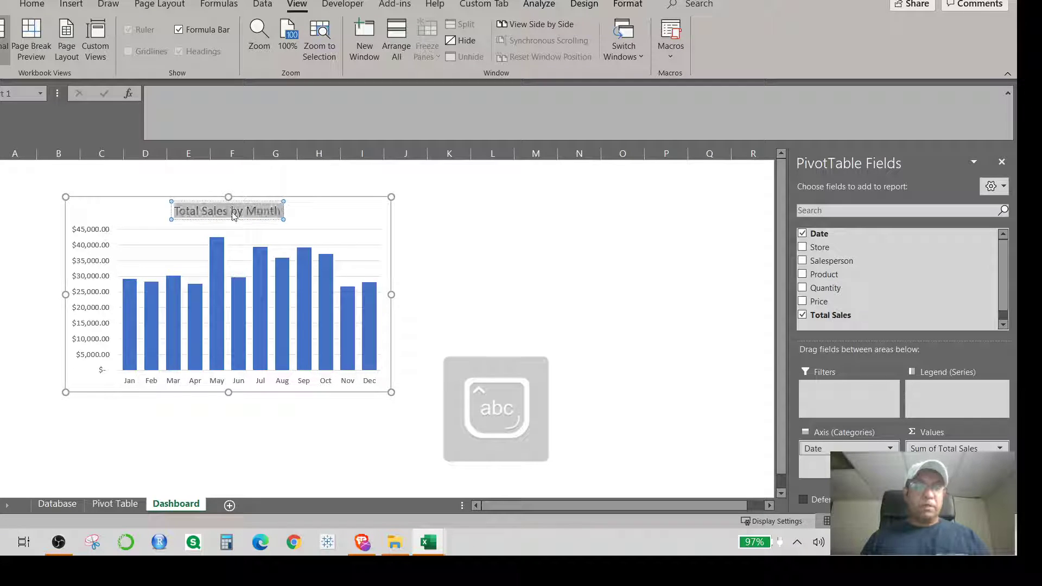
{"action": "key", "text": "ctrl+b"}
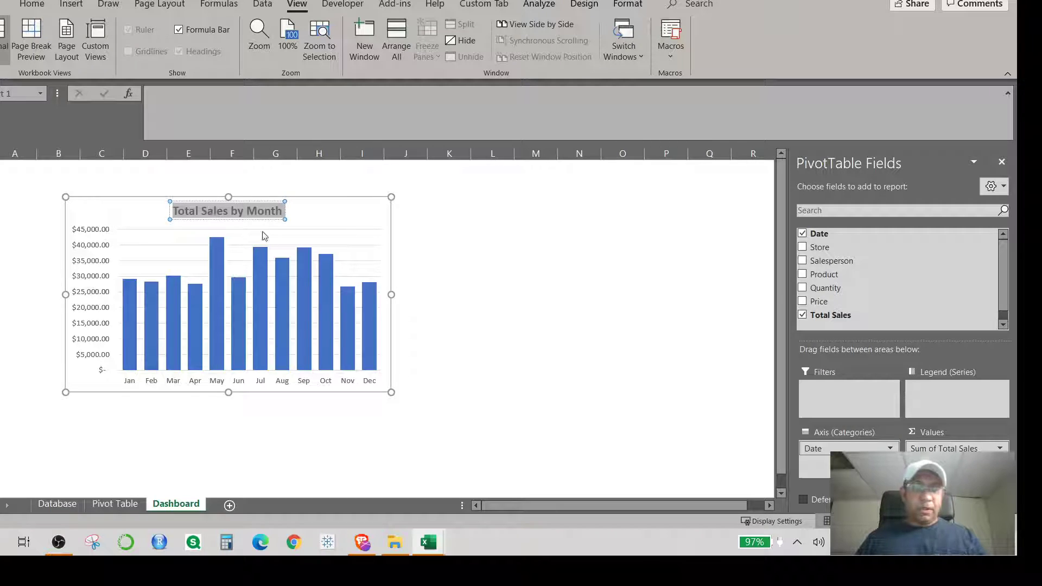
{"action": "left_click", "coordinate": [319, 216]}
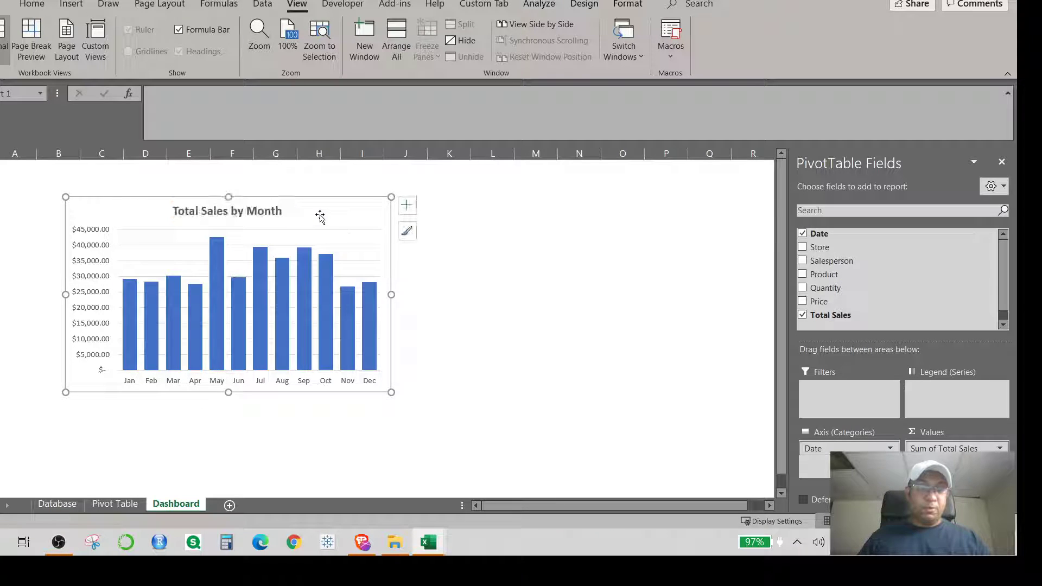
{"action": "left_click_drag", "start_coordinate": [312, 213], "coordinate": [306, 216]}
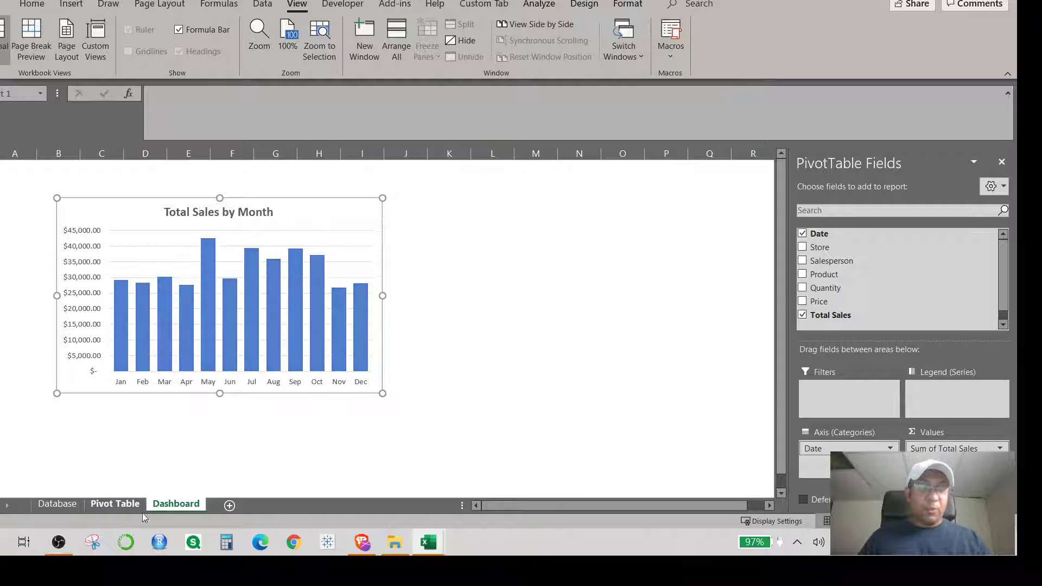
Create a new PivotTable from Dataset1 on the Pivot Table sheet, placed at cell D1
{"action": "left_click", "coordinate": [114, 505]}
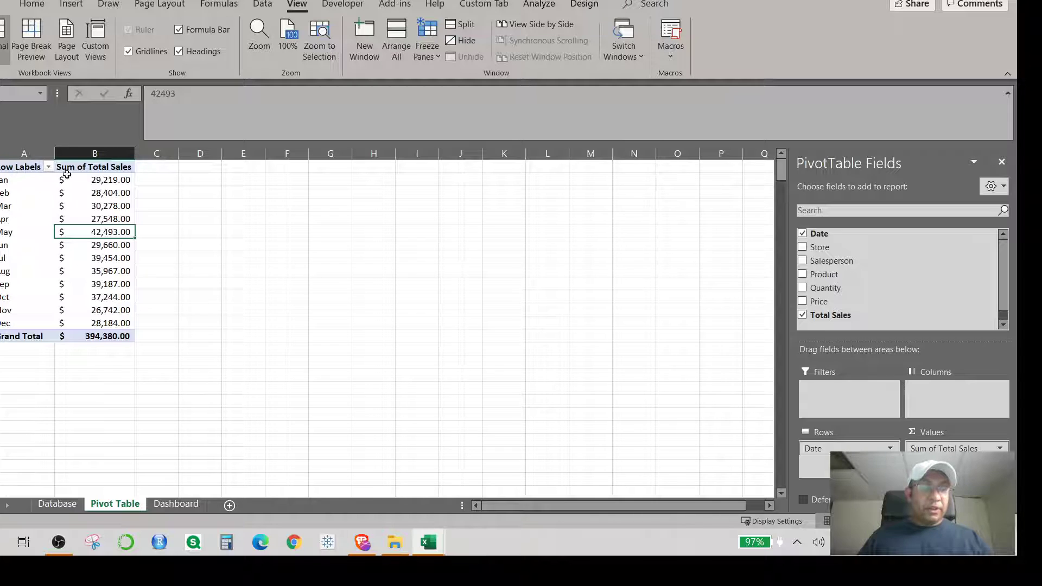
{"action": "left_click", "coordinate": [194, 168]}
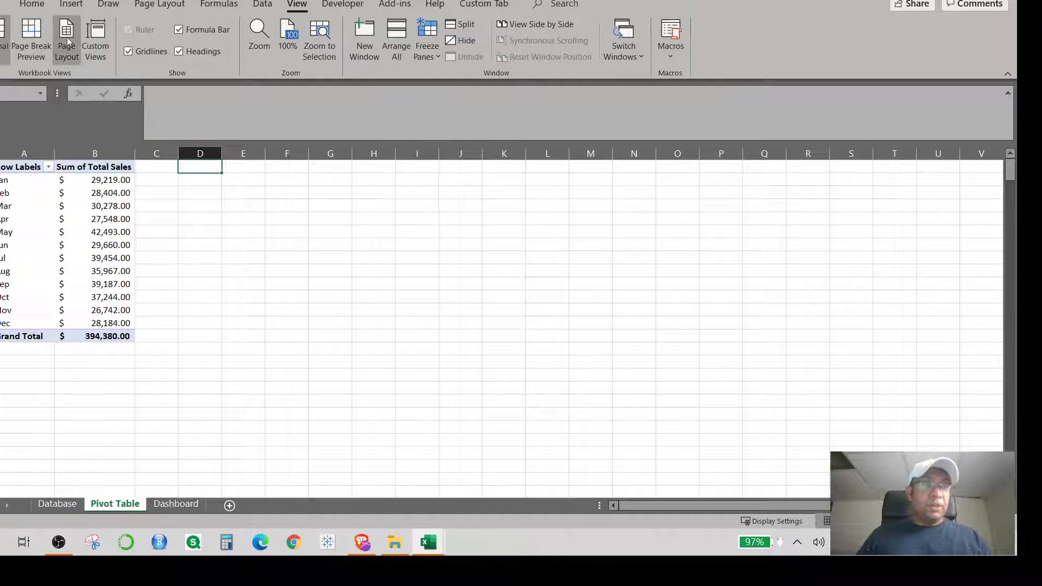
{"action": "left_click", "coordinate": [71, 3]}
{"action": "left_click", "coordinate": [9, 33]}
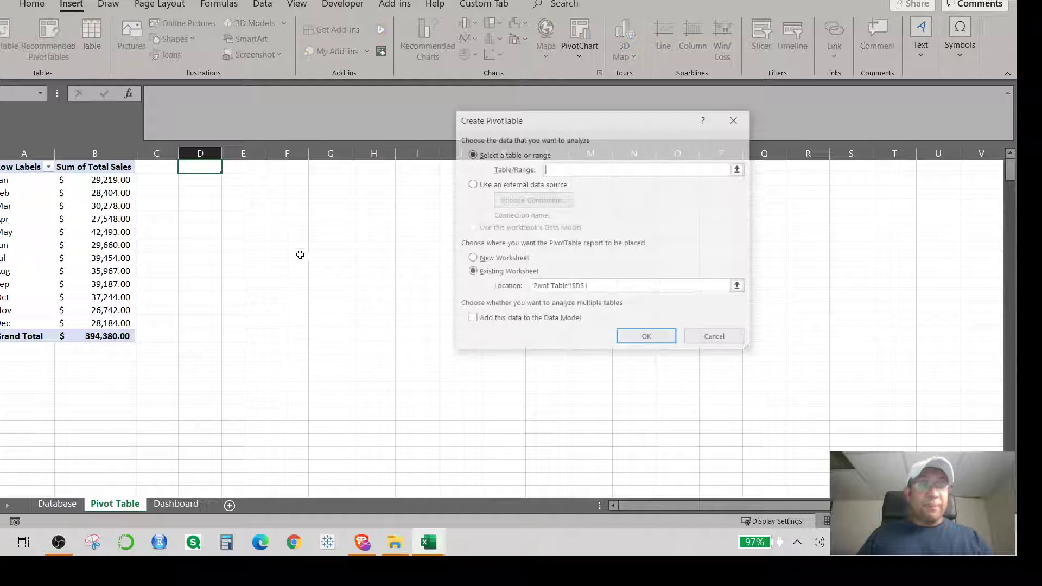
{"action": "type", "text": "D"}
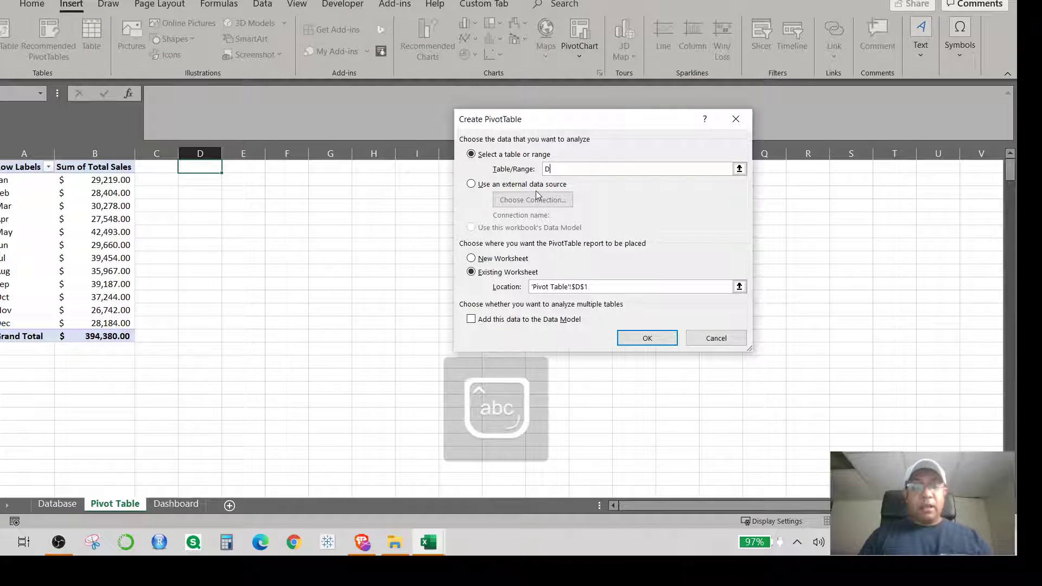
{"action": "type", "text": "ataset1"}
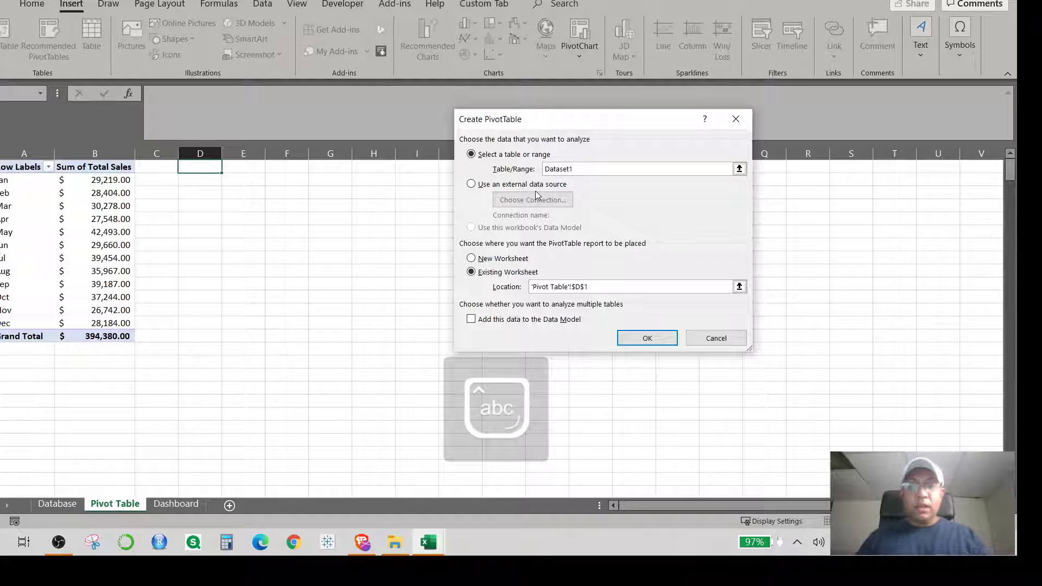
{"action": "left_click", "coordinate": [632, 337]}
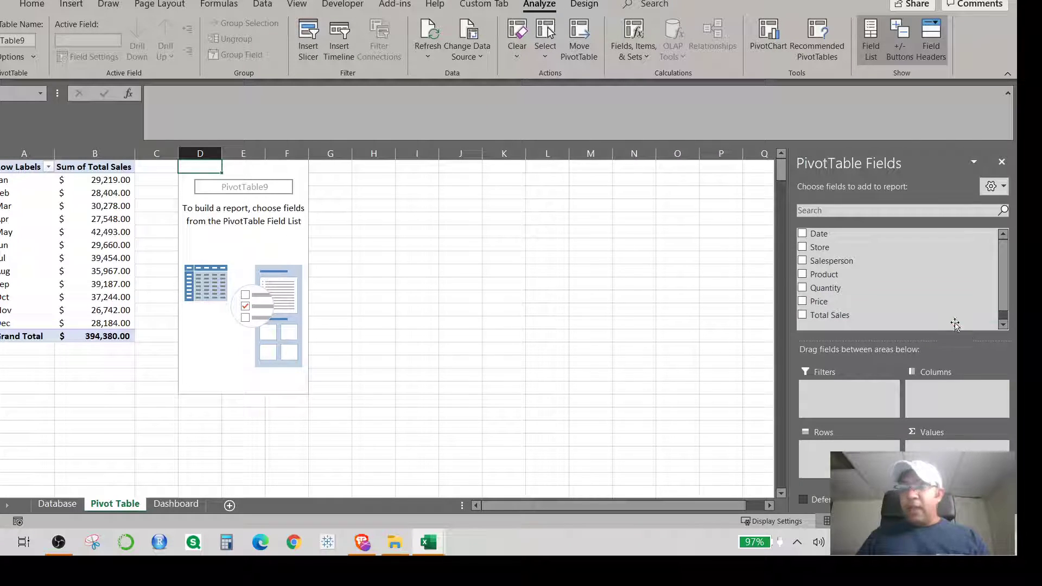
Lay out the new PivotTable with Product as rows, Total Sales as summed values and Date as a report filter
{"action": "left_click", "coordinate": [802, 233]}
{"action": "left_click", "coordinate": [802, 274]}
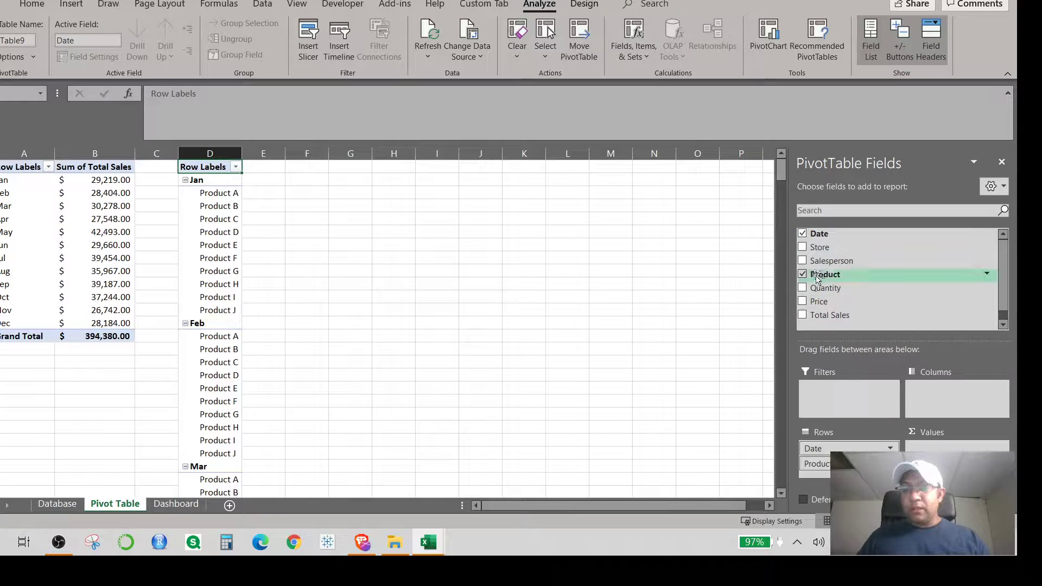
{"action": "left_click", "coordinate": [802, 315]}
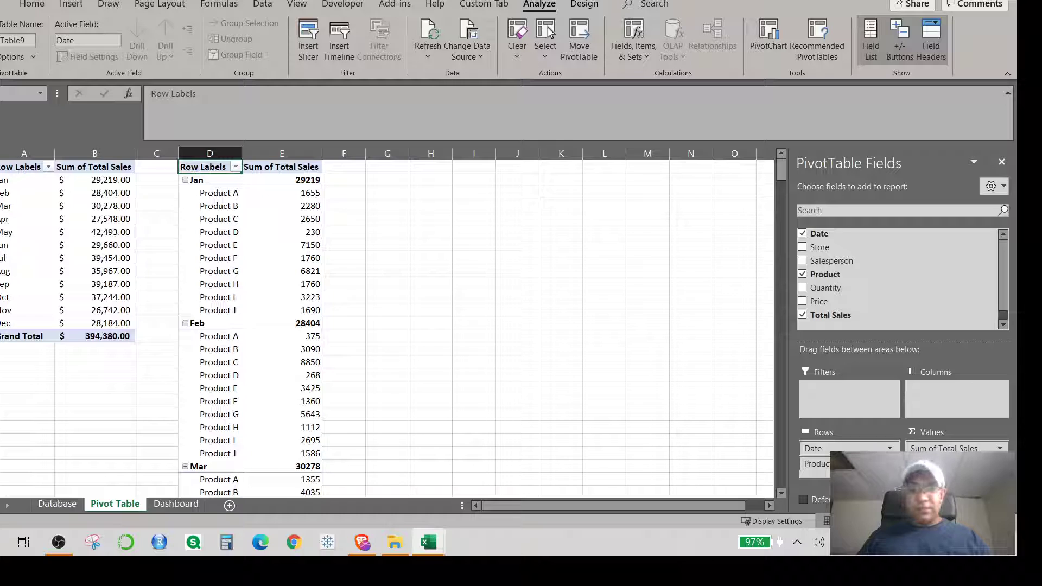
{"action": "left_click", "coordinate": [802, 234]}
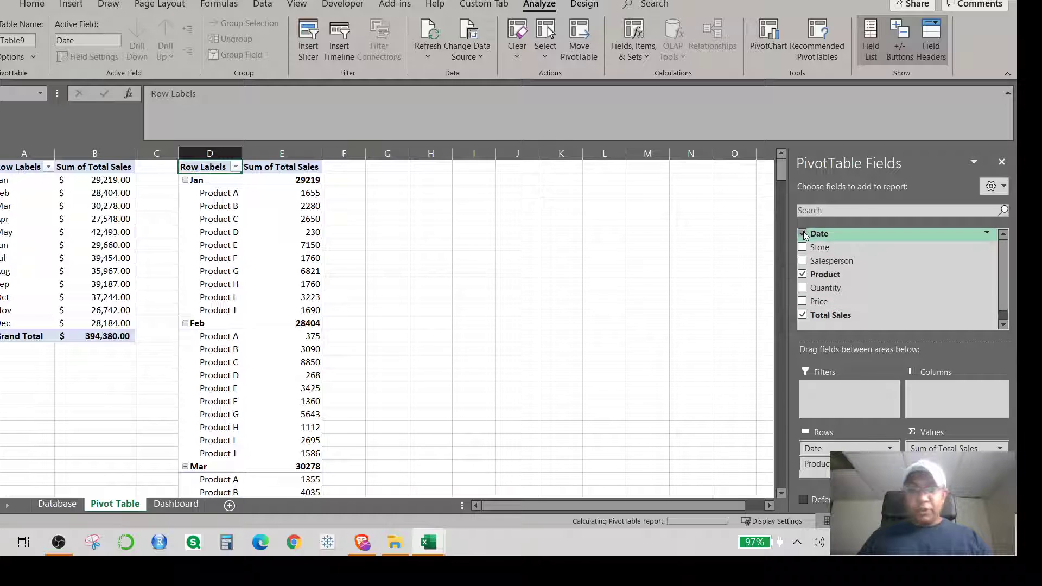
{"action": "left_click_drag", "start_coordinate": [819, 234], "coordinate": [829, 394]}
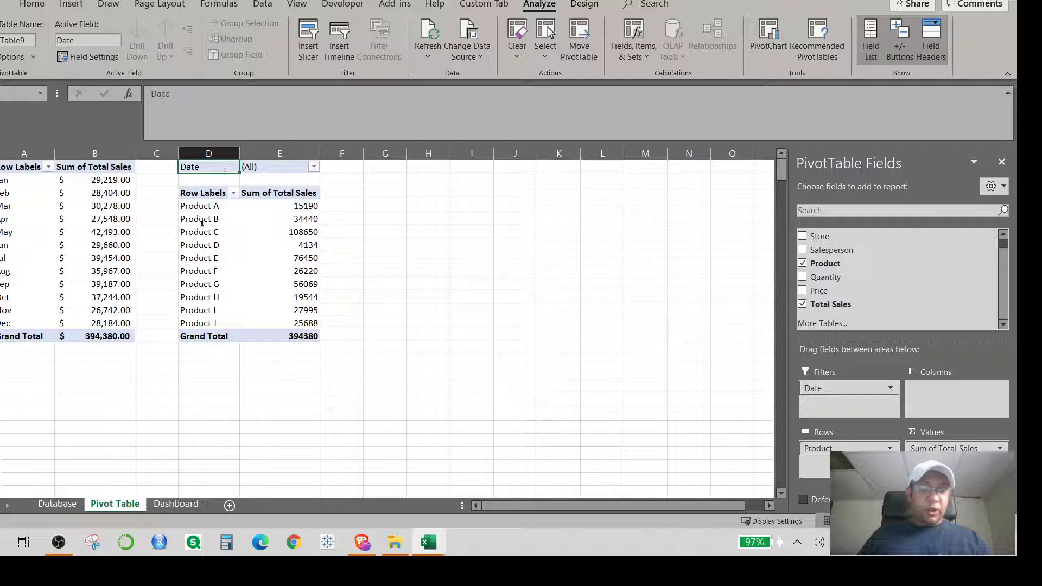
Apply the Accounting number format to the Sum of Total Sales values in the product PivotTable
{"action": "left_click", "coordinate": [281, 221]}
{"action": "right_click", "coordinate": [277, 244]}
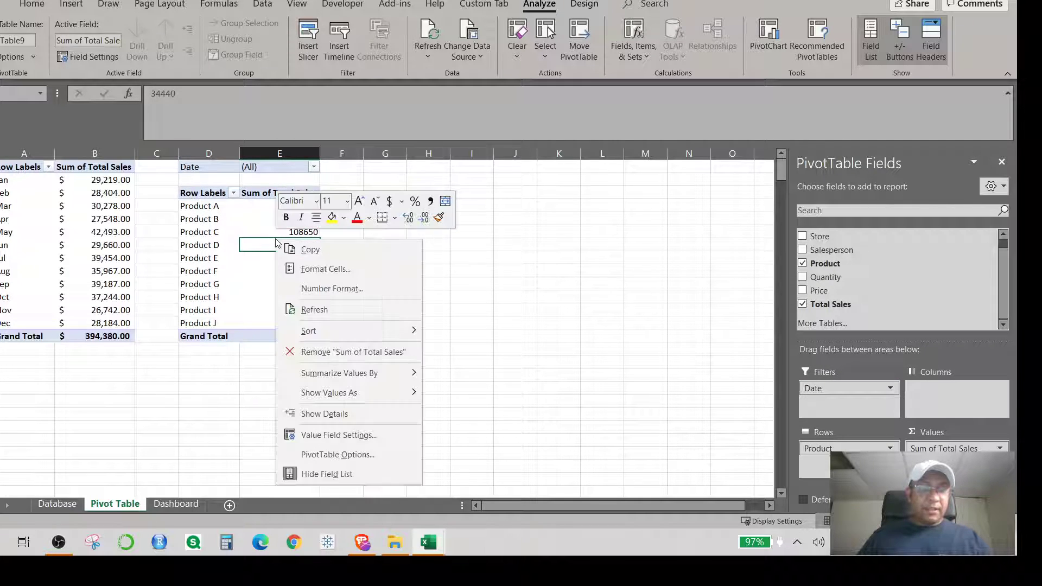
{"action": "left_click", "coordinate": [334, 438]}
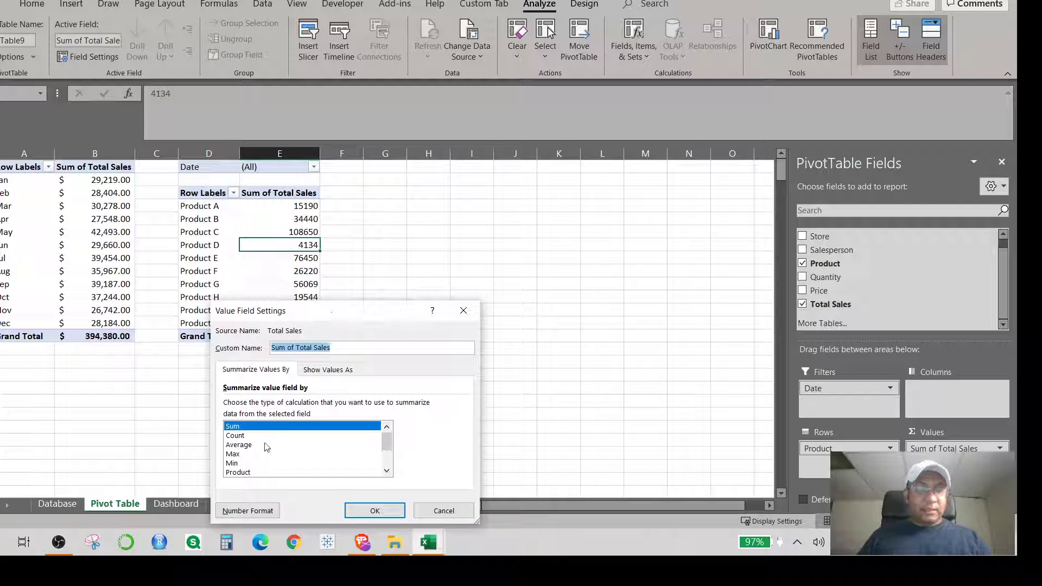
{"action": "left_click", "coordinate": [247, 510]}
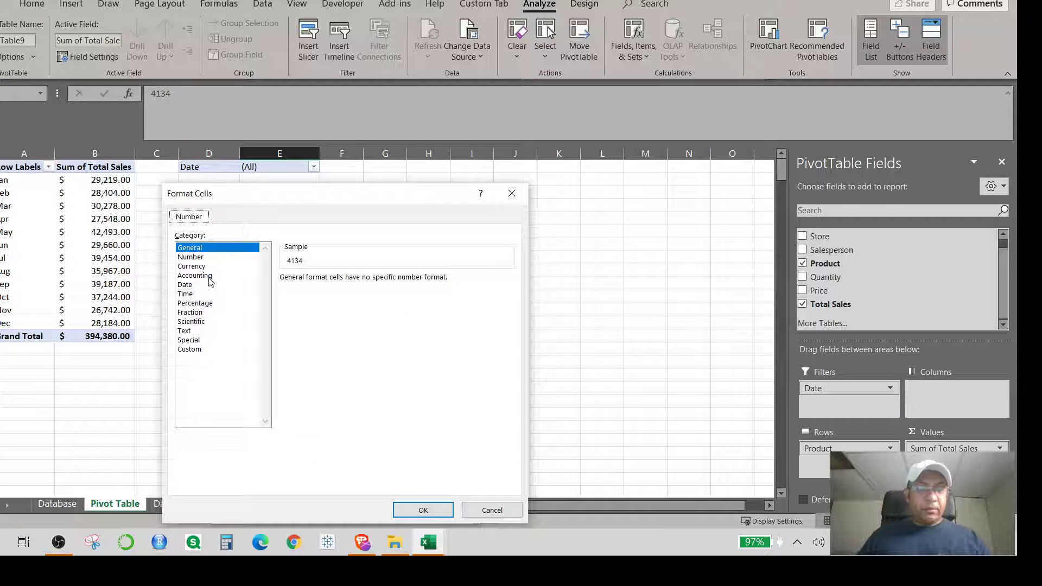
{"action": "left_click", "coordinate": [208, 277]}
{"action": "left_click", "coordinate": [422, 511]}
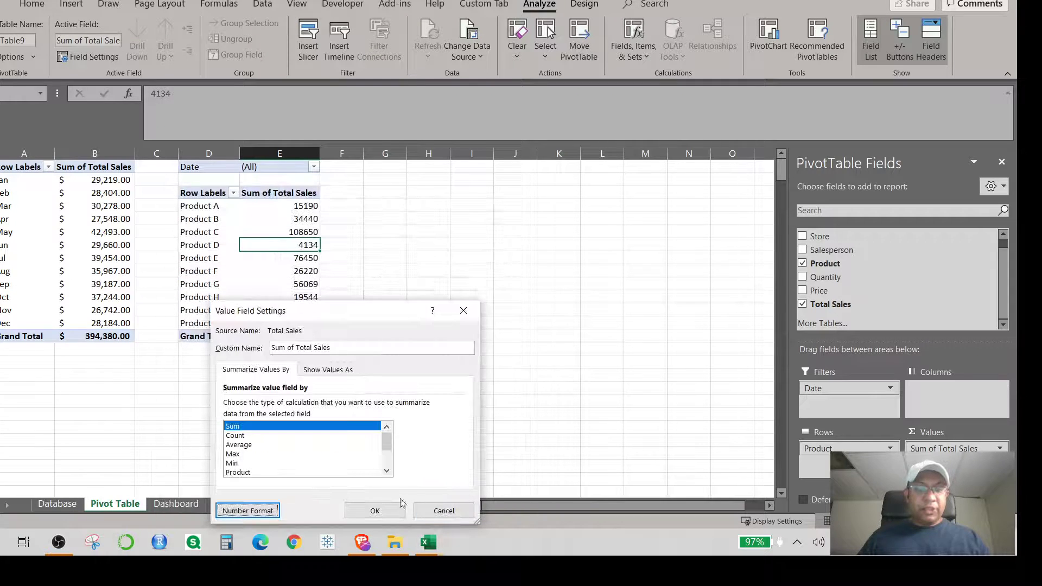
{"action": "left_click", "coordinate": [402, 503]}
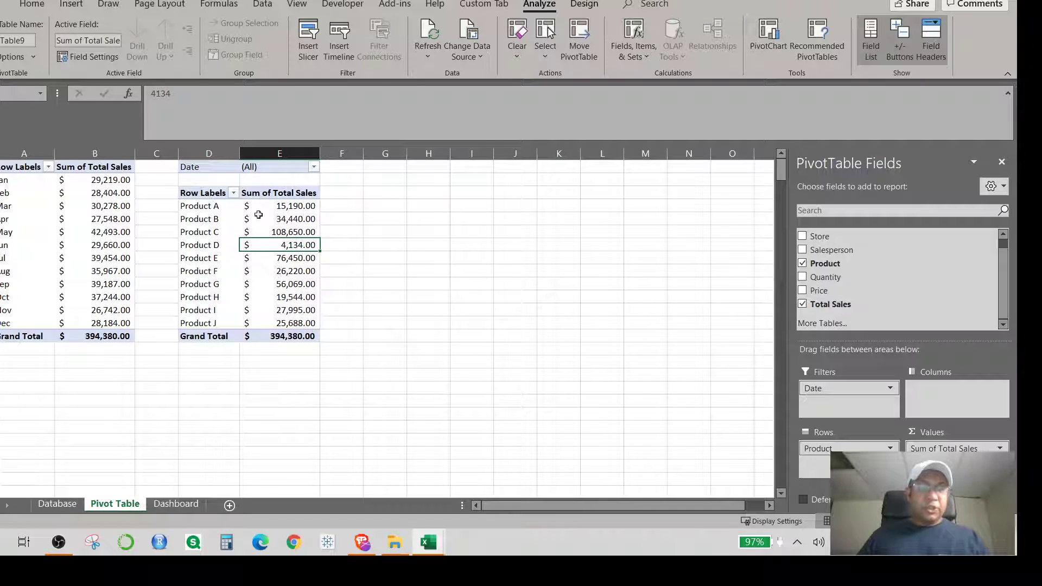
Insert a 3-D pie PivotChart from the product PivotTable and move it to the Dashboard sheet beside the monthly sales chart
{"action": "left_click", "coordinate": [766, 45]}
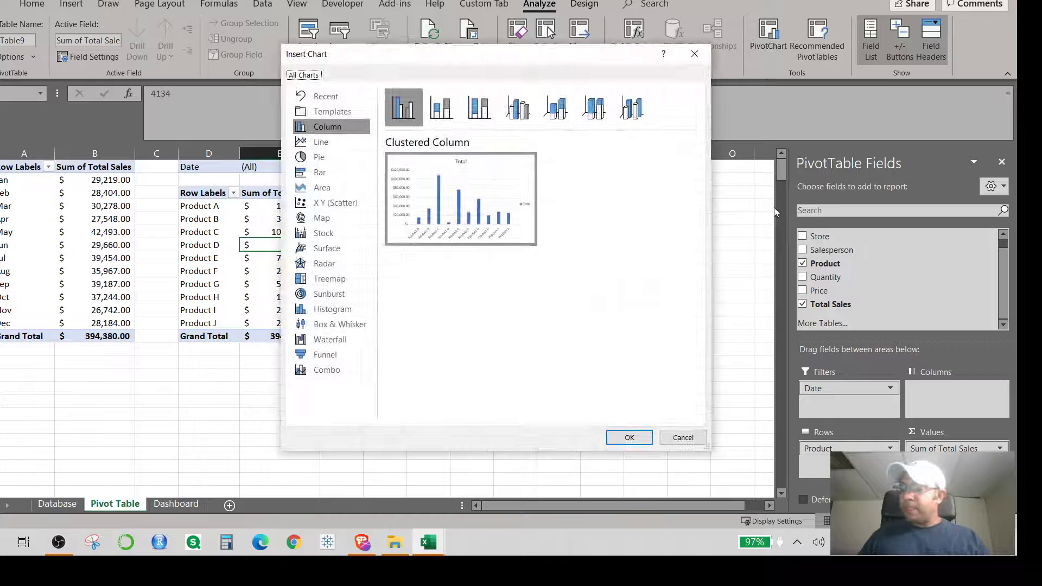
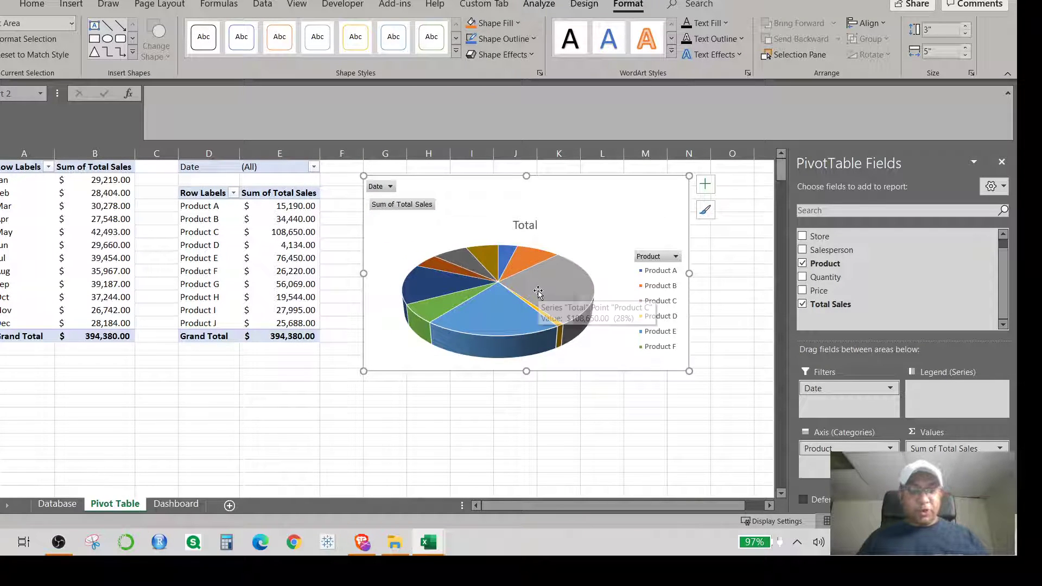
{"action": "key", "text": "ctrl+x"}
{"action": "left_click", "coordinate": [176, 503]}
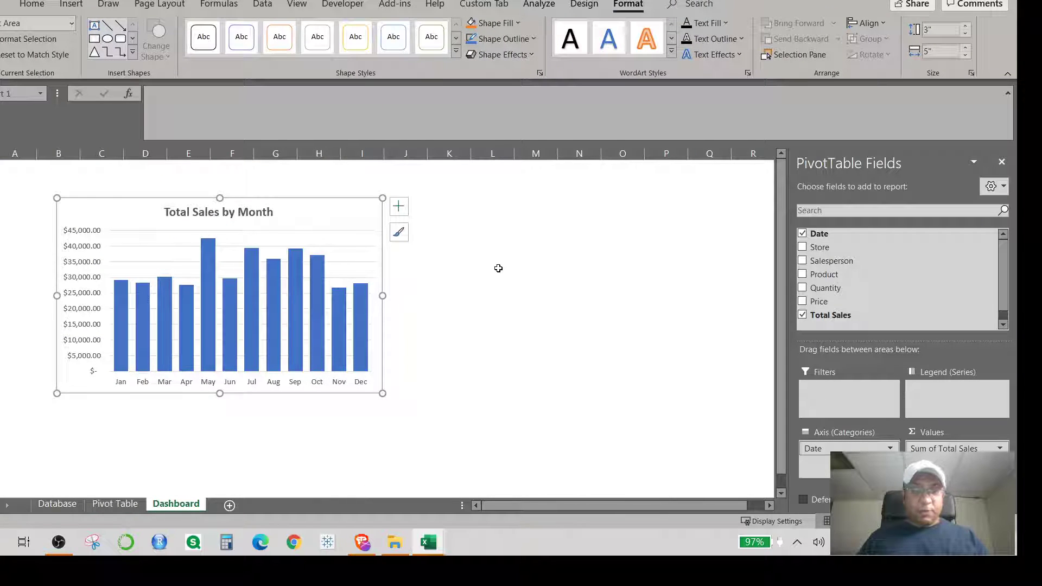
{"action": "key", "text": "ctrl+v"}
{"action": "mouse_move", "coordinate": [293, 218]}
{"action": "left_mouse_down"}
{"action": "mouse_move", "coordinate": [488, 216]}
{"action": "mouse_move", "coordinate": [344, 217]}
{"action": "mouse_move", "coordinate": [300, 206]}
{"action": "left_mouse_up"}
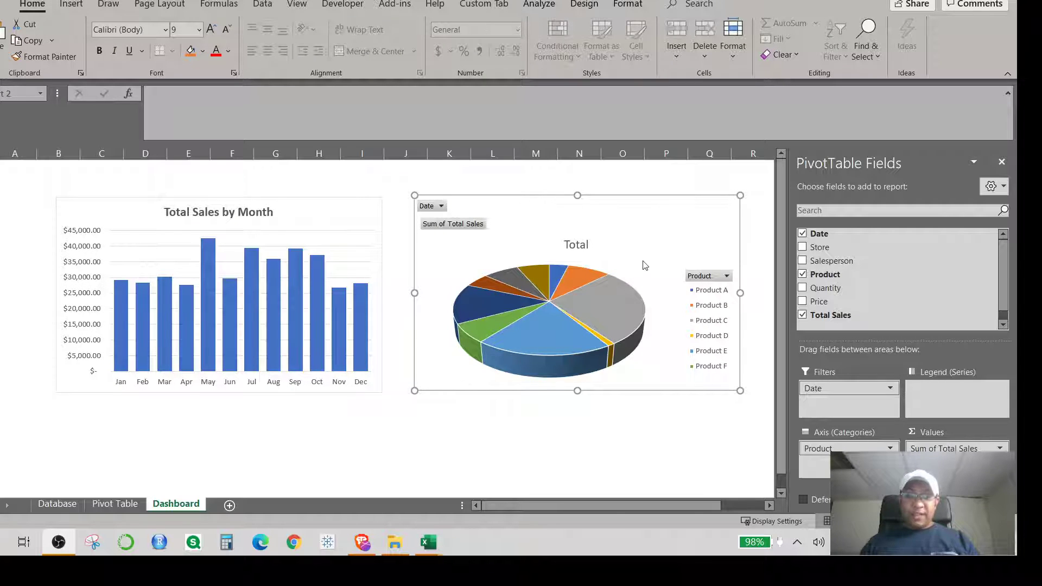
Hide all field buttons on the Dashboard's product sales pie PivotChart
{"action": "left_click", "coordinate": [633, 241]}
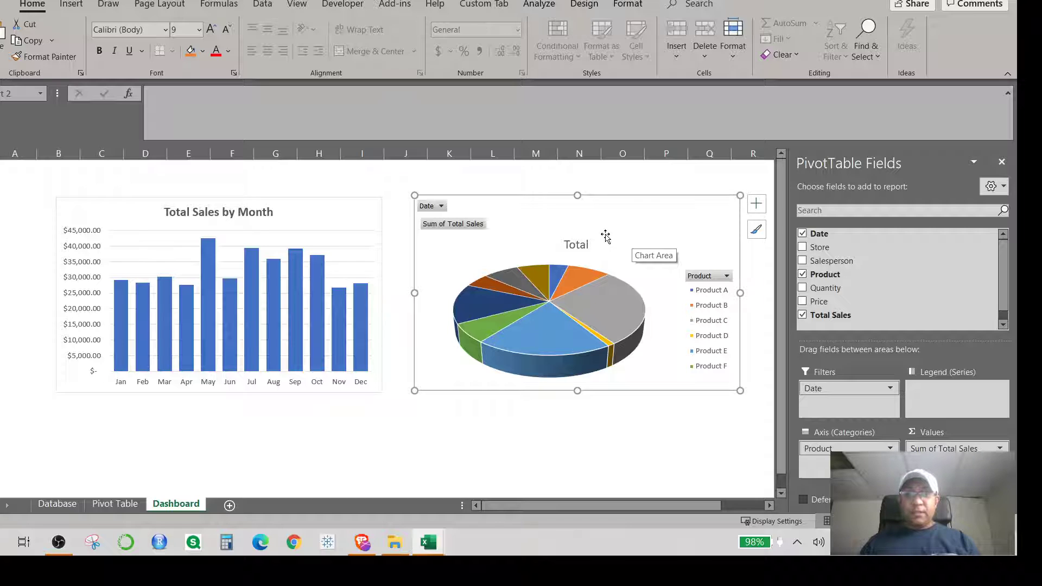
{"action": "left_click", "coordinate": [539, 5]}
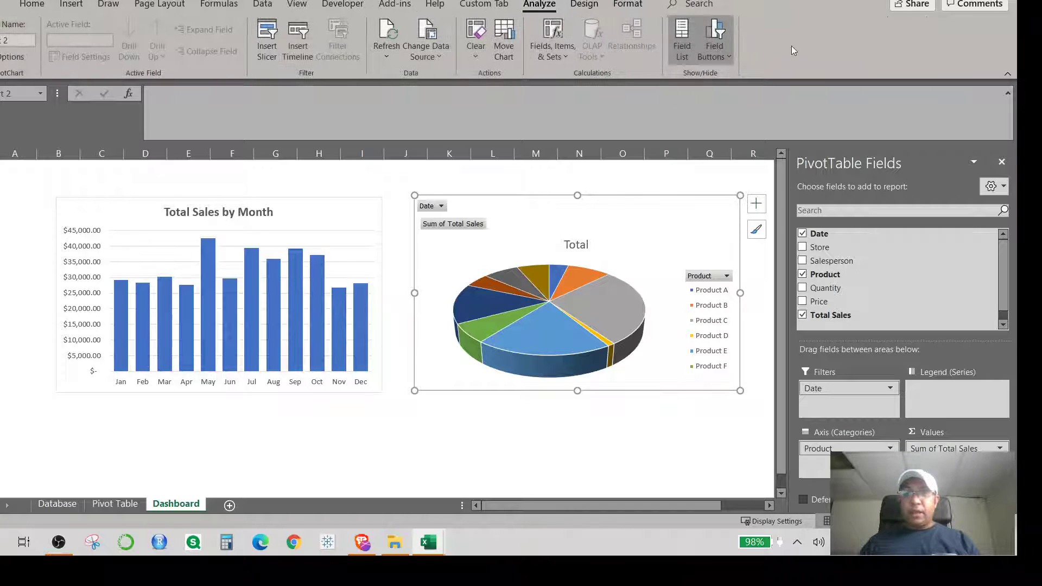
{"action": "left_click", "coordinate": [715, 30]}
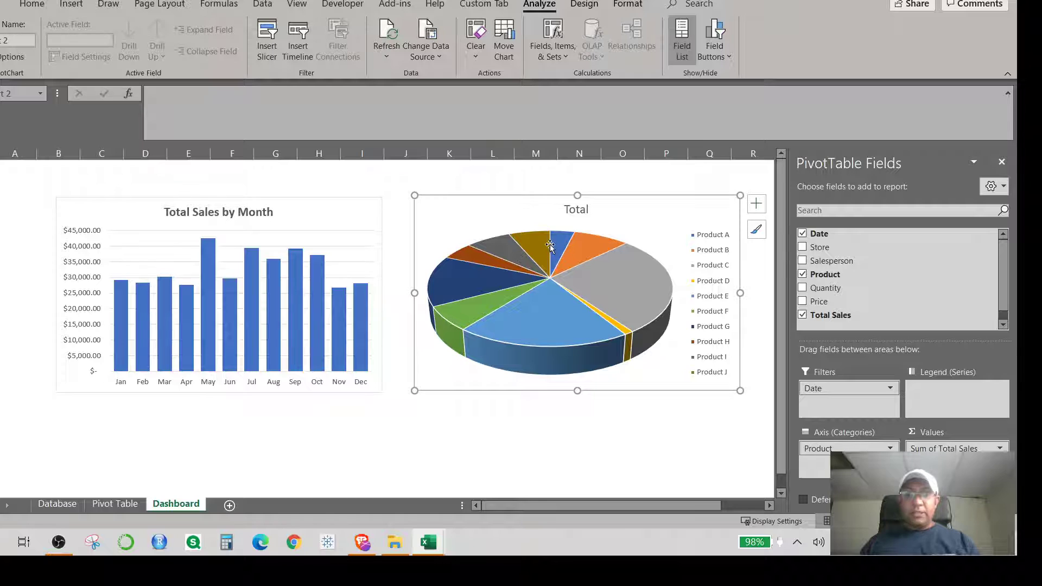
Try the No fill option on the pie chart's Product C slice and restore its Automatic fill
{"action": "left_click", "coordinate": [553, 291]}
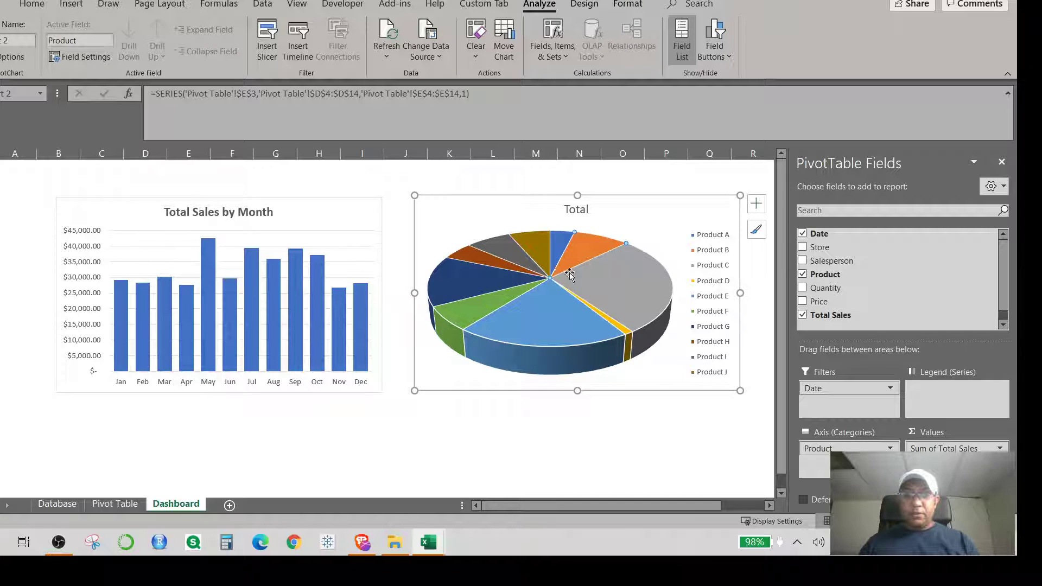
{"action": "right_click", "coordinate": [579, 277]}
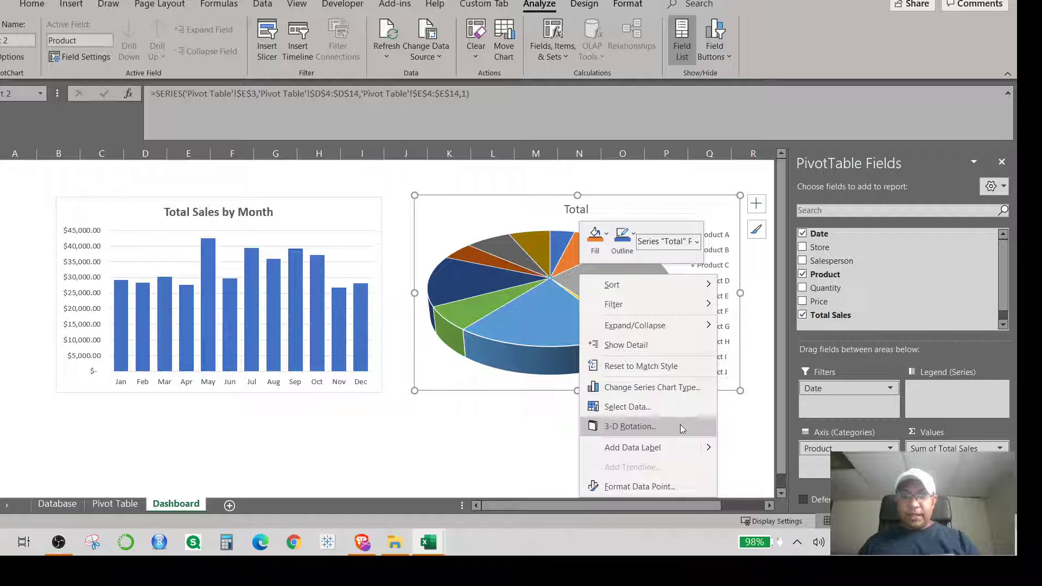
{"action": "left_click", "coordinate": [917, 281]}
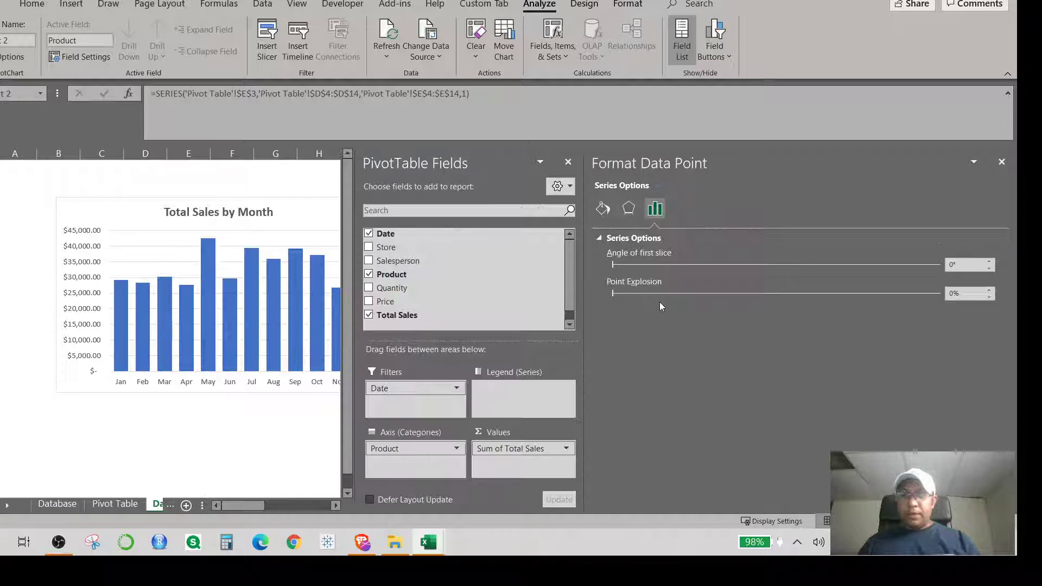
{"action": "left_click_drag", "start_coordinate": [581, 187], "coordinate": [864, 197]}
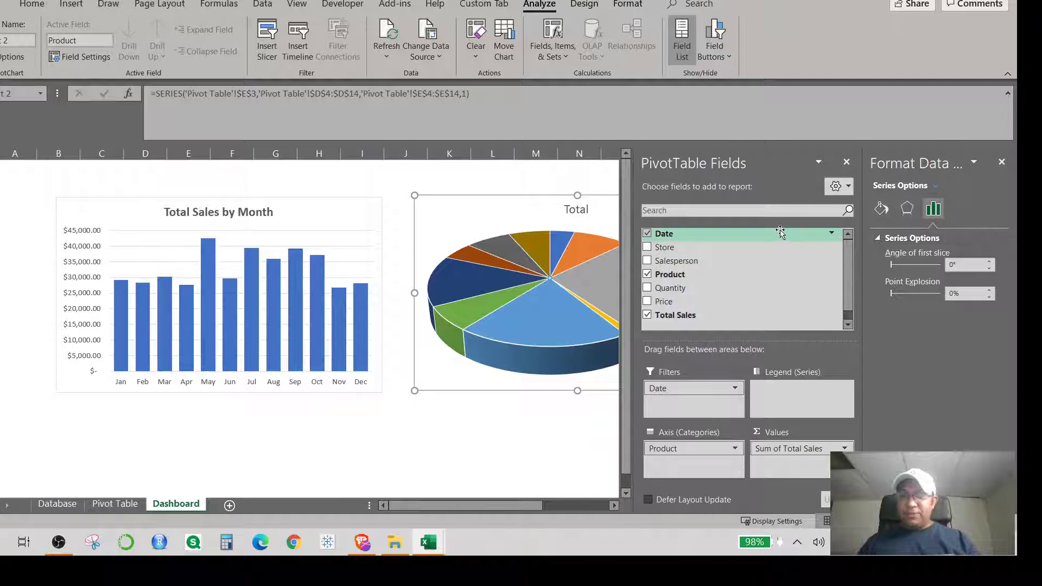
{"action": "left_click", "coordinate": [882, 209]}
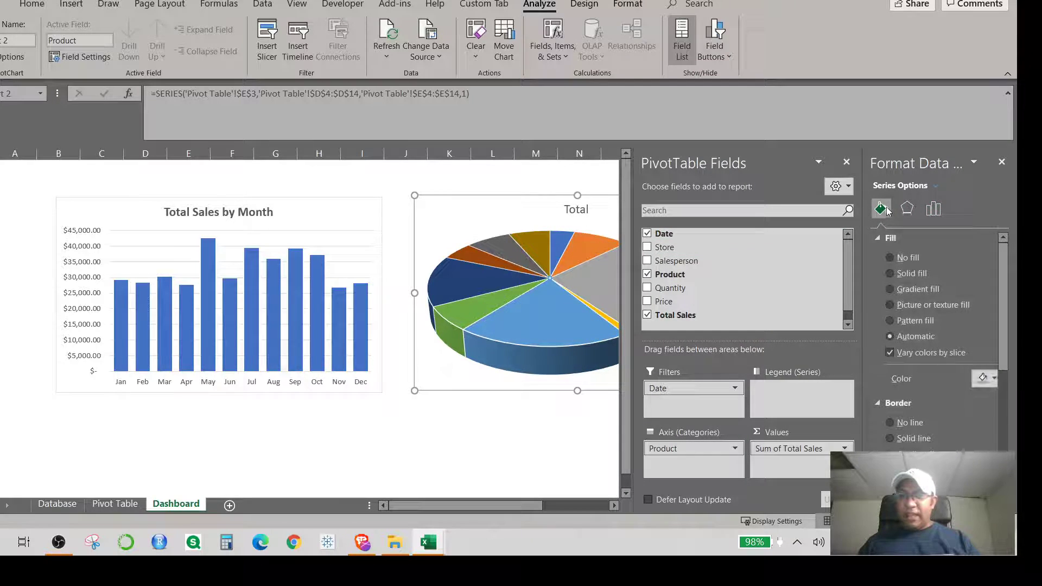
{"action": "left_click", "coordinate": [890, 258]}
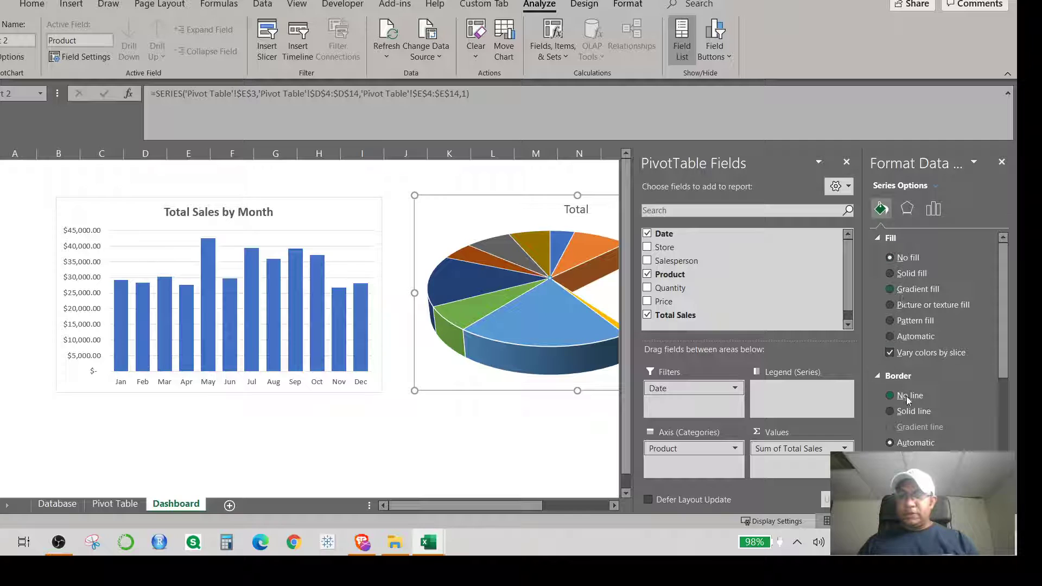
{"action": "left_click", "coordinate": [917, 337]}
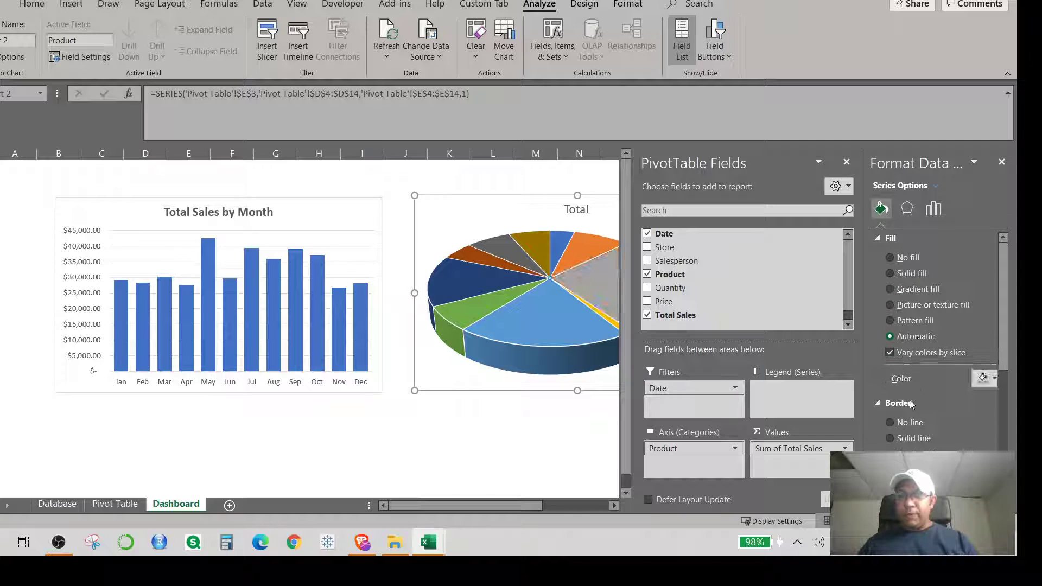
{"action": "left_click", "coordinate": [909, 423]}
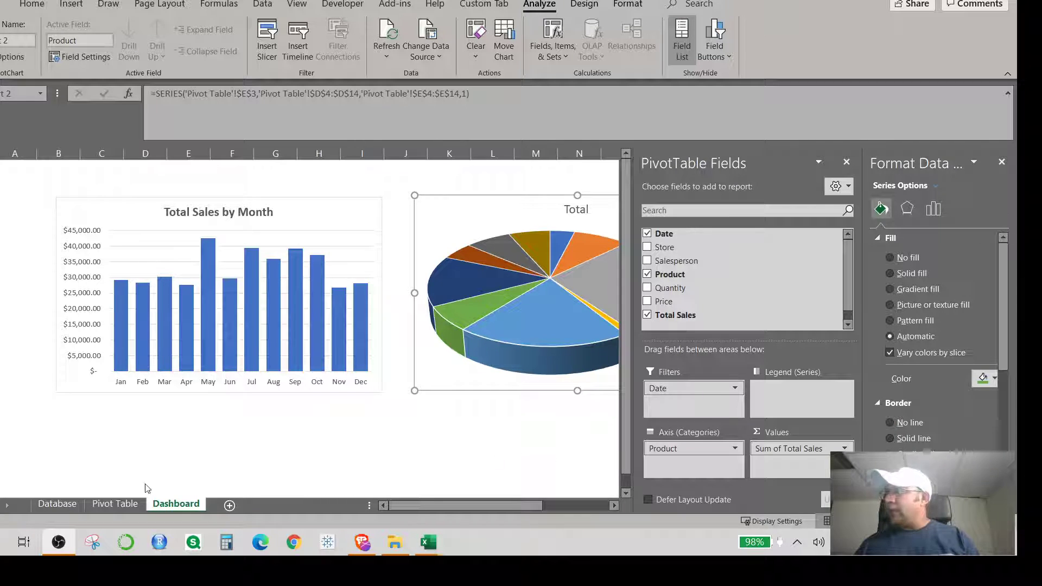
{"action": "left_click", "coordinate": [544, 266]}
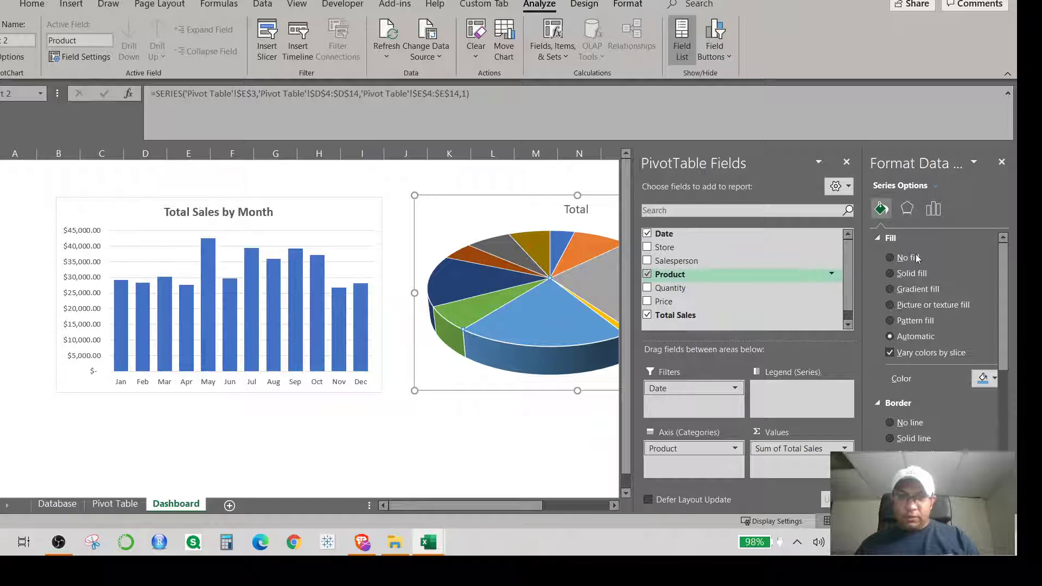
Try to add a data label to only the Product G slice of the pie chart
{"action": "left_click_drag", "start_coordinate": [634, 259], "coordinate": [726, 258]}
{"action": "left_click", "coordinate": [517, 275]}
{"action": "right_click", "coordinate": [517, 275]}
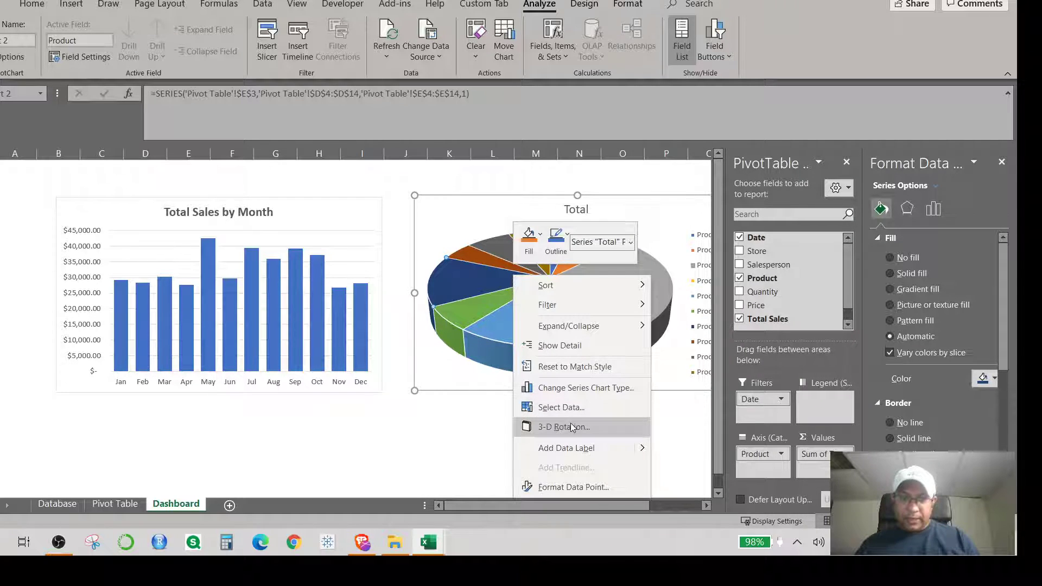
{"action": "left_click", "coordinate": [610, 453]}
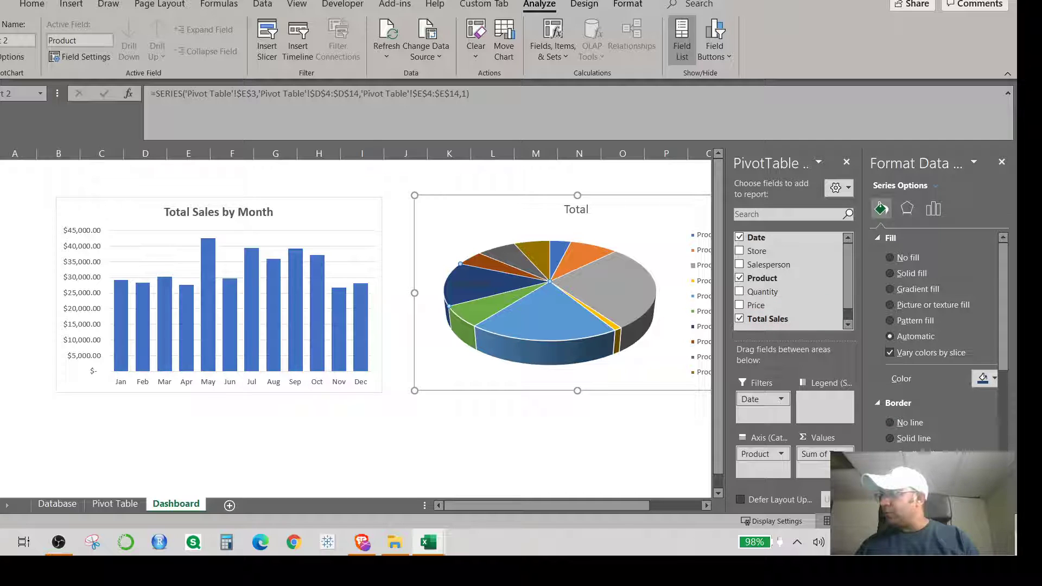
Add data labels to all pie slices, showing category name and percentage instead of the value
{"action": "right_click", "coordinate": [549, 296]}
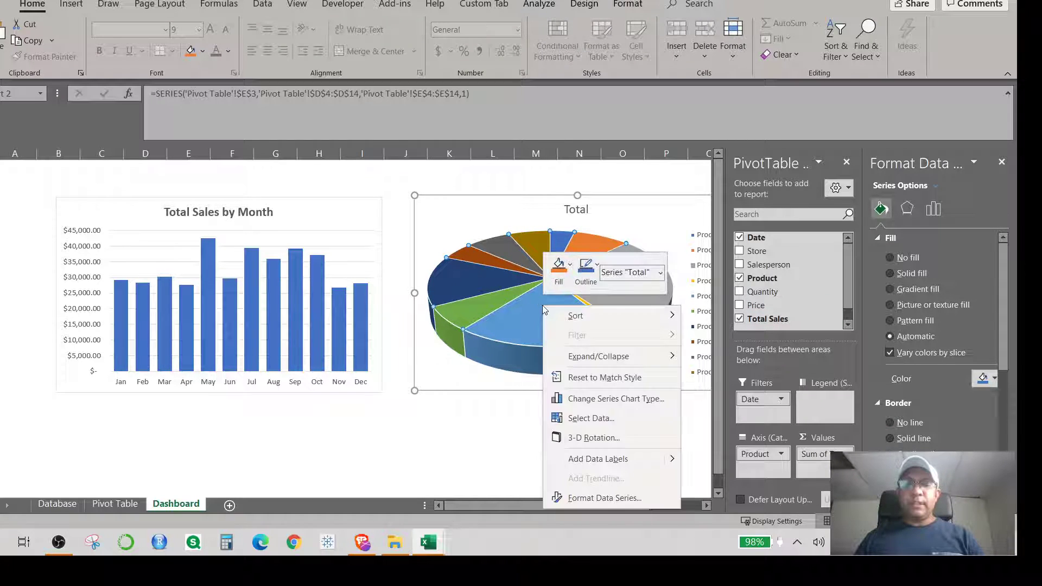
{"action": "left_click", "coordinate": [642, 458]}
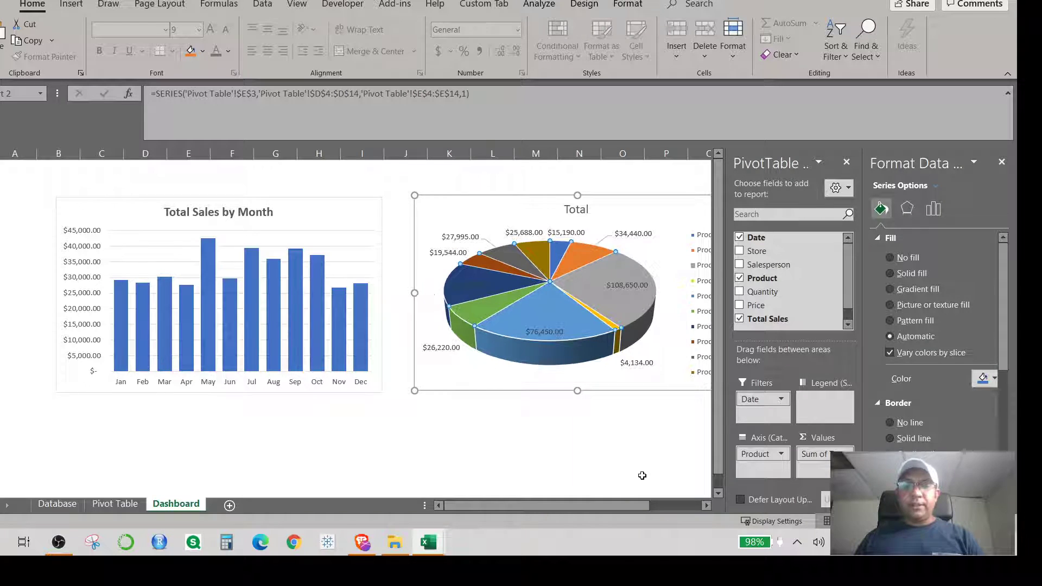
{"action": "left_click", "coordinate": [546, 333]}
{"action": "right_click", "coordinate": [545, 334]}
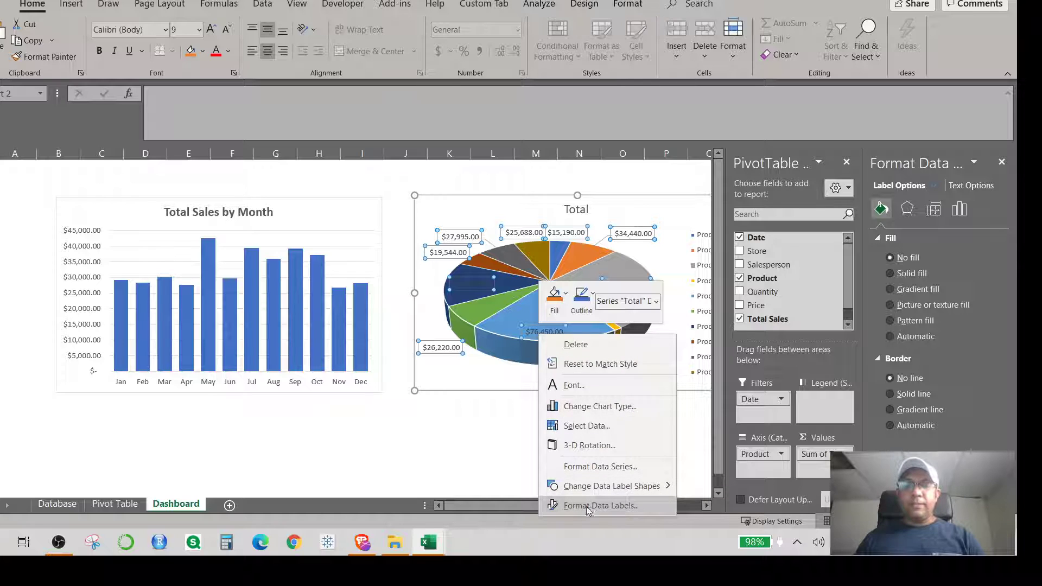
{"action": "left_click", "coordinate": [600, 511]}
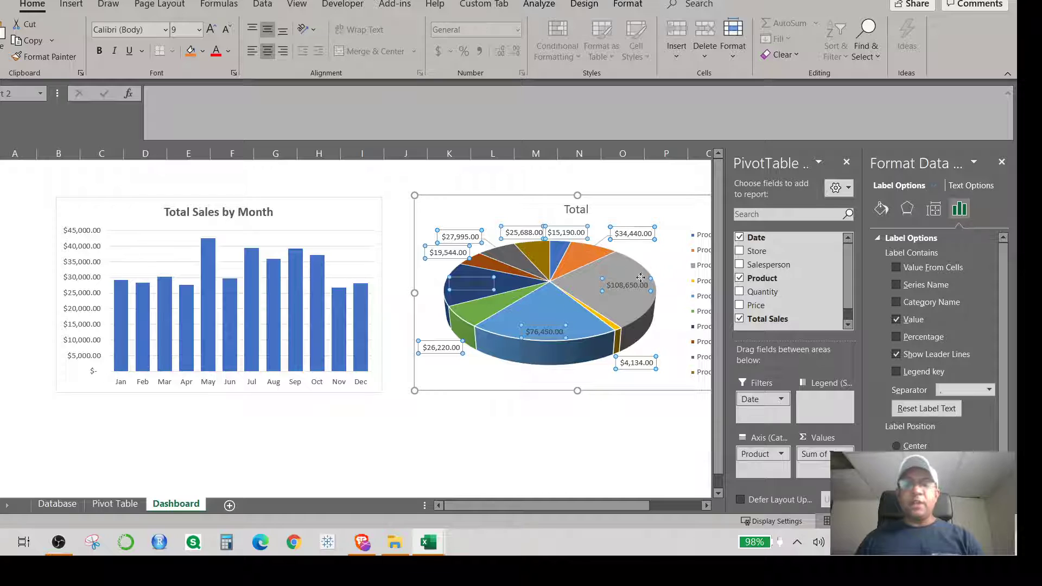
{"action": "left_click", "coordinate": [896, 302]}
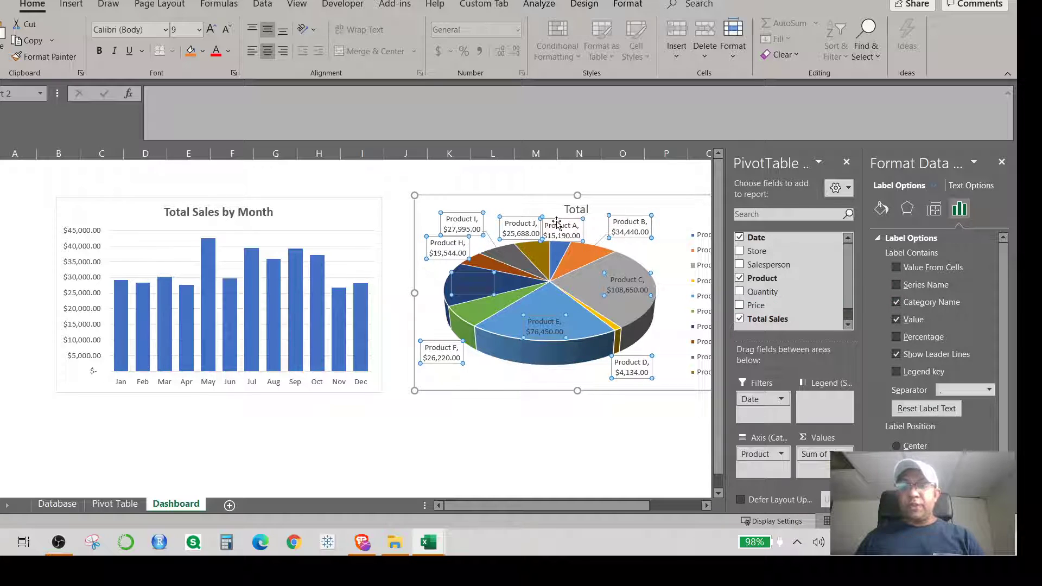
{"action": "left_click", "coordinate": [896, 320]}
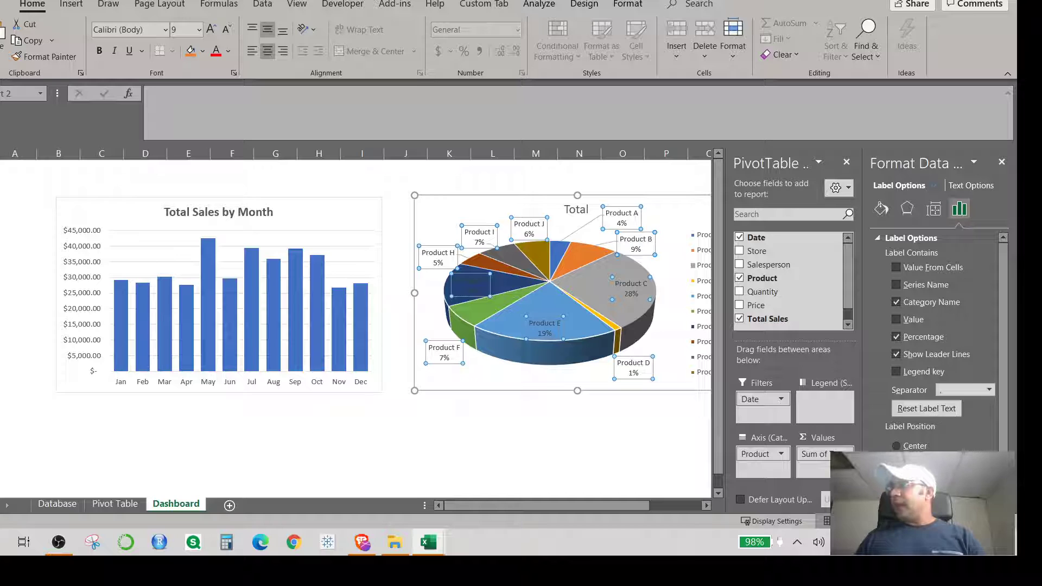
{"action": "key", "text": "Escape"}
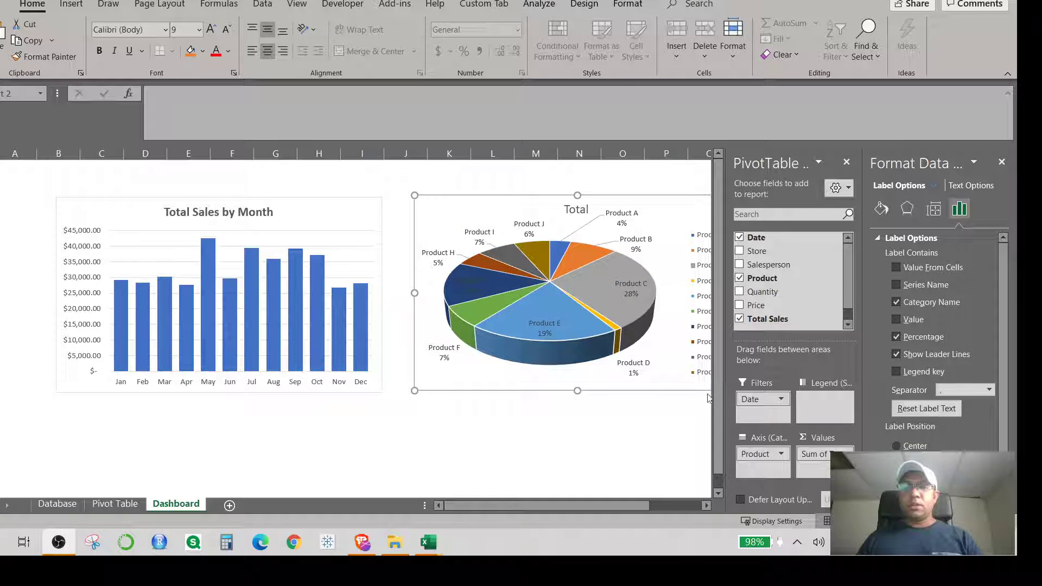
Change the pie chart's title to "Total Sales by Product" and make it bold
{"action": "left_click", "coordinate": [574, 215]}
{"action": "left_click", "coordinate": [575, 212]}
{"action": "left_click", "coordinate": [577, 212]}
{"action": "key", "text": "Caps_Lock"}
{"action": "key", "text": "Caps_Lock"}
{"action": "key", "text": "Caps_Lock"}
{"action": "key", "text": "Caps_Lock"}
{"action": "type", "text": "Sales by"}
{"action": "key", "text": "Caps_Lock"}
{"action": "type", "text": "P"}
{"action": "key", "text": "Caps_Lock"}
{"action": "type", "text": "roducy"}
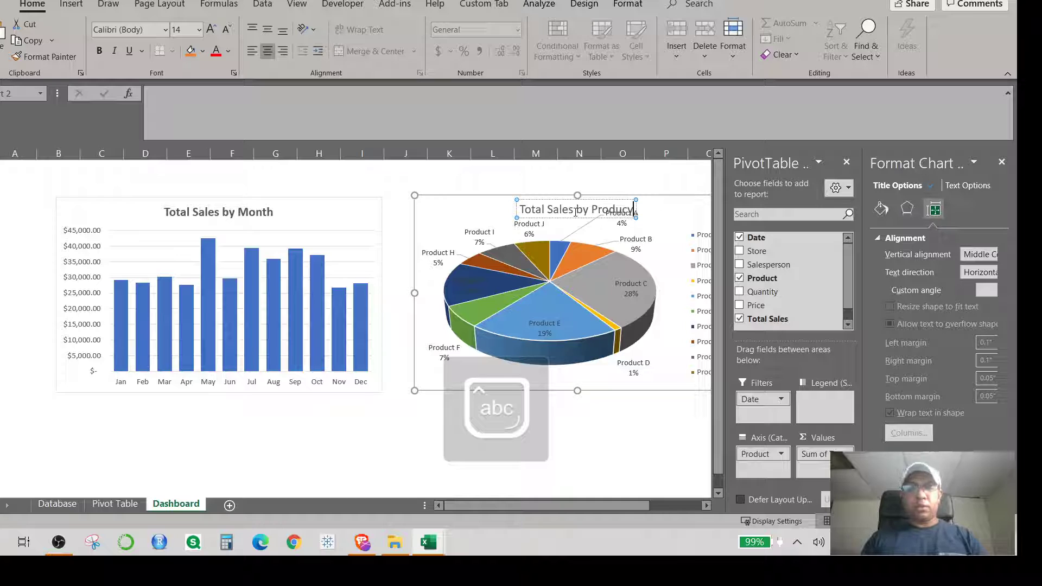
{"action": "key", "text": "BackSpace"}
{"action": "type", "text": "t"}
{"action": "key", "text": "ctrl+a"}
{"action": "key", "text": "ctrl+b"}
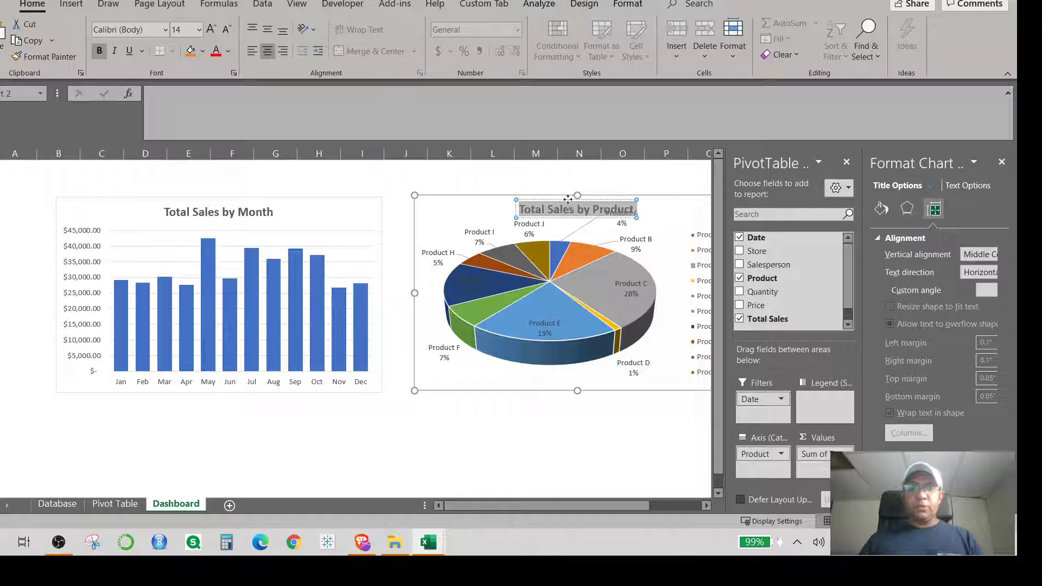
Move the pie chart's title slightly upward, clear of the data labels, and delete the chart's legend
{"action": "left_click", "coordinate": [566, 200]}
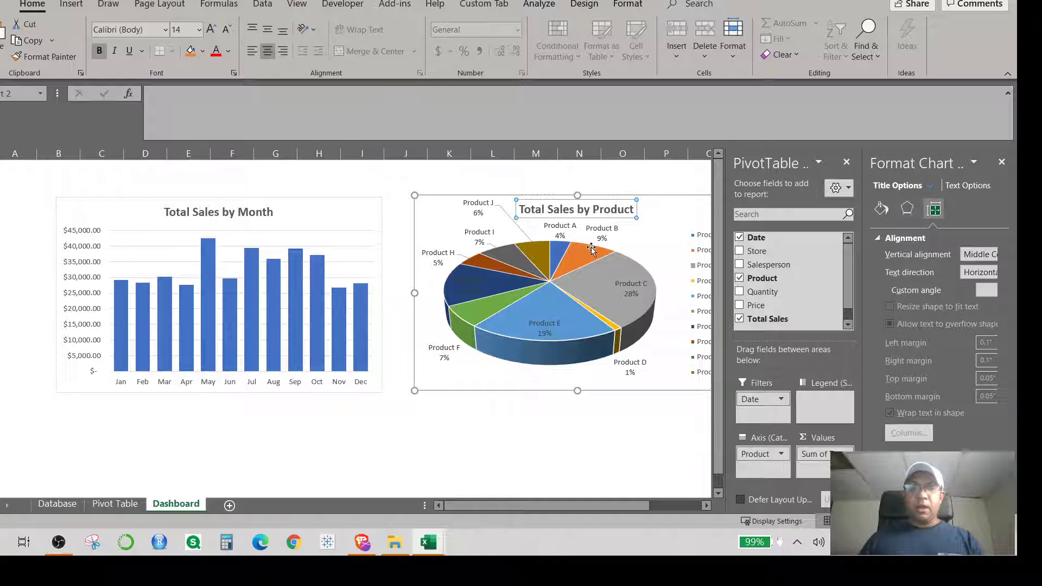
{"action": "left_click", "coordinate": [701, 256]}
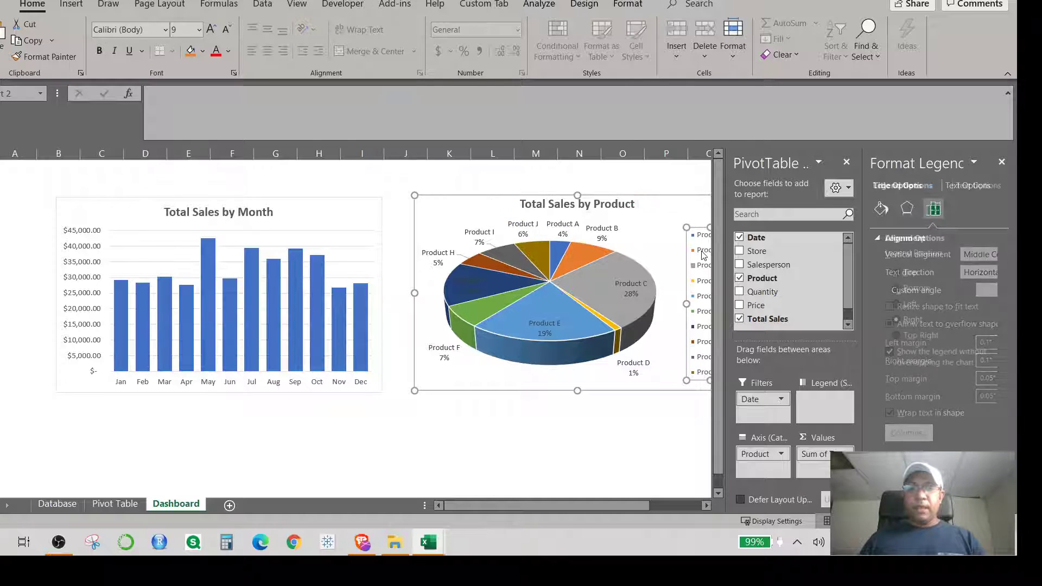
{"action": "key", "text": "Delete"}
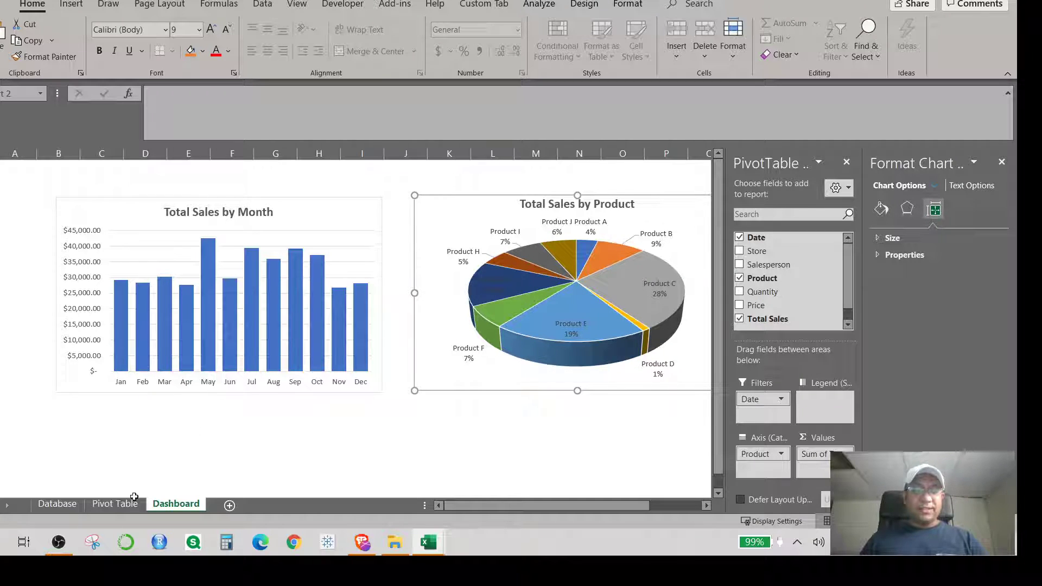
Insert a new PivotTable from Dataset1 at cell G1 of the Pivot Table sheet
{"action": "left_click", "coordinate": [115, 505]}
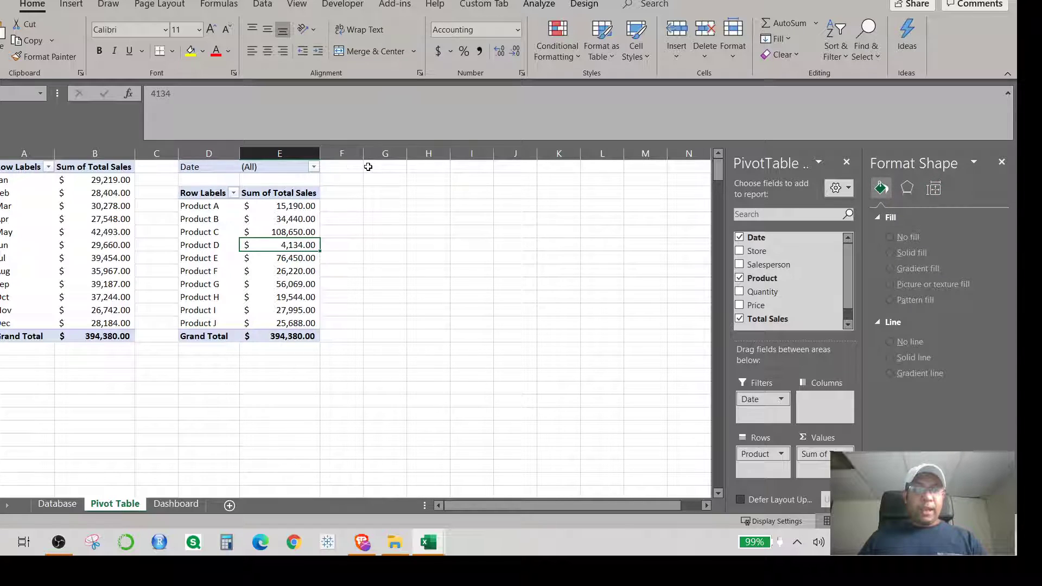
{"action": "left_click", "coordinate": [366, 167]}
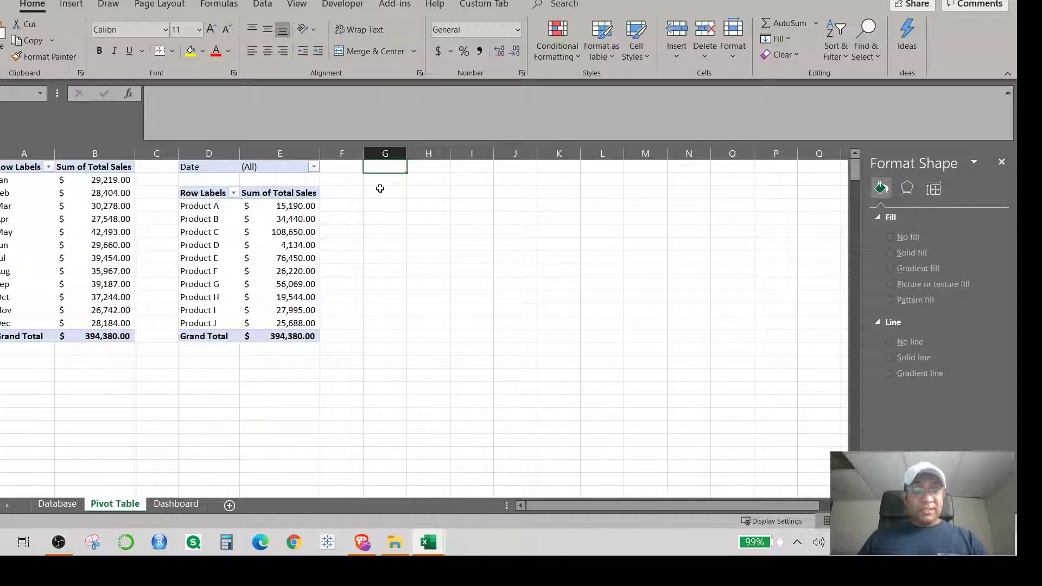
{"action": "left_click", "coordinate": [71, 5]}
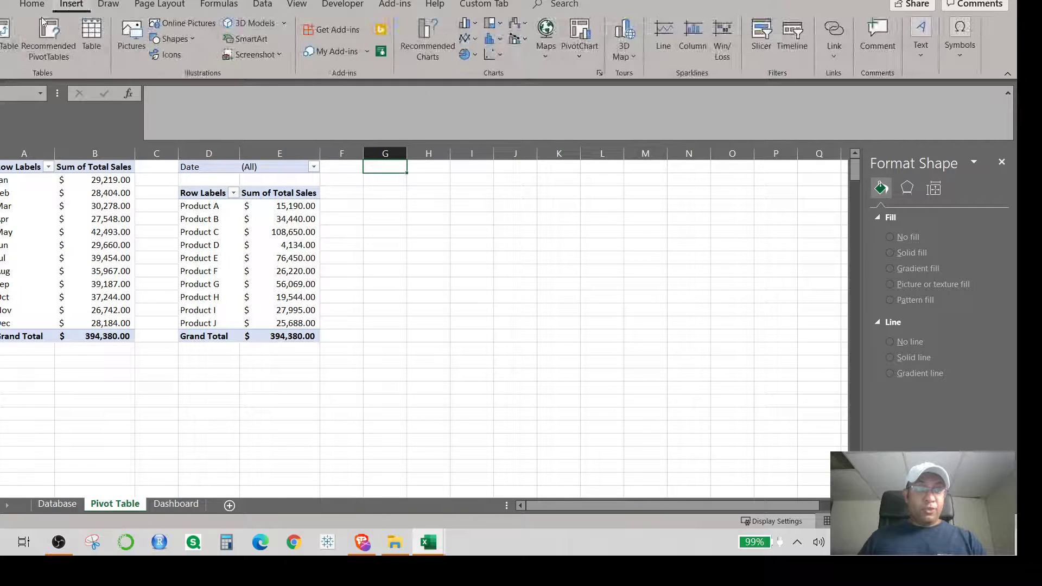
{"action": "key", "text": "Caps_Lock"}
{"action": "type", "text": "Dataset1"}
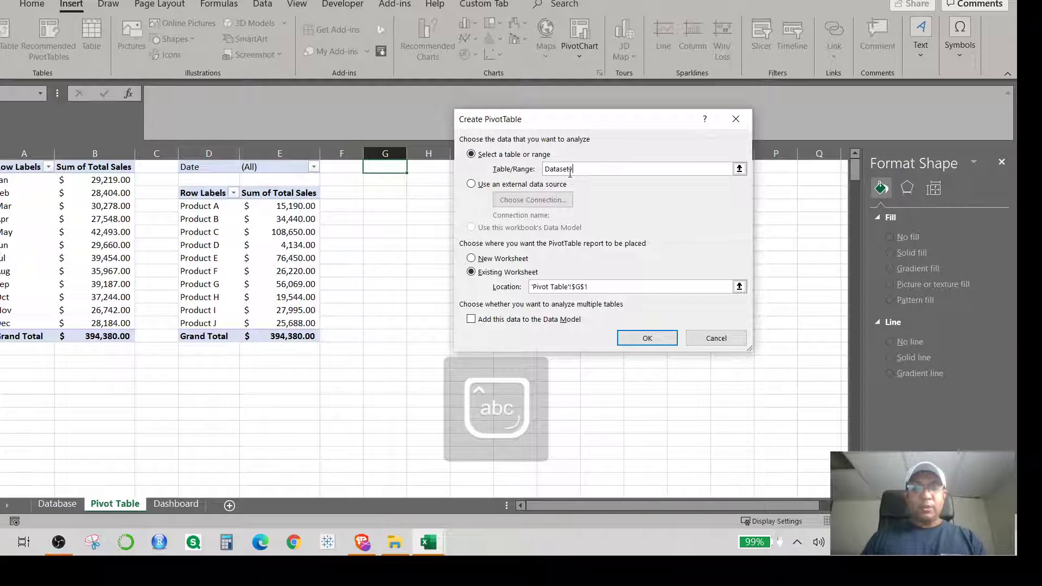
{"action": "left_click", "coordinate": [651, 339]}
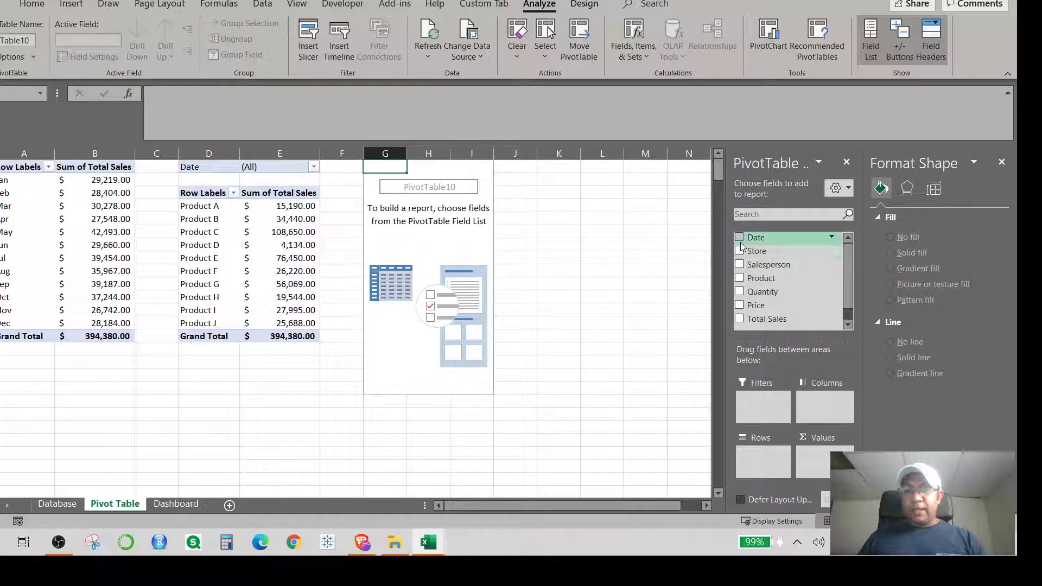
Lay out the new PivotTable with Date as report filter, Store as rows and Total Sales as summed values
{"action": "left_click_drag", "start_coordinate": [741, 243], "coordinate": [757, 404]}
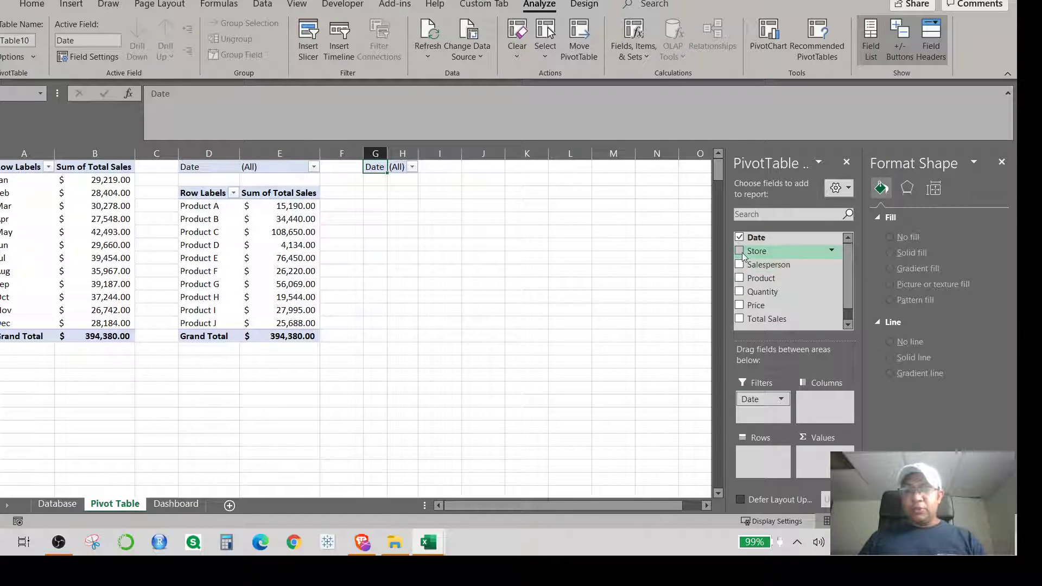
{"action": "left_click_drag", "start_coordinate": [743, 254], "coordinate": [762, 454]}
{"action": "left_click", "coordinate": [1002, 163]}
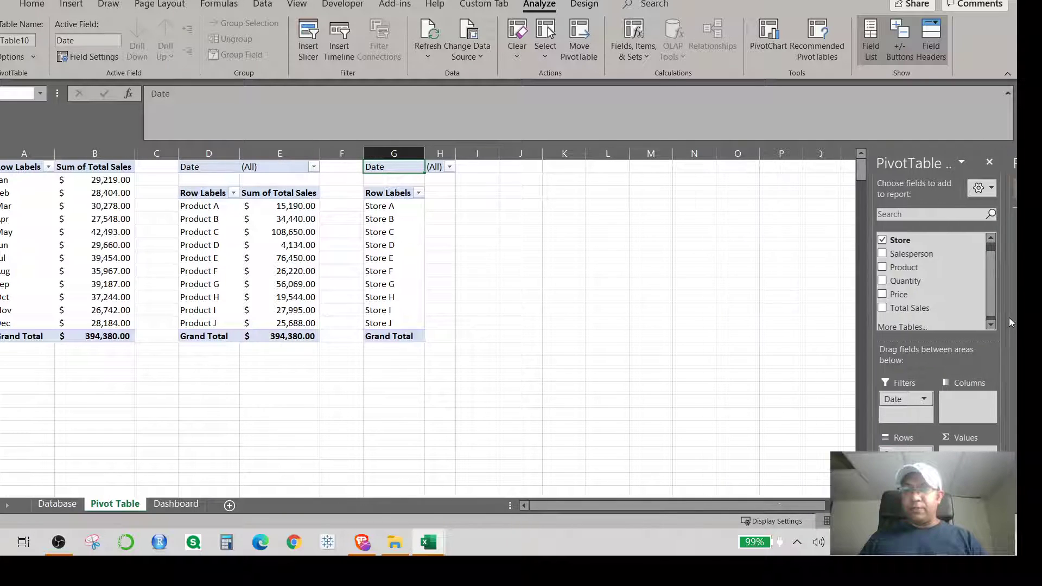
{"action": "left_click_drag", "start_coordinate": [881, 256], "coordinate": [814, 259]}
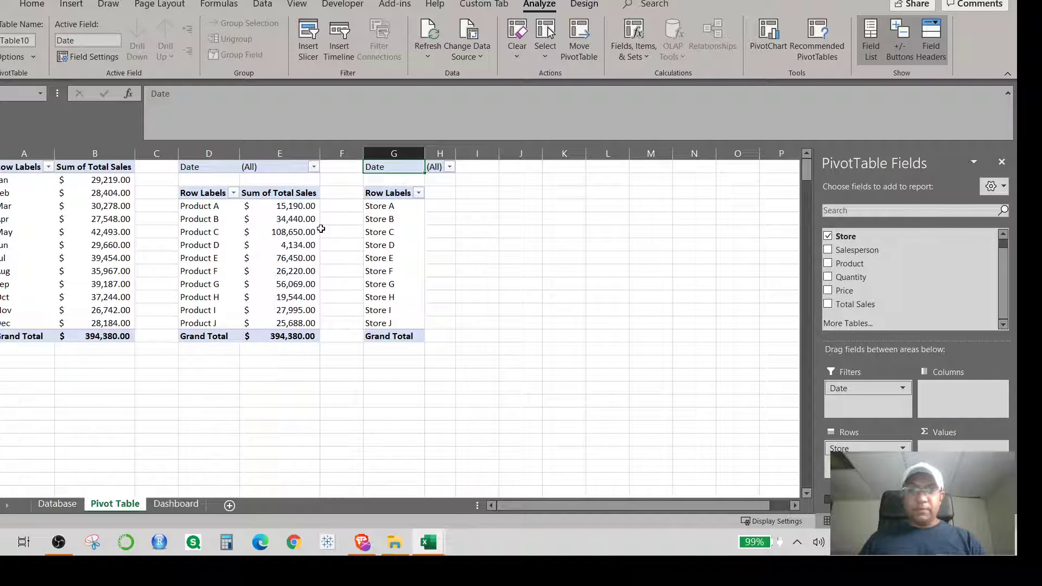
{"action": "left_click_drag", "start_coordinate": [854, 303], "coordinate": [971, 449]}
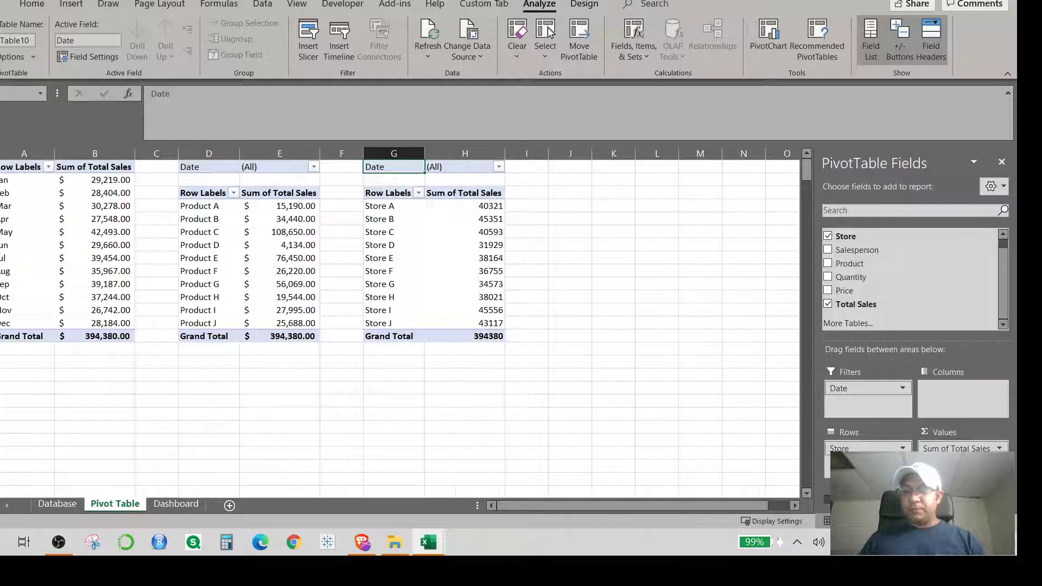
Format the store PivotTable's summed sales values as Accounting with two decimal places and the $ symbol
{"action": "right_click", "coordinate": [462, 248]}
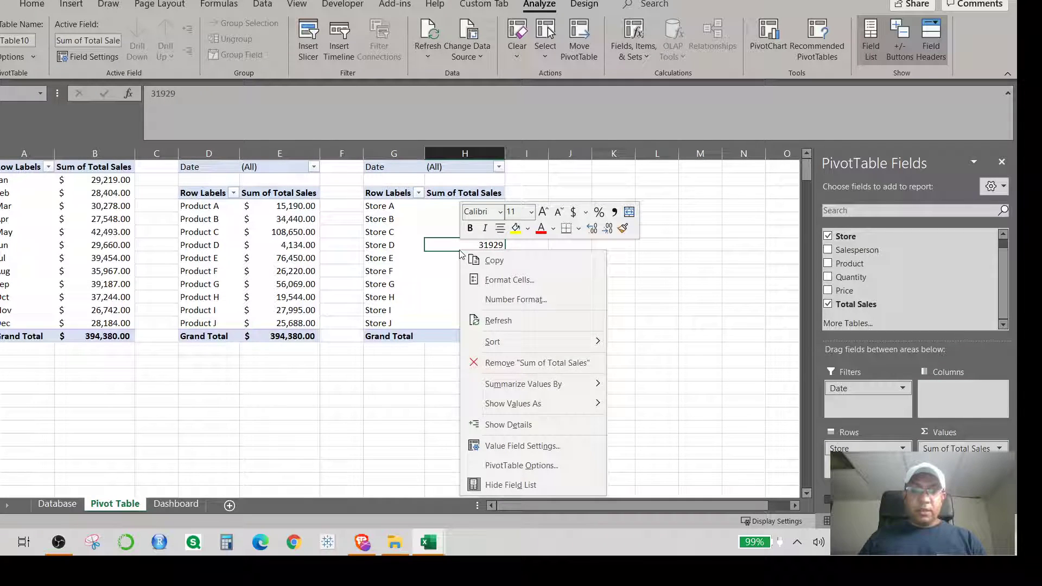
{"action": "left_click", "coordinate": [529, 446]}
{"action": "left_click", "coordinate": [434, 510]}
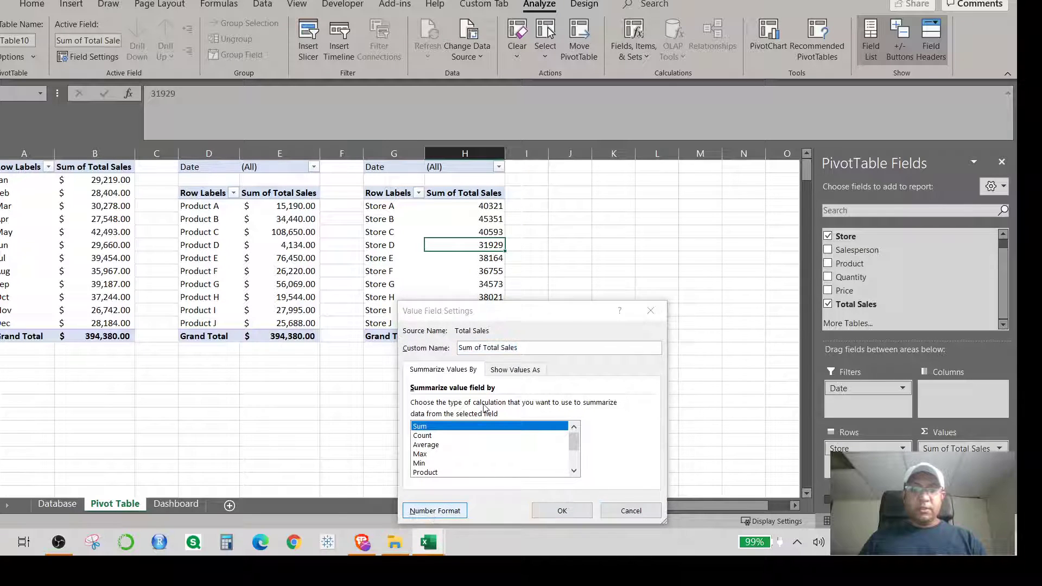
{"action": "left_click", "coordinate": [388, 275]}
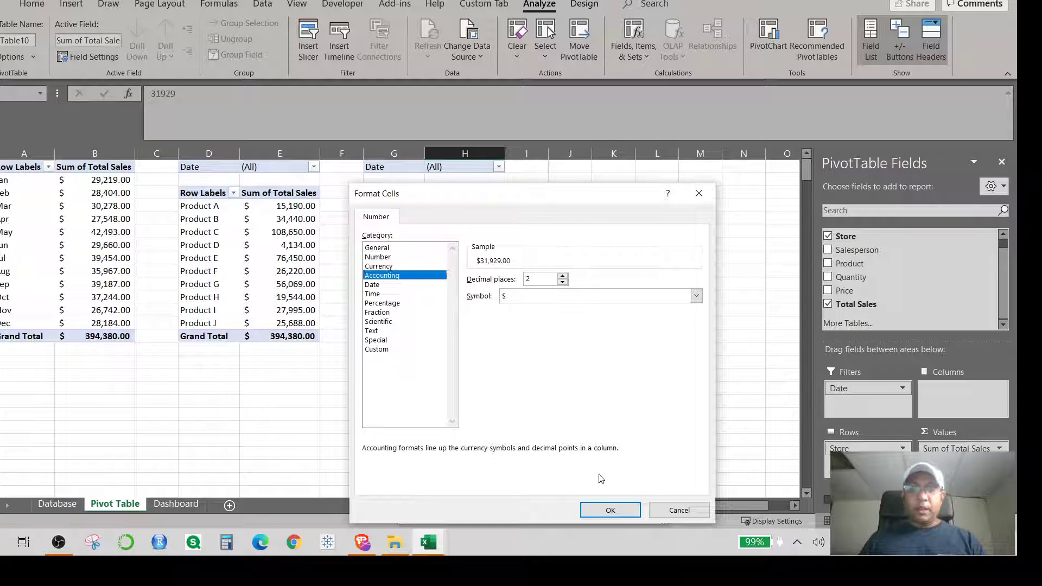
{"action": "left_click", "coordinate": [603, 510]}
{"action": "left_click", "coordinate": [562, 511]}
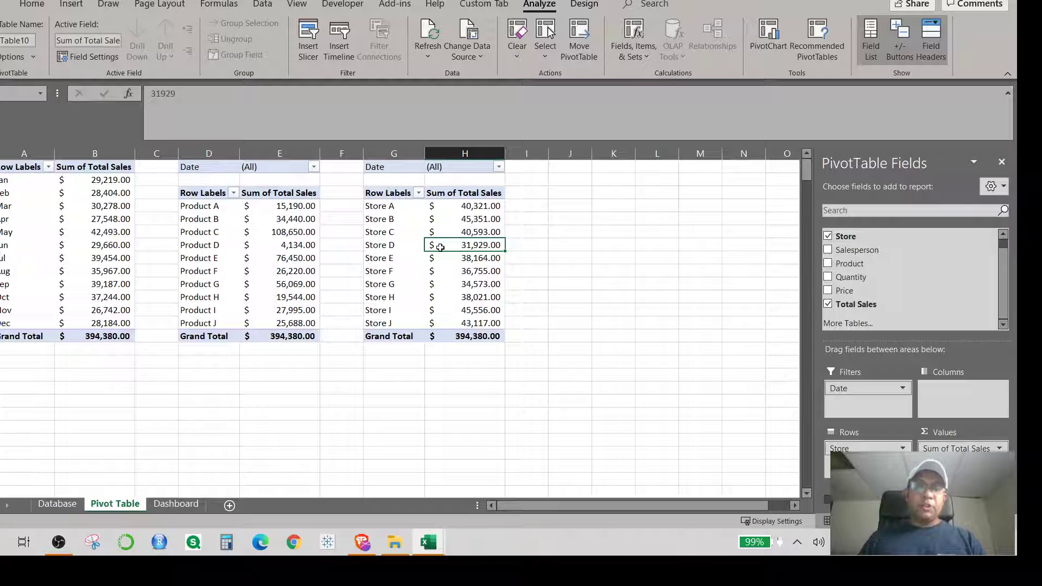
Insert a Clustered Bar PivotChart of total sales from the store PivotTable
{"action": "left_click", "coordinate": [779, 56]}
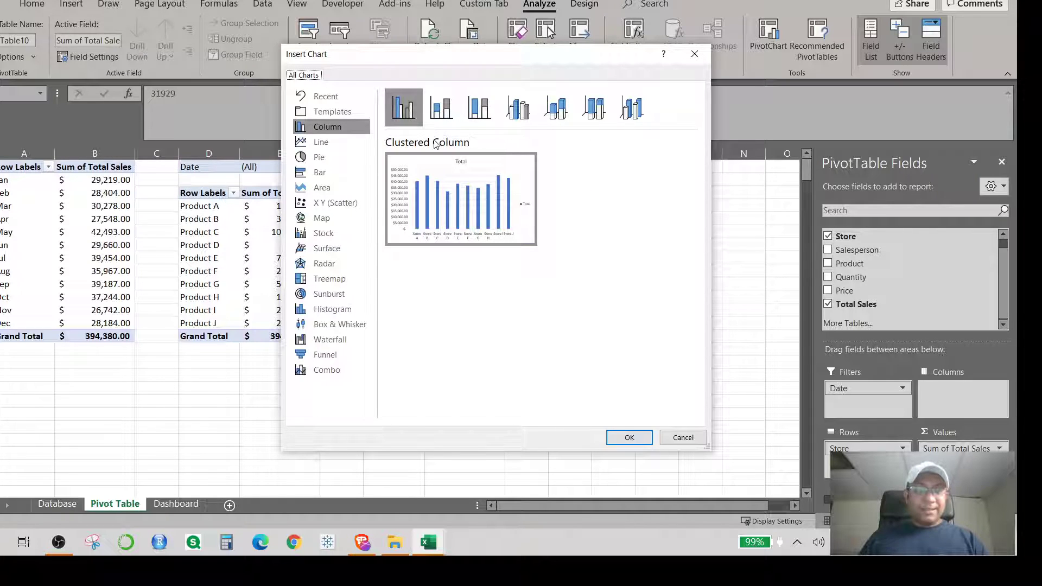
{"action": "left_click", "coordinate": [321, 172]}
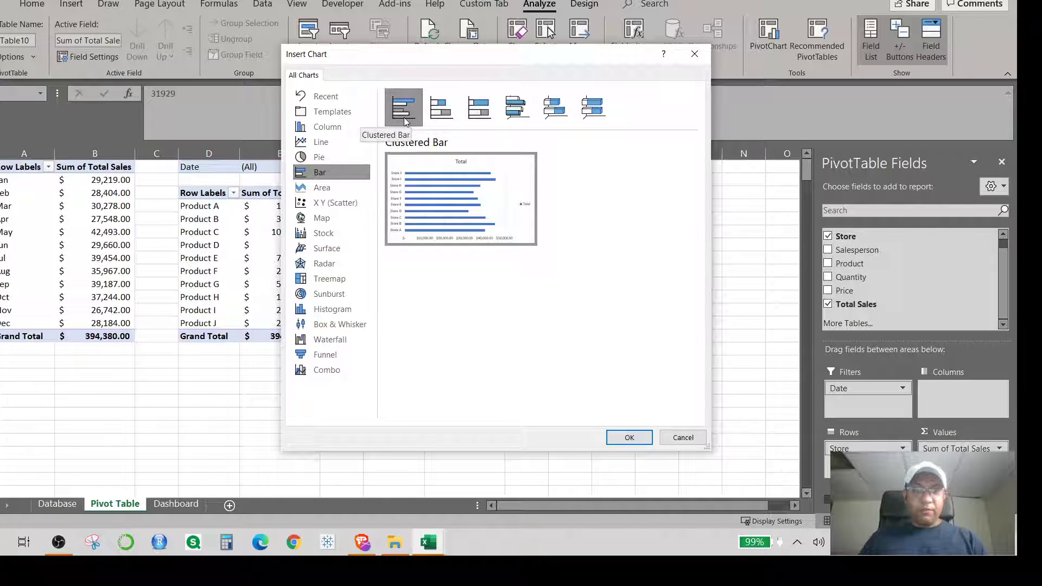
{"action": "left_click", "coordinate": [628, 437]}
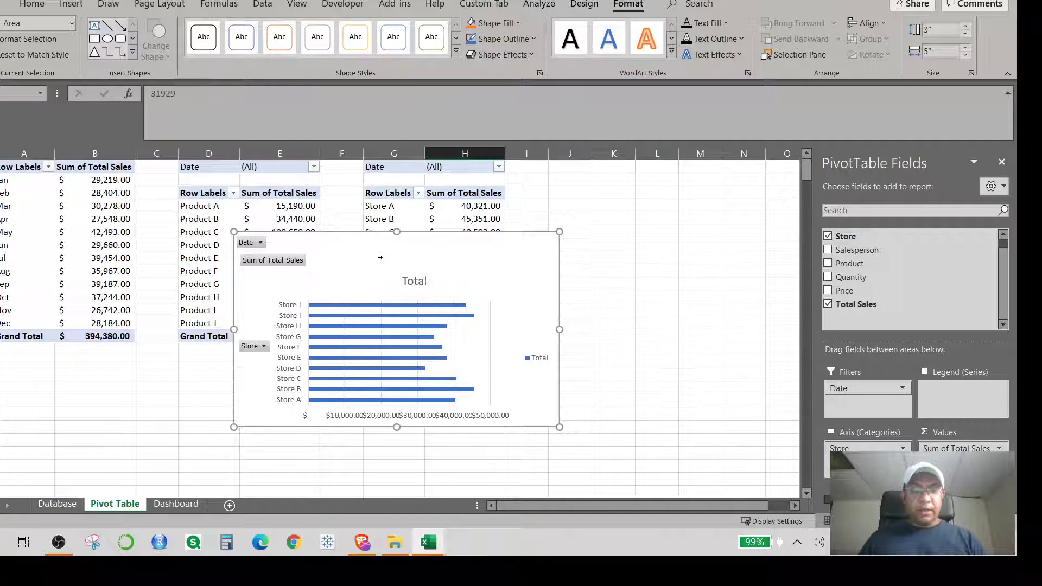
Try to move the store bar chart from the Pivot Table sheet to the Dashboard, below the monthly sales chart
{"action": "key", "text": "ctrl+x"}
{"action": "left_click", "coordinate": [178, 504]}
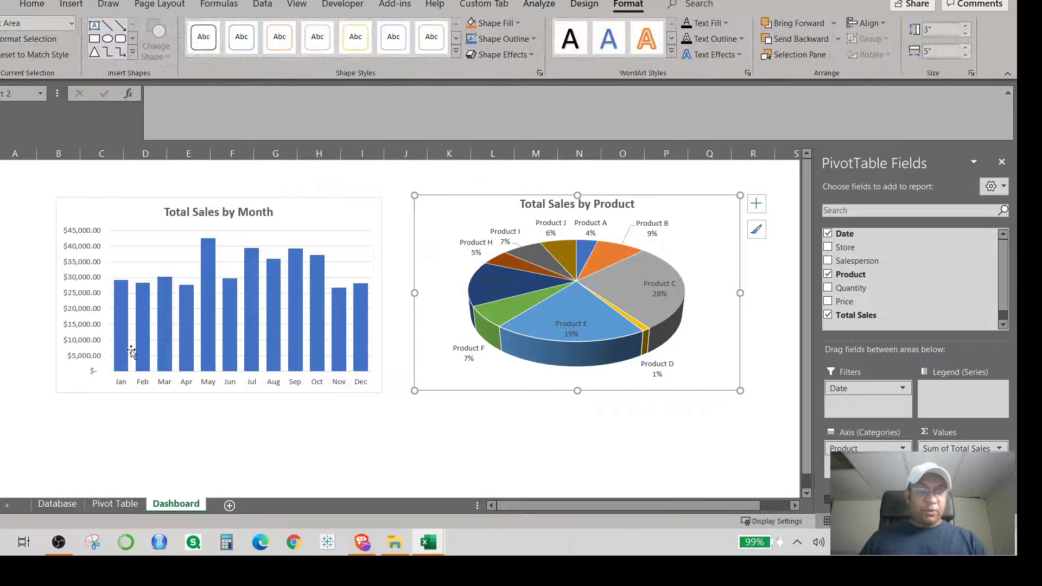
{"action": "scroll", "coordinate": [151, 363], "scroll_direction": "down", "scroll_amount": 2}
{"action": "left_click", "coordinate": [128, 338]}
{"action": "left_click", "coordinate": [58, 334]}
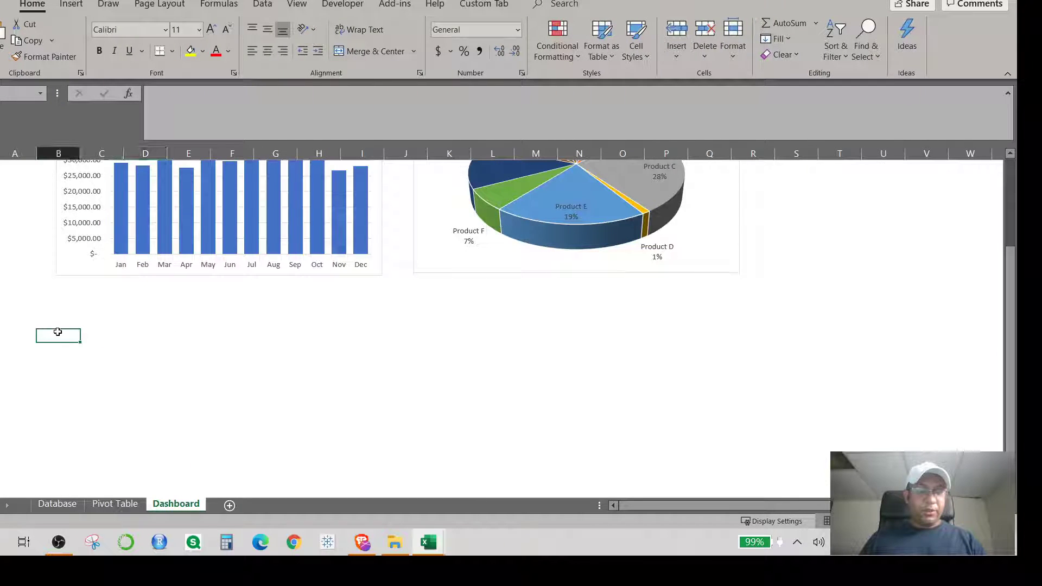
{"action": "key", "text": "ctrl+v"}
{"action": "left_click_drag", "start_coordinate": [190, 360], "coordinate": [213, 338]}
{"action": "scroll", "coordinate": [230, 302], "scroll_direction": "up", "scroll_amount": 3}
{"action": "scroll", "coordinate": [230, 302], "scroll_direction": "down", "scroll_amount": 7}
{"action": "scroll", "coordinate": [244, 315], "scroll_direction": "up", "scroll_amount": 3}
{"action": "scroll", "coordinate": [249, 318], "scroll_direction": "down", "scroll_amount": 3}
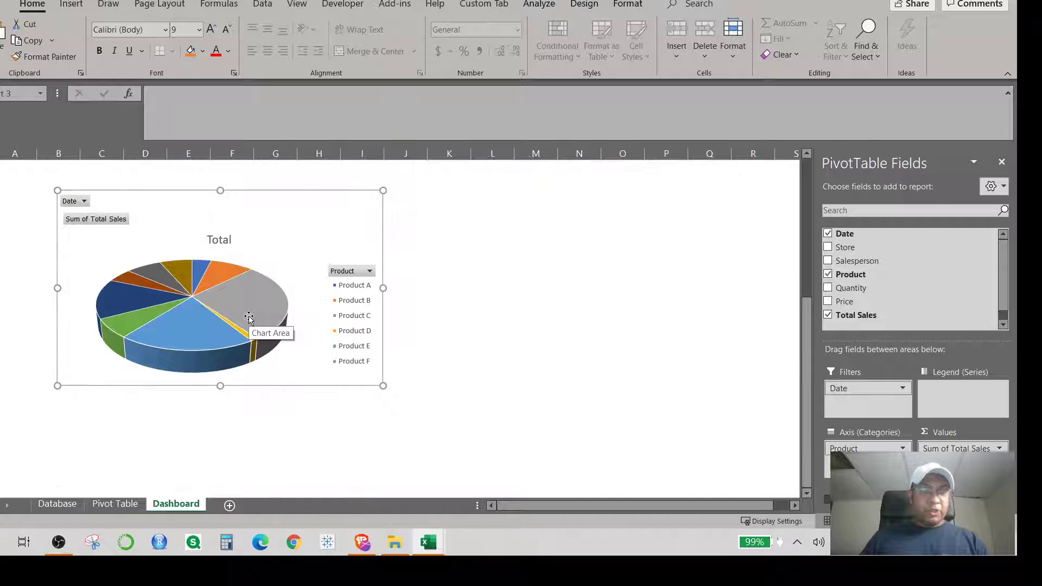
{"action": "scroll", "coordinate": [249, 325], "scroll_direction": "up", "scroll_amount": 2}
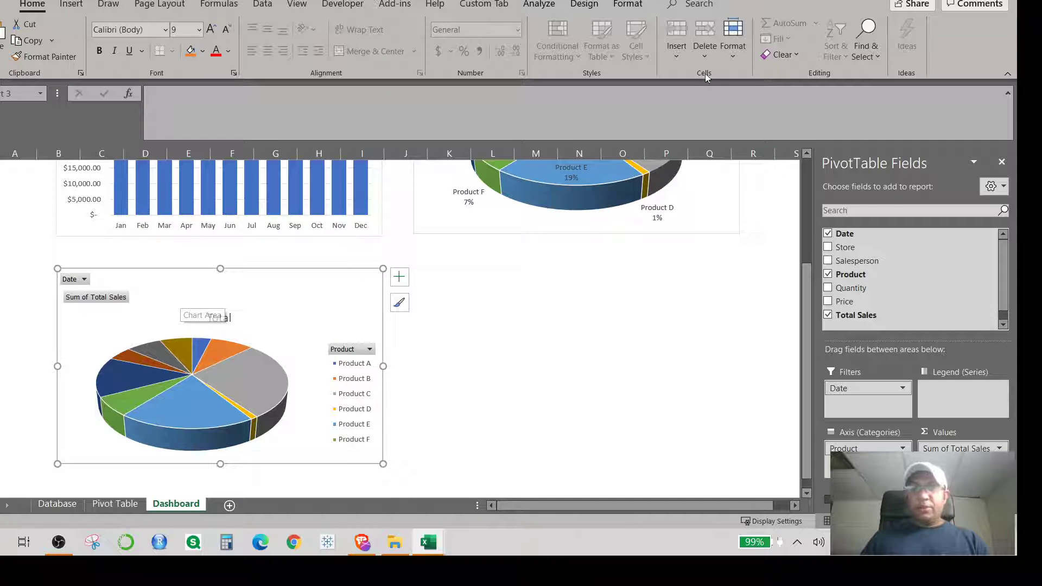
Hide the field buttons on the duplicate pie chart below the monthly chart, and remove that chart from the Dashboard sheet
{"action": "left_click", "coordinate": [539, 4]}
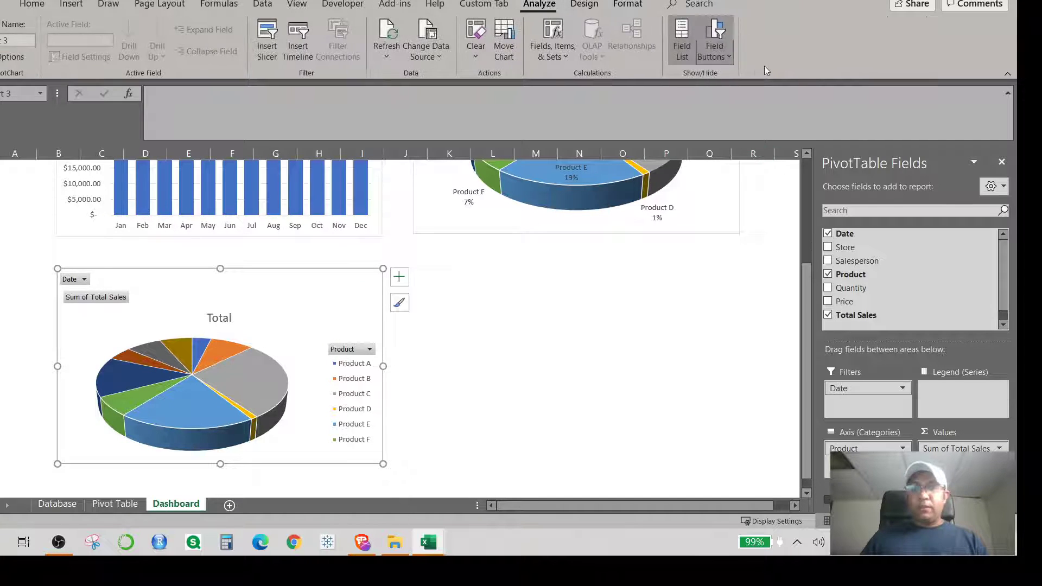
{"action": "left_click", "coordinate": [717, 33]}
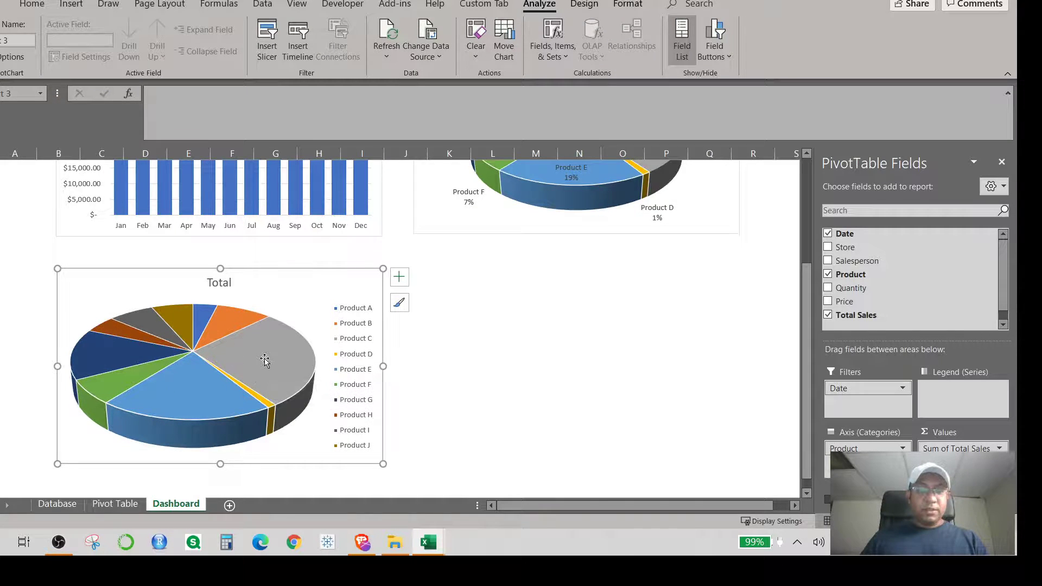
{"action": "mouse_move", "coordinate": [266, 359]}
{"action": "scroll", "coordinate": [265, 360], "scroll_direction": "up", "scroll_amount": 2}
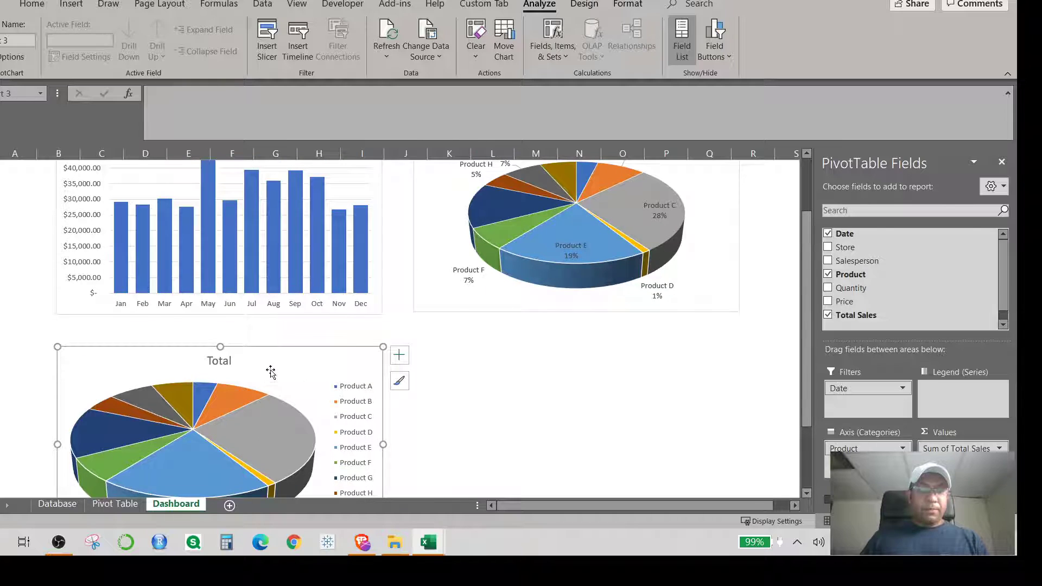
{"action": "scroll", "coordinate": [252, 342], "scroll_direction": "down", "scroll_amount": 2}
{"action": "left_click", "coordinate": [270, 371]}
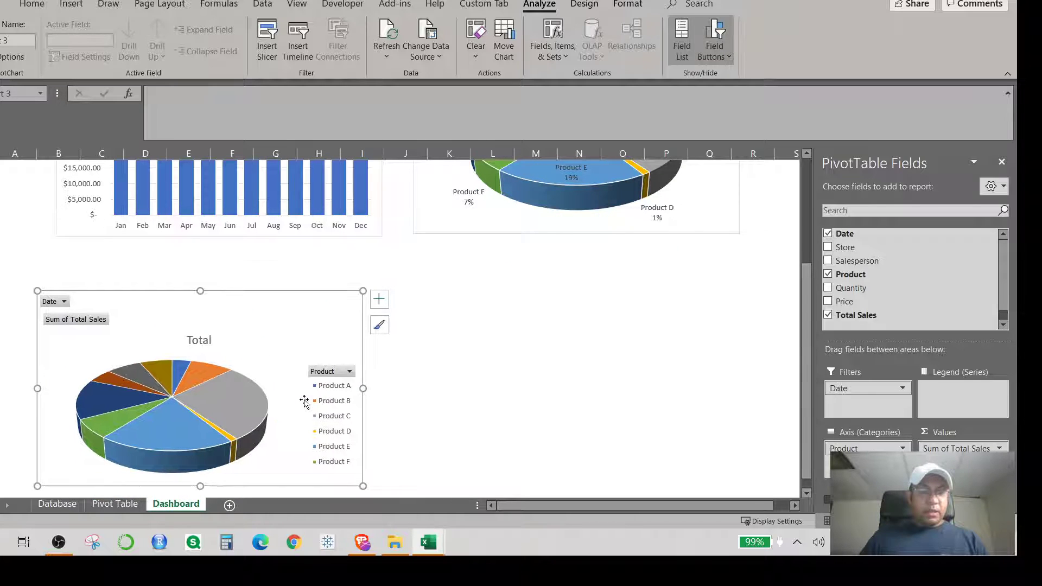
{"action": "key", "text": "Delete"}
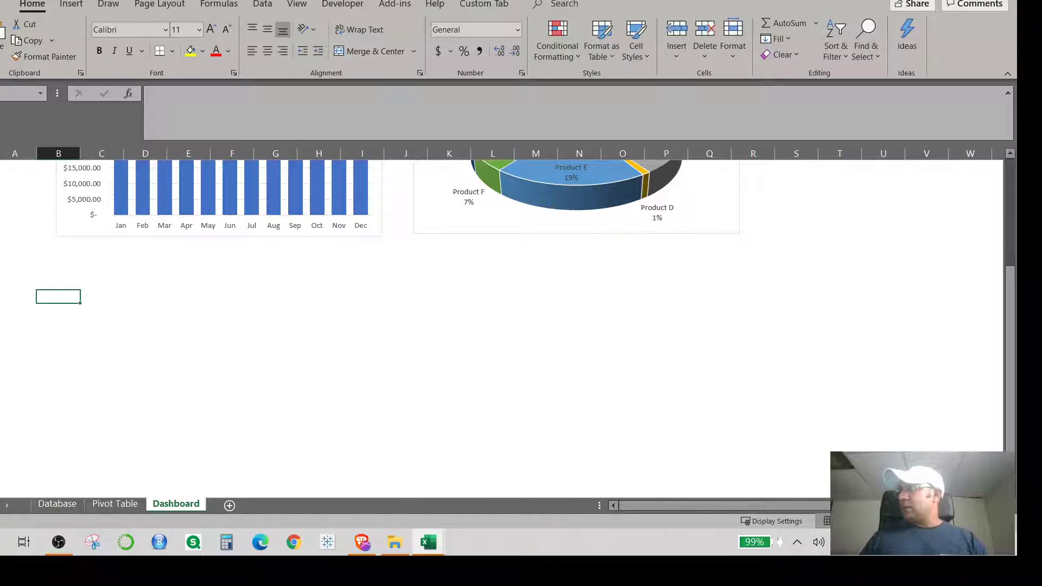
Try again to cut the store bar chart from the Pivot Table sheet and paste it at column B of the Dashboard
{"action": "key", "text": "ctrl+Page_Up"}
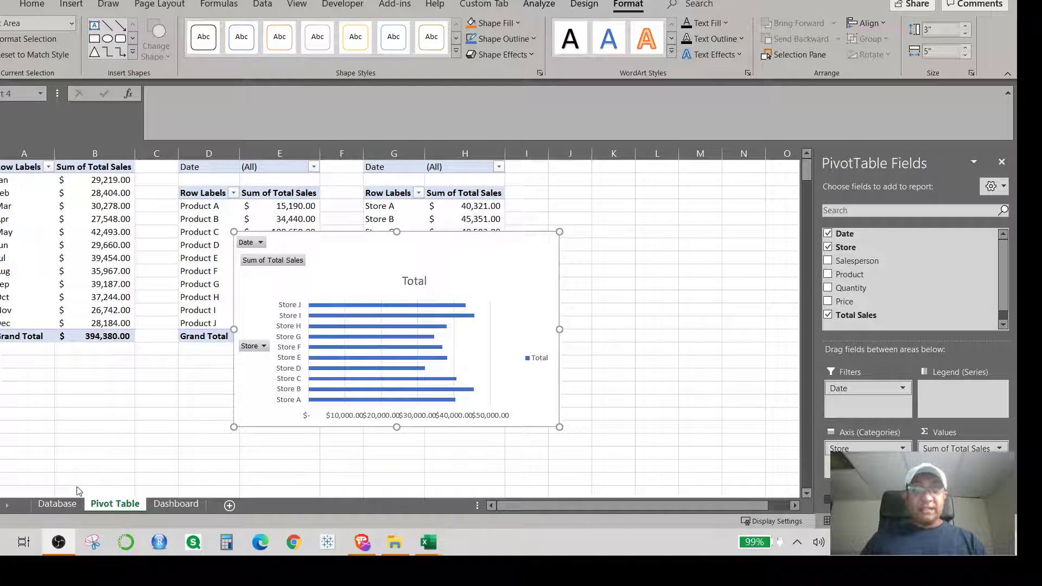
{"action": "left_click", "coordinate": [175, 504]}
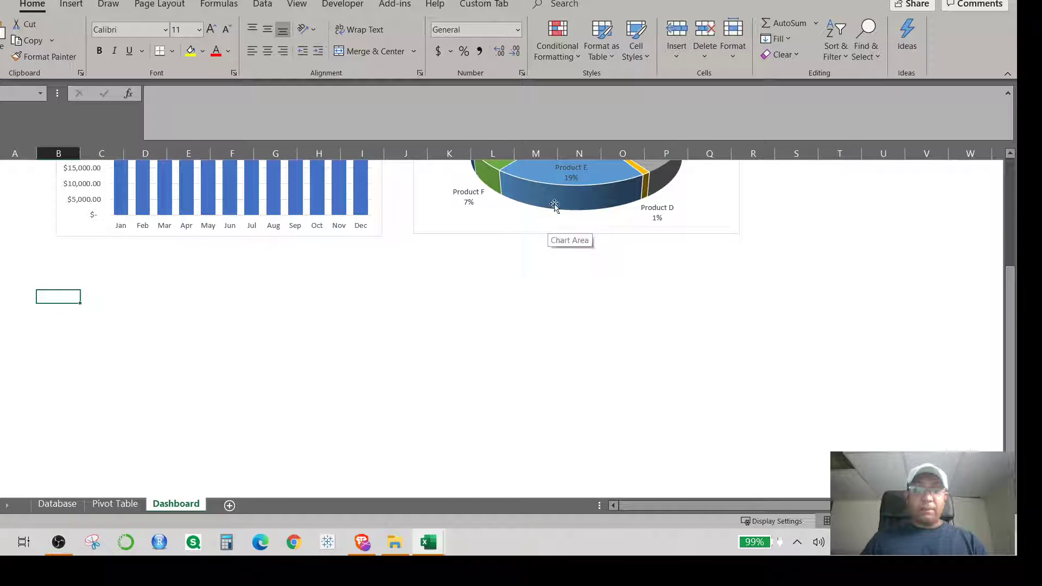
{"action": "left_click", "coordinate": [126, 505]}
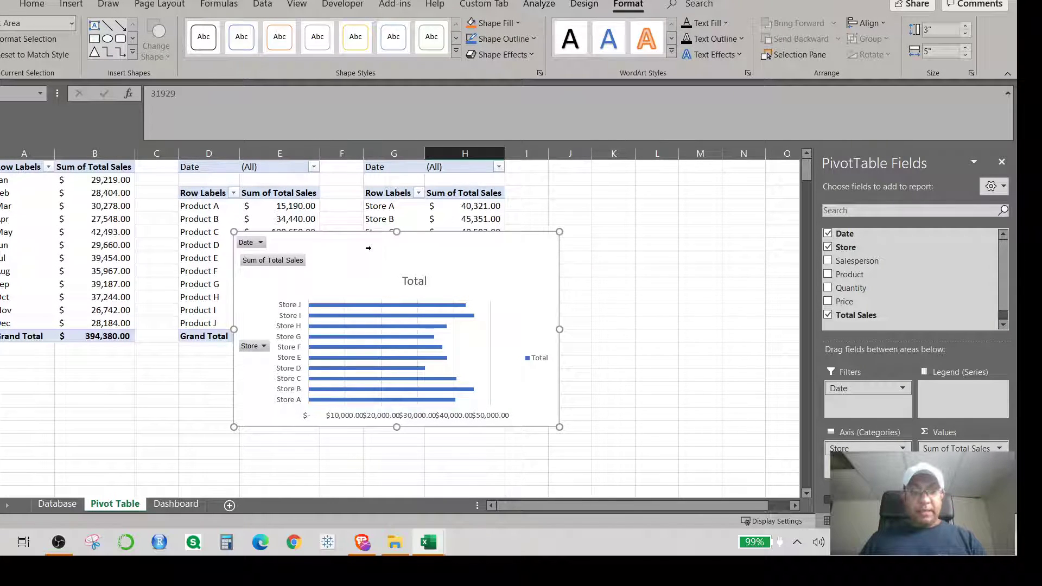
{"action": "key", "text": "ctrl+x"}
{"action": "left_click", "coordinate": [161, 508]}
{"action": "key", "text": "ctrl+x"}
{"action": "left_click", "coordinate": [229, 389]}
{"action": "left_click", "coordinate": [74, 294]}
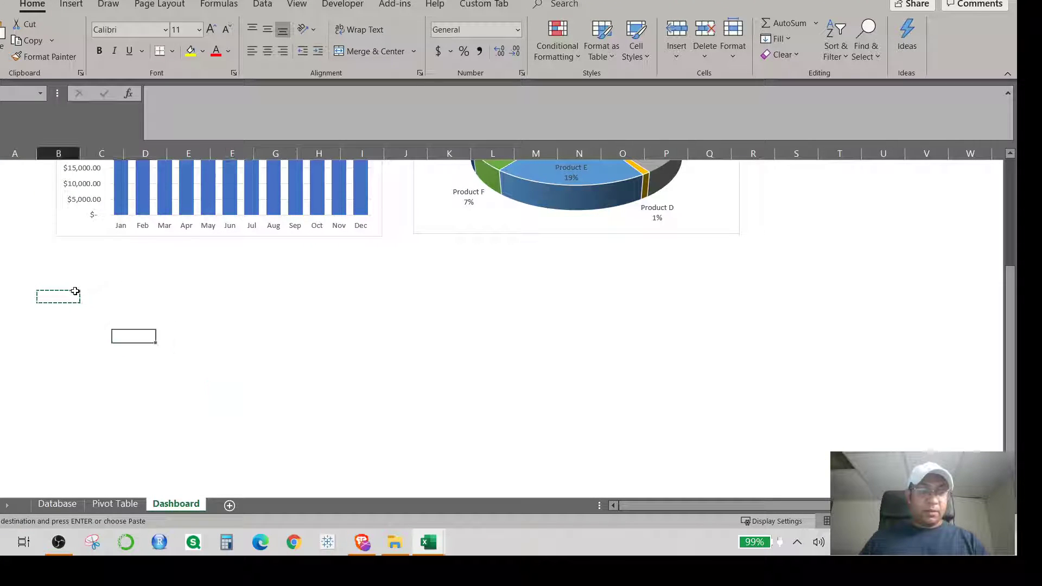
{"action": "key", "text": "ctrl+v"}
Create a new Clustered Bar PivotChart from the store PivotTable on the Pivot Table sheet
{"action": "left_click", "coordinate": [137, 503]}
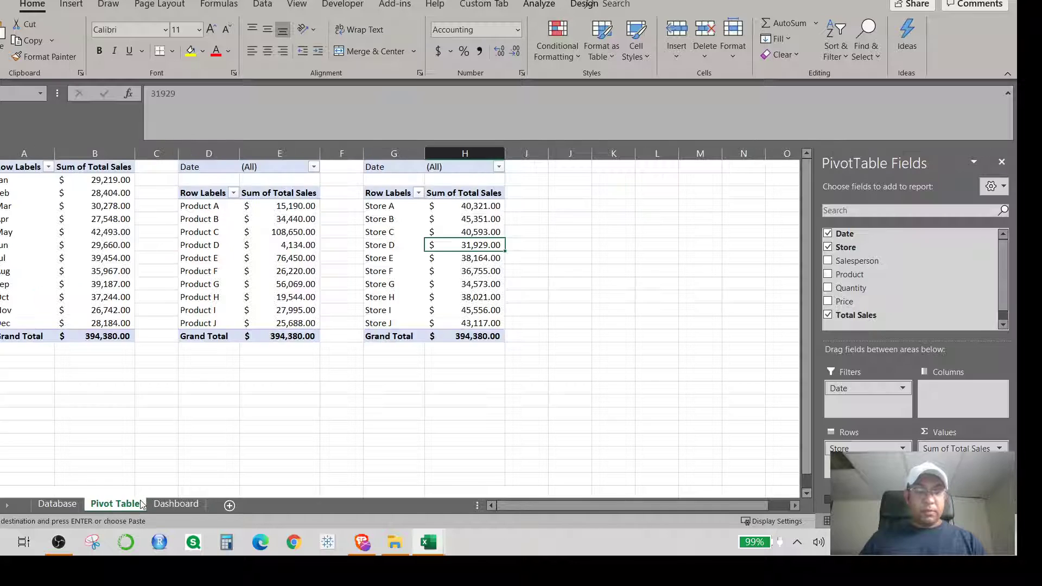
{"action": "left_click", "coordinate": [466, 227]}
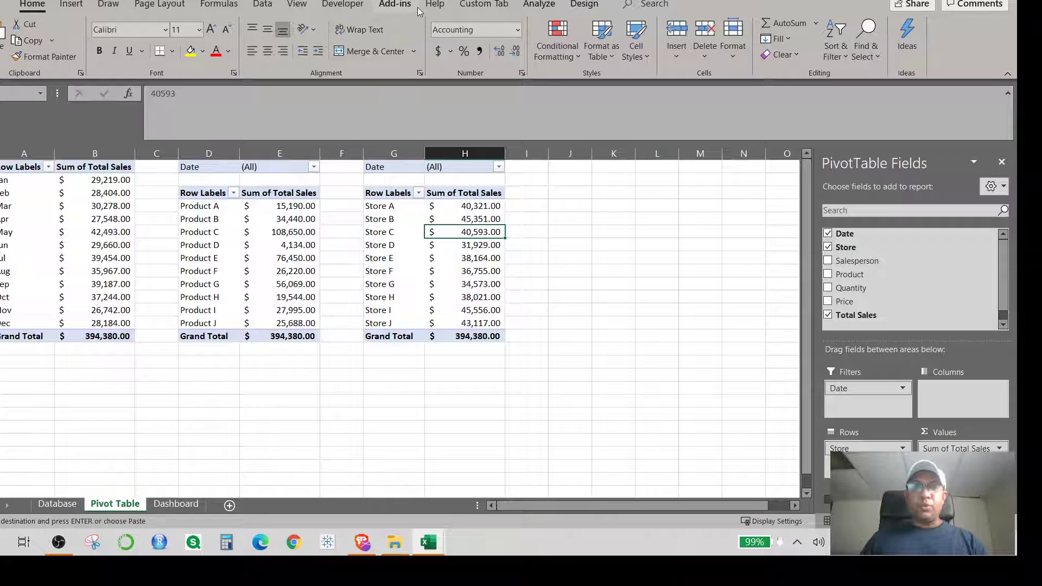
{"action": "left_click", "coordinate": [538, 5]}
{"action": "left_click", "coordinate": [770, 43]}
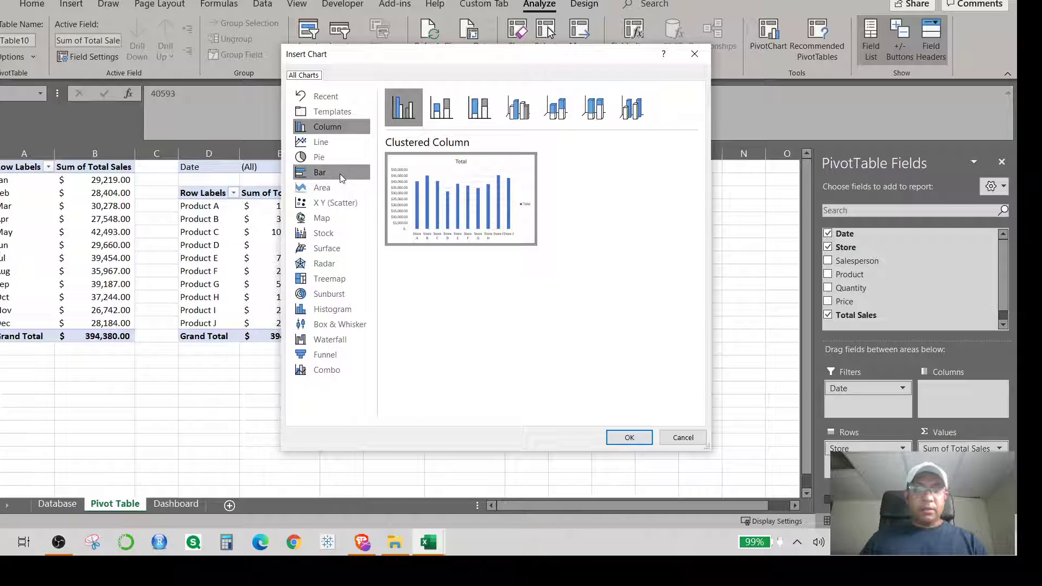
{"action": "left_click", "coordinate": [323, 172]}
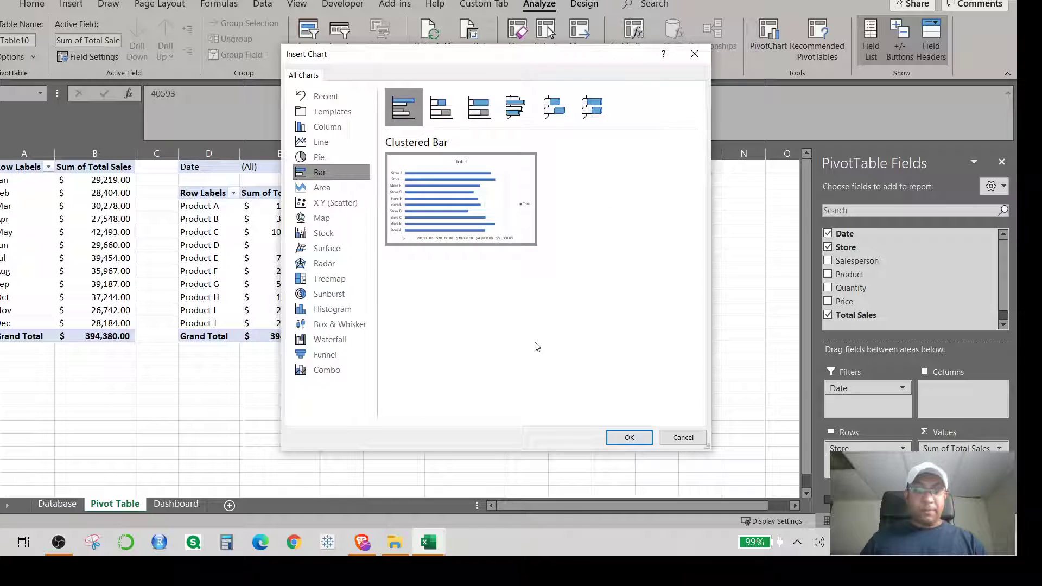
{"action": "left_click", "coordinate": [412, 114]}
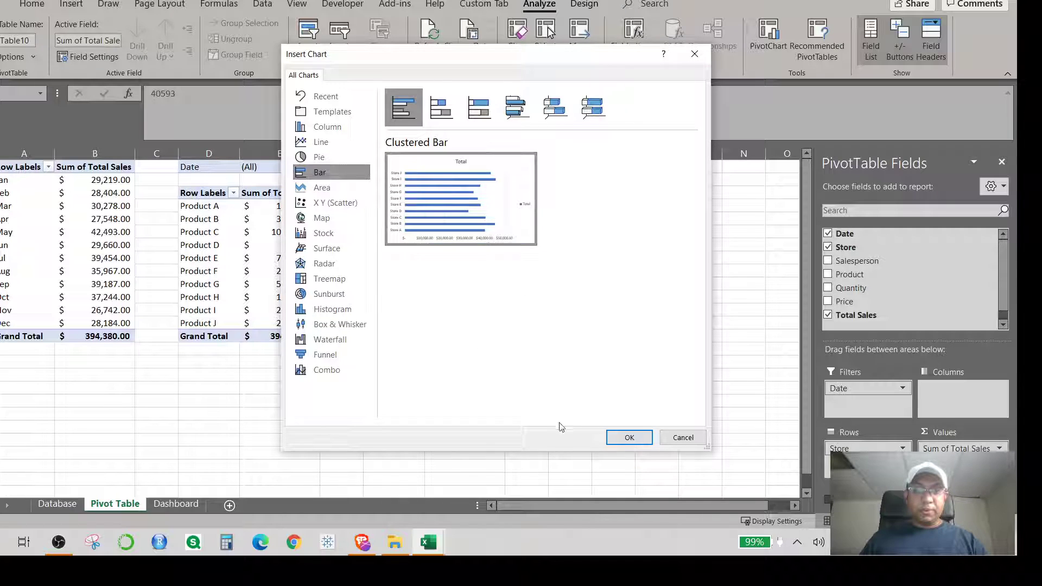
{"action": "left_click", "coordinate": [629, 437]}
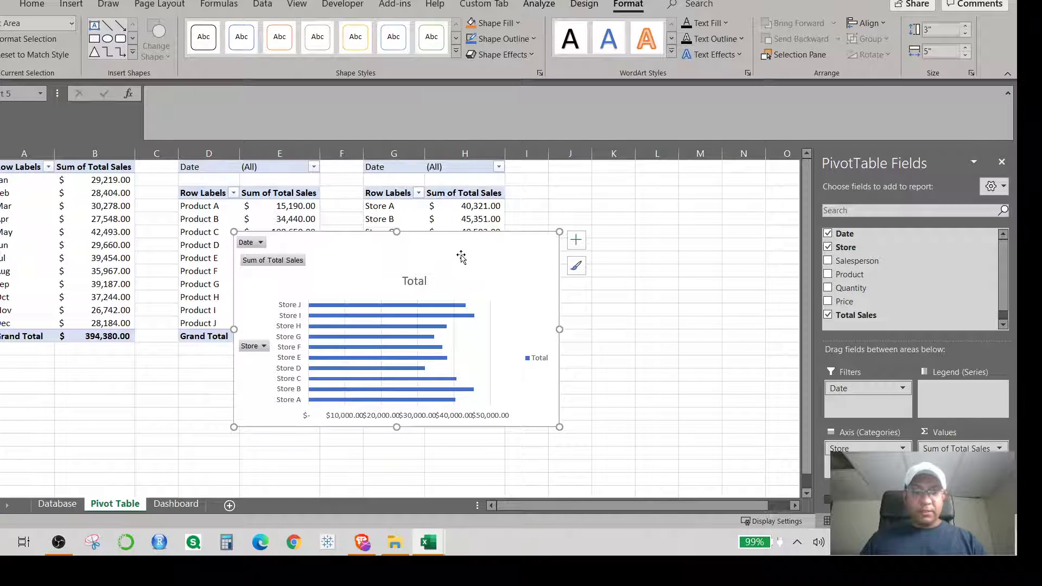
Move the store bar chart to the Dashboard sheet below the monthly sales chart and hide all its field buttons
{"action": "key", "text": "ctrl+x"}
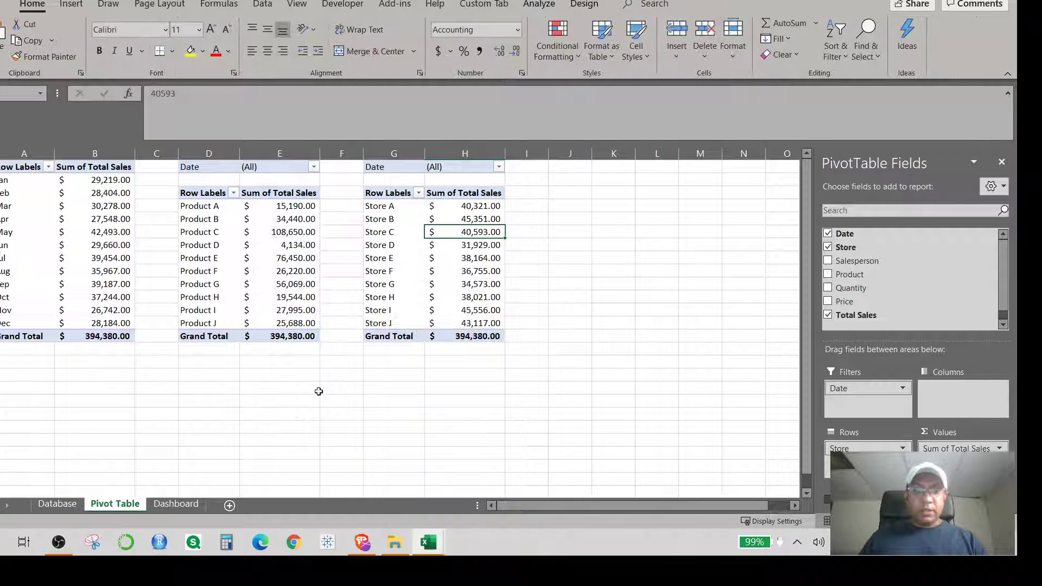
{"action": "left_click", "coordinate": [175, 504]}
{"action": "left_click", "coordinate": [73, 285]}
{"action": "key", "text": "ctrl+v"}
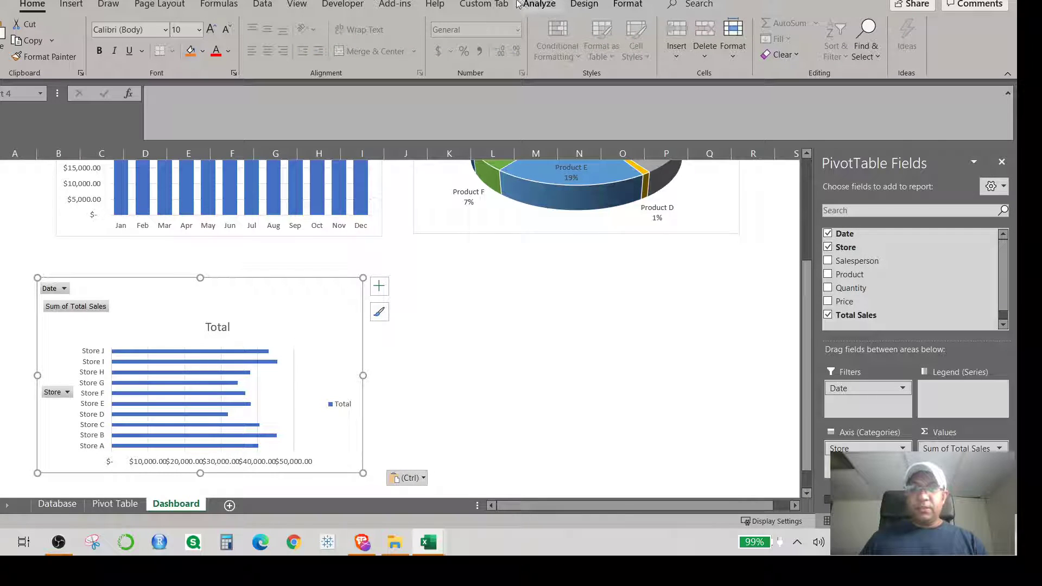
{"action": "left_click", "coordinate": [539, 5]}
{"action": "left_click", "coordinate": [720, 34]}
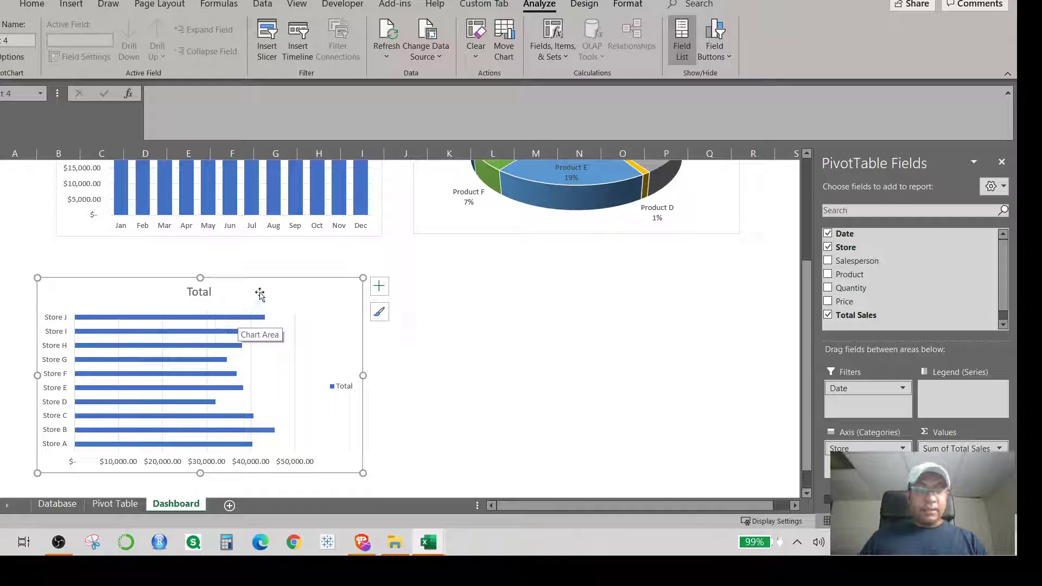
Delete the store bar chart's legend and align the chart beneath the monthly sales chart
{"action": "left_click", "coordinate": [182, 318]}
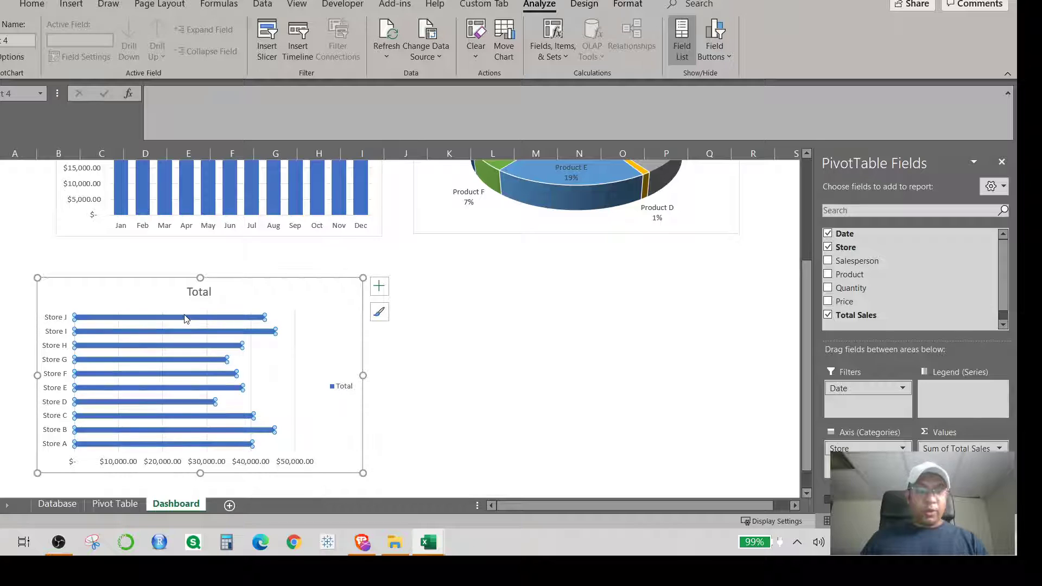
{"action": "left_click", "coordinate": [341, 386]}
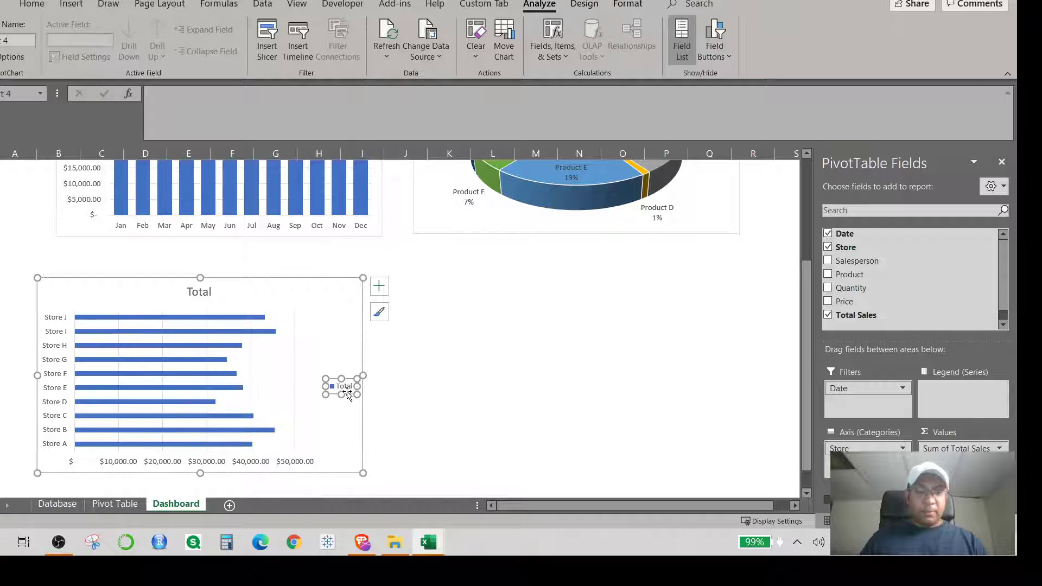
{"action": "key", "text": "Delete"}
{"action": "key", "text": "Delete"}
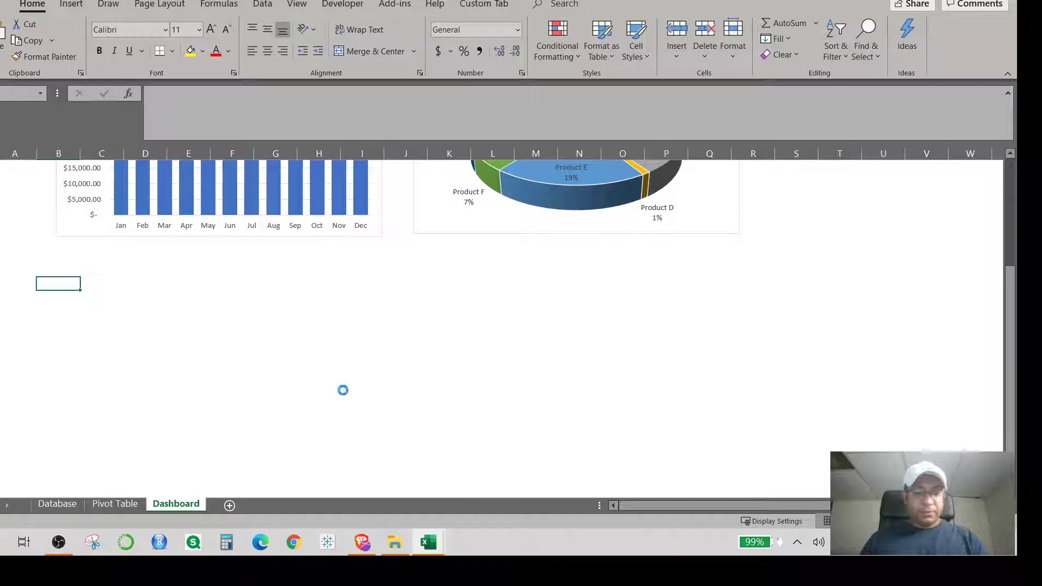
{"action": "key", "text": "ctrl+z"}
{"action": "left_click_drag", "start_coordinate": [251, 300], "coordinate": [273, 293]}
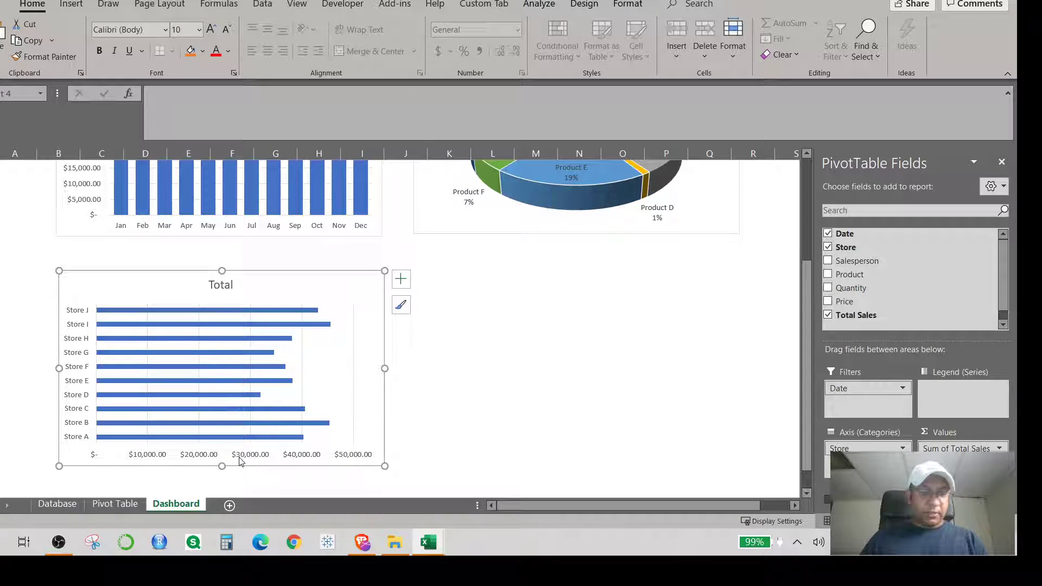
Recolour the store bar chart's series with the orange Monochromatic palette
{"action": "left_click", "coordinate": [243, 326]}
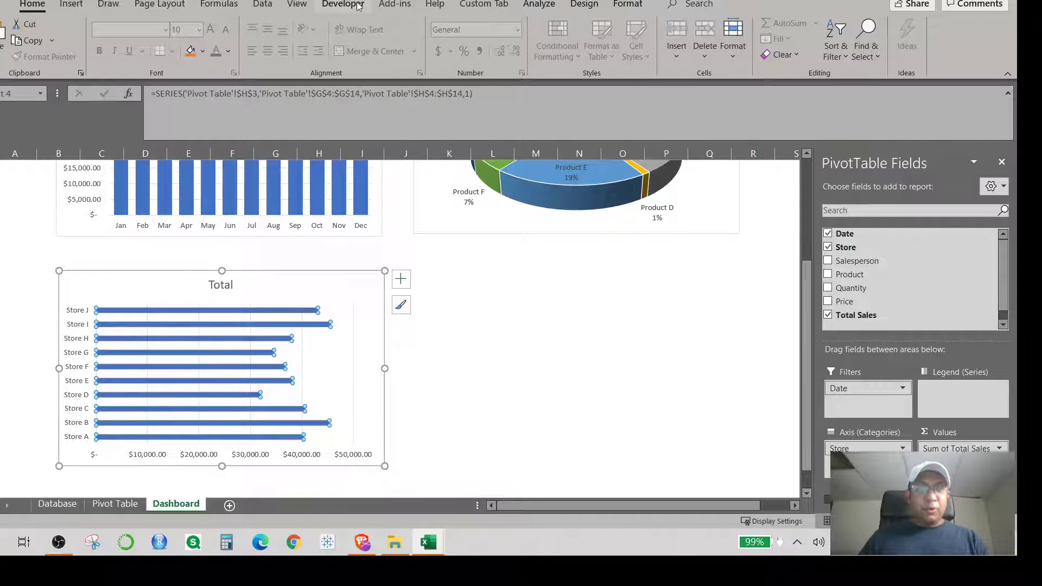
{"action": "left_click", "coordinate": [302, 5]}
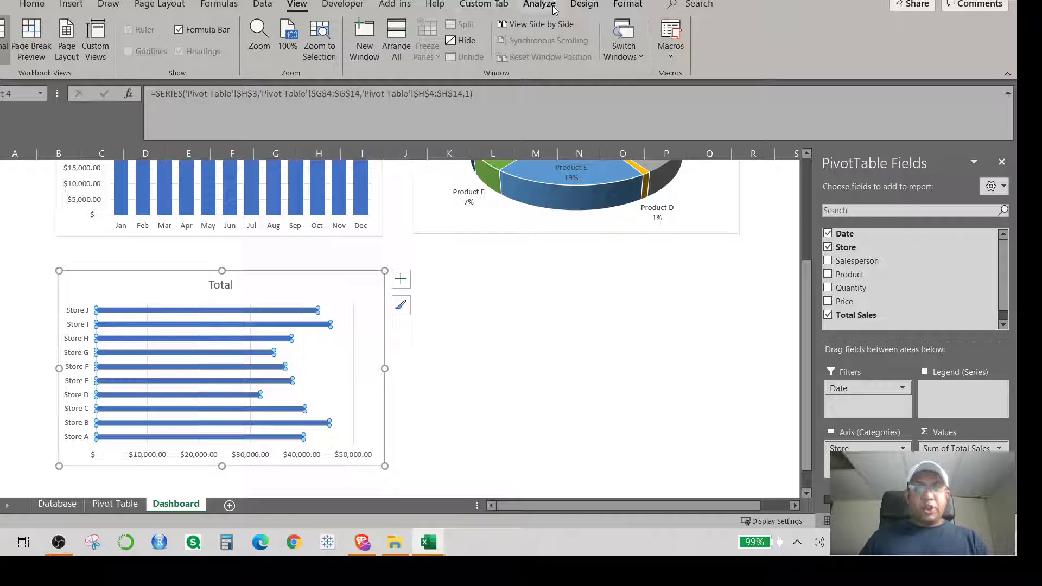
{"action": "left_click", "coordinate": [582, 7]}
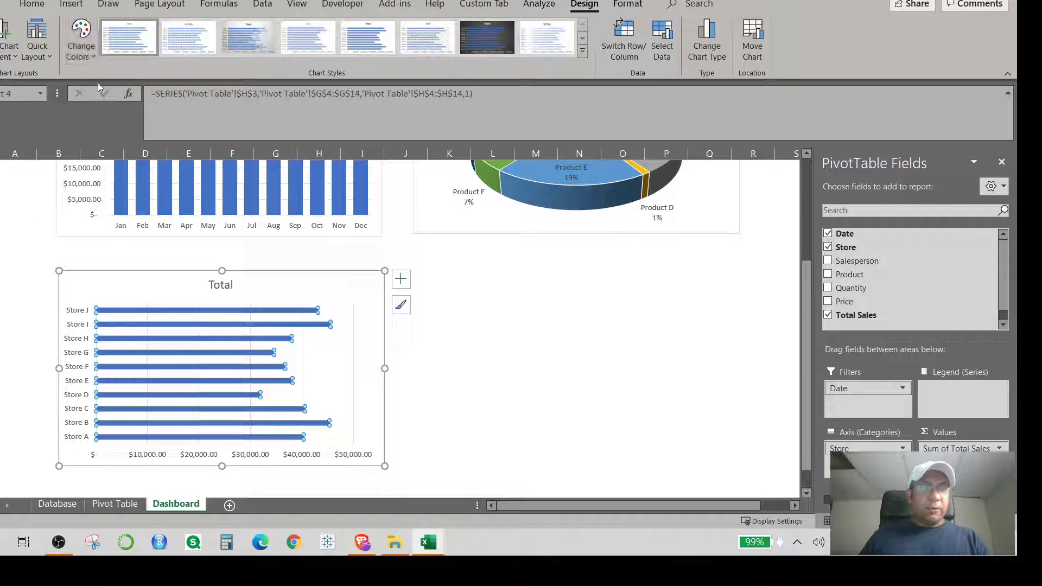
{"action": "left_click", "coordinate": [88, 61]}
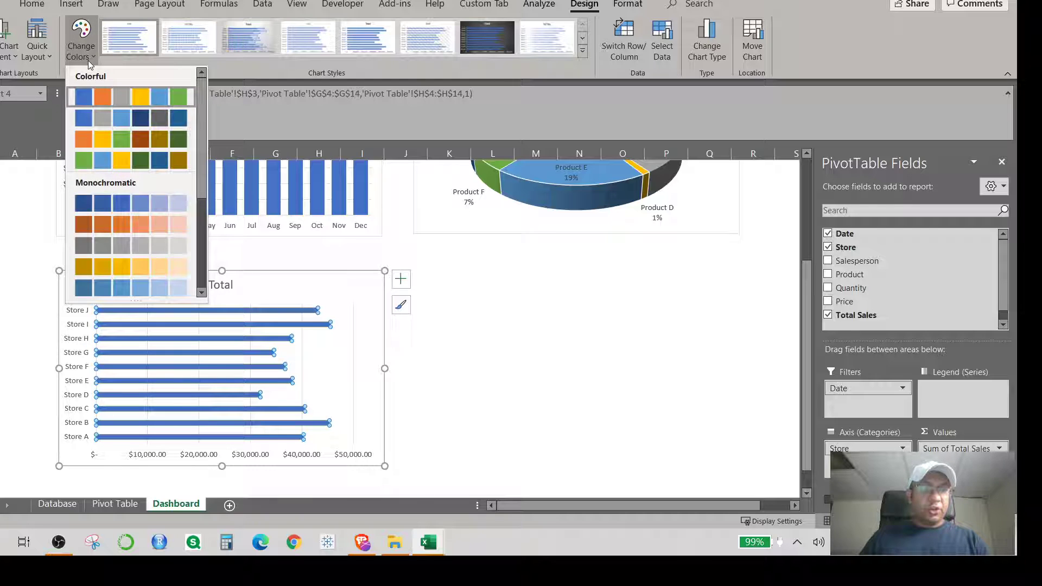
{"action": "left_click", "coordinate": [125, 228]}
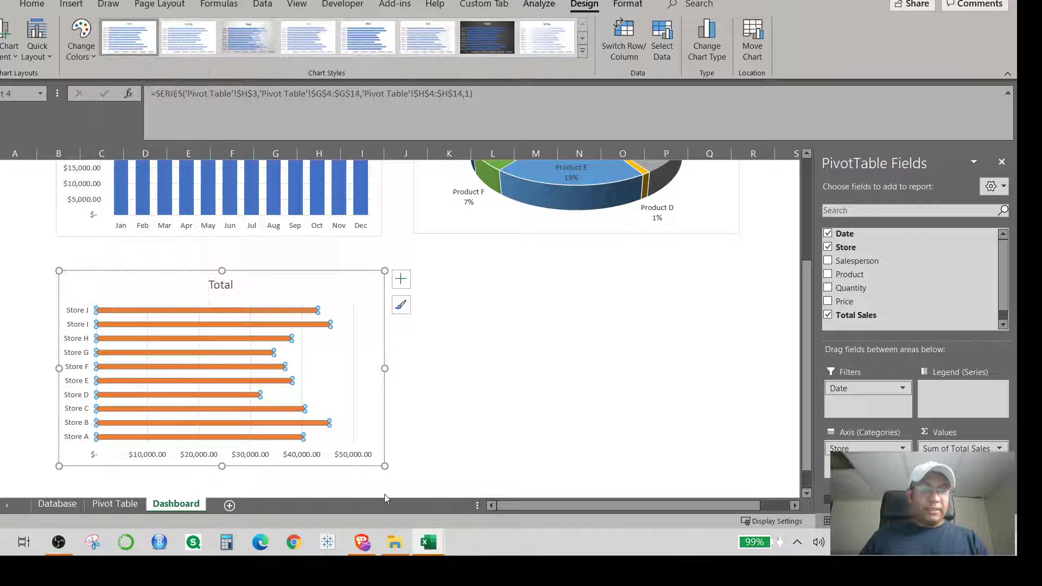
Set the gap width of the store bar chart's series to 50%
{"action": "right_click", "coordinate": [301, 422]}
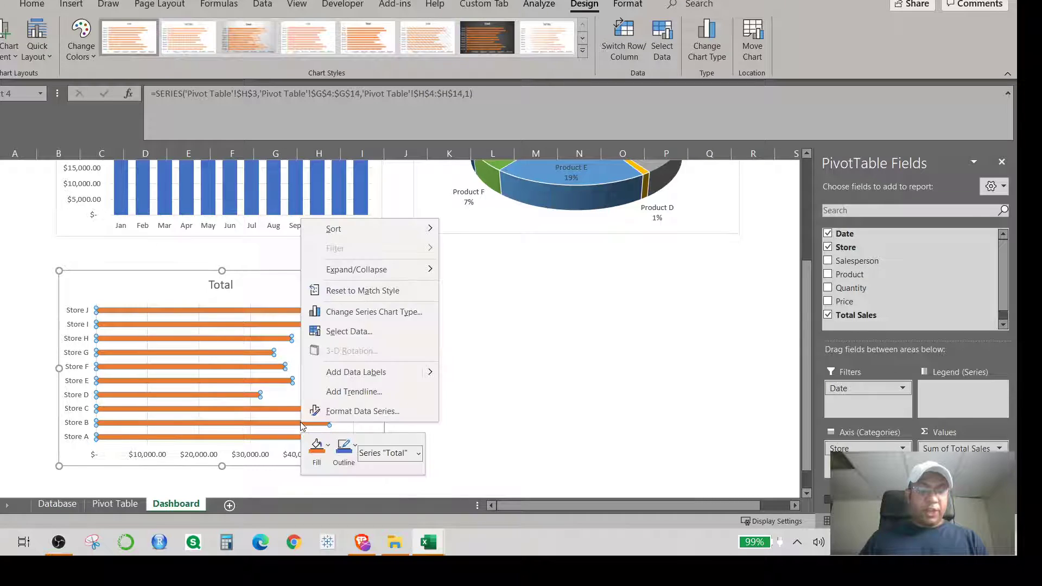
{"action": "left_click", "coordinate": [355, 413]}
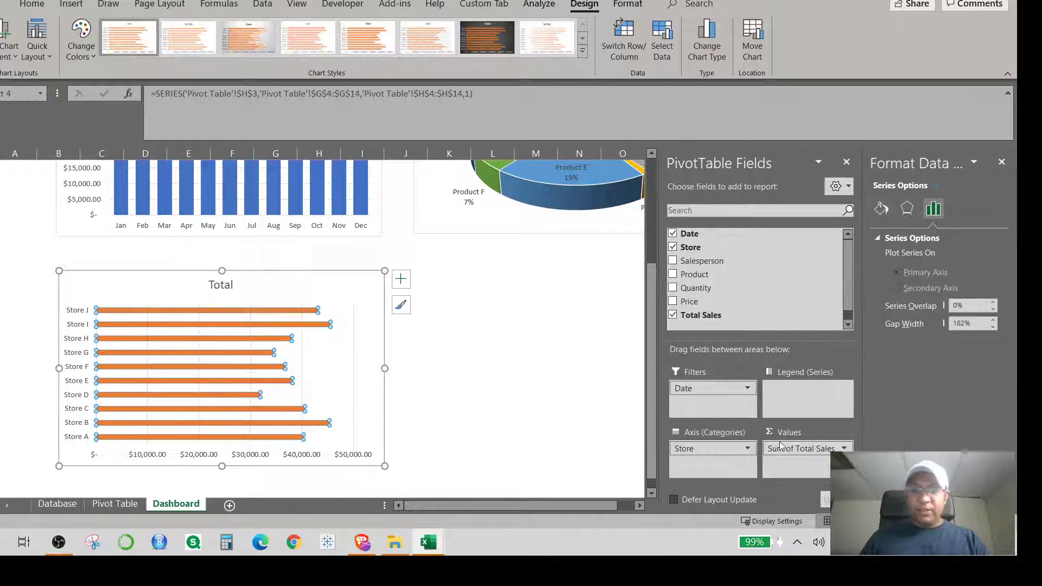
{"action": "left_click", "coordinate": [970, 324]}
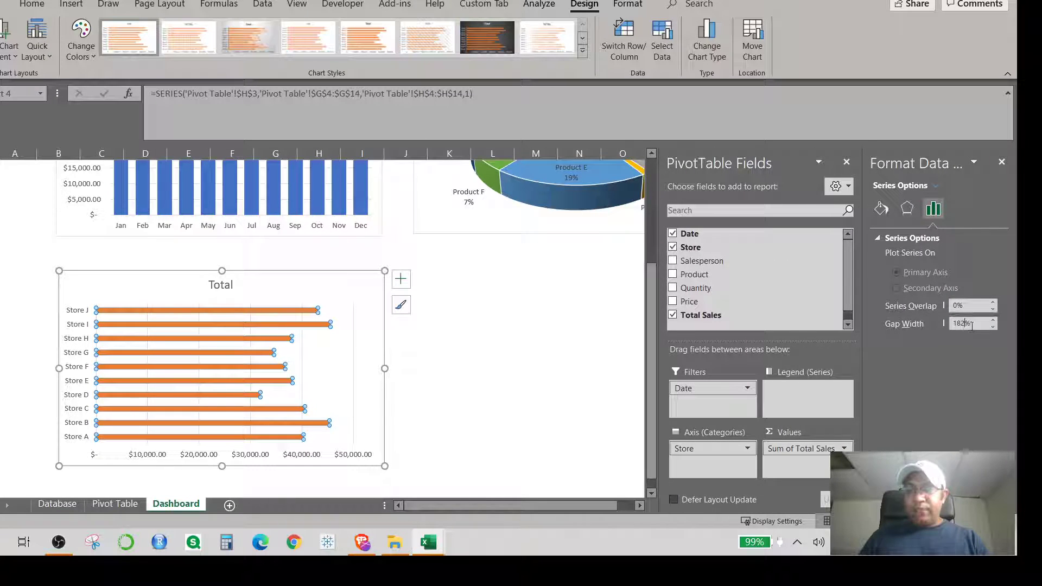
{"action": "double_click", "coordinate": [966, 325]}
{"action": "type", "text": "50"}
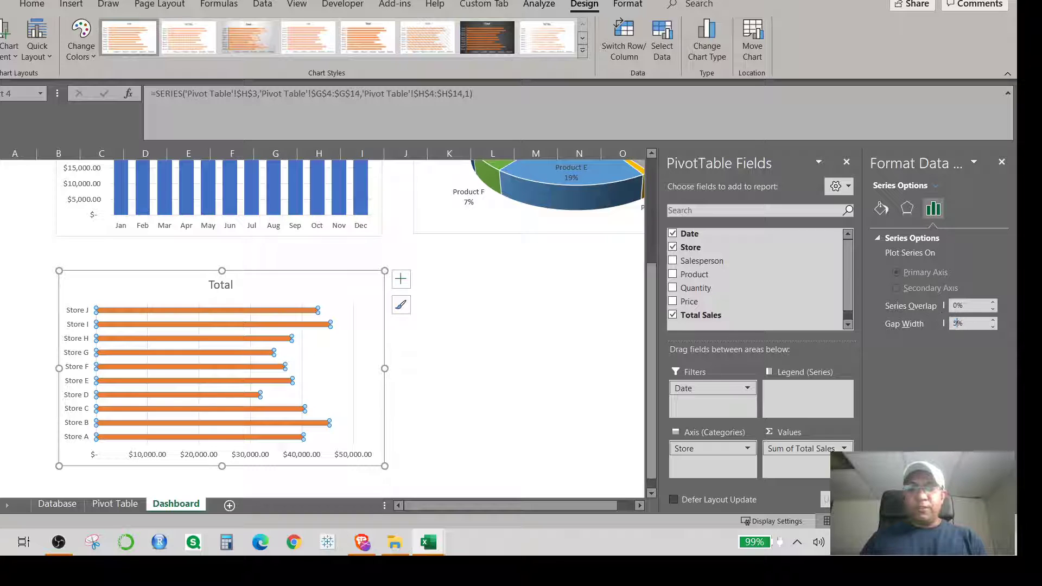
{"action": "key", "text": "Return"}
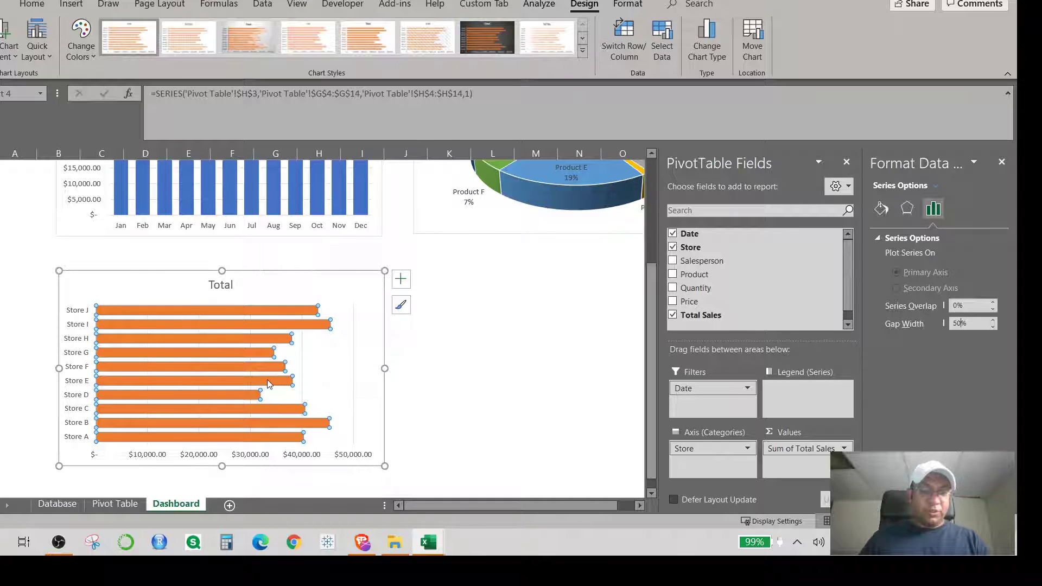
{"action": "left_click", "coordinate": [882, 209]}
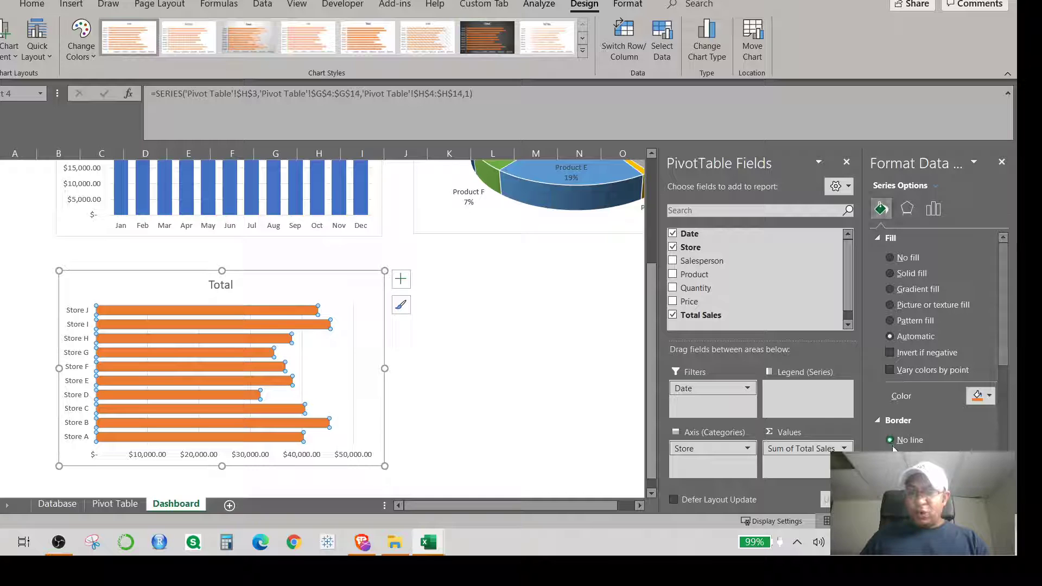
{"action": "left_click", "coordinate": [537, 347]}
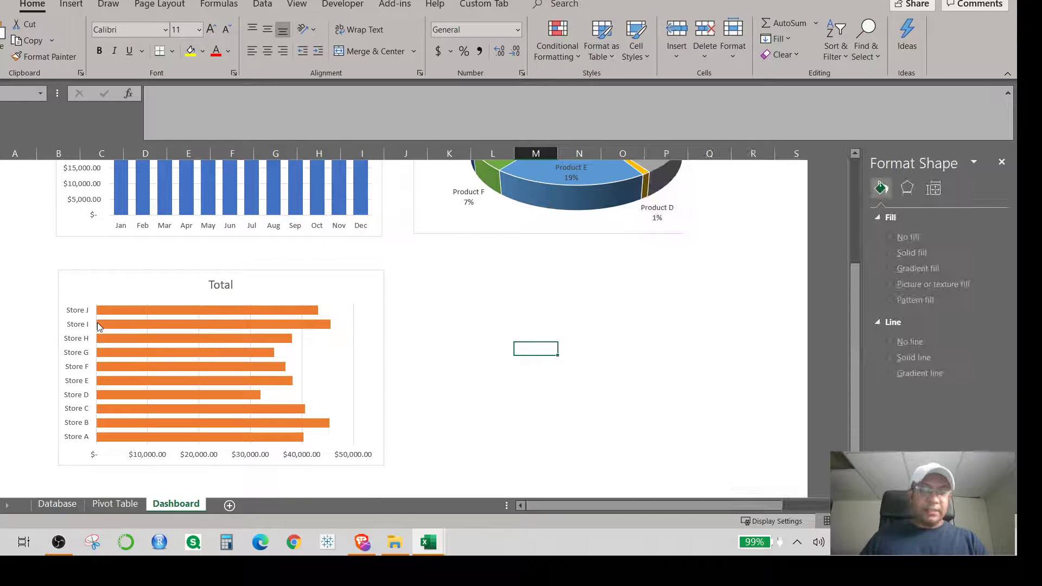
Create a PivotTable from Dataset1 at cell A17 of the Pivot Table sheet, below the monthly PivotTable
{"action": "scroll", "coordinate": [296, 352], "scroll_direction": "up", "scroll_amount": 3}
{"action": "scroll", "coordinate": [296, 347], "scroll_direction": "down", "scroll_amount": 3}
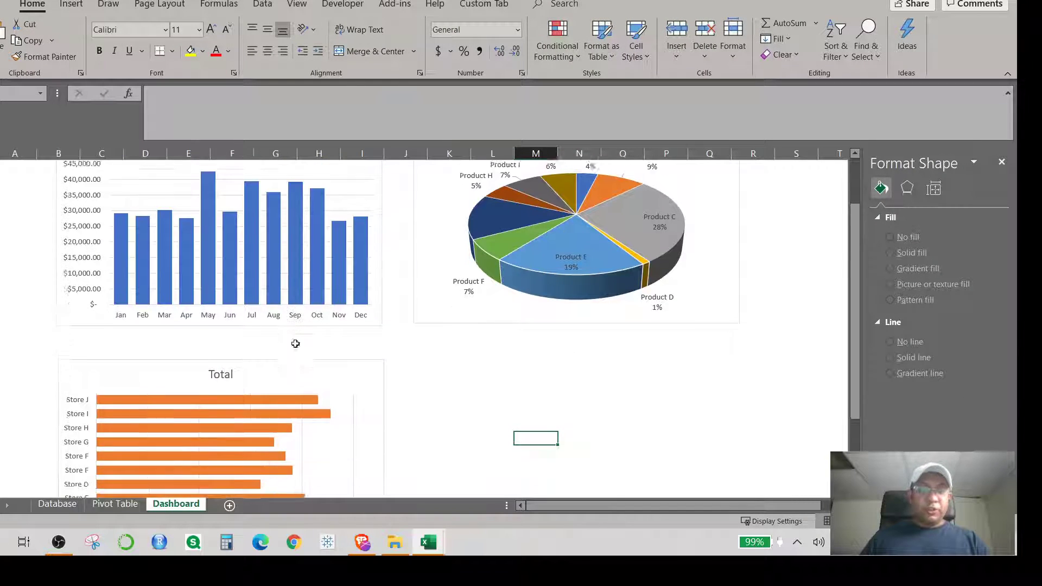
{"action": "scroll", "coordinate": [331, 301], "scroll_direction": "up", "scroll_amount": 4}
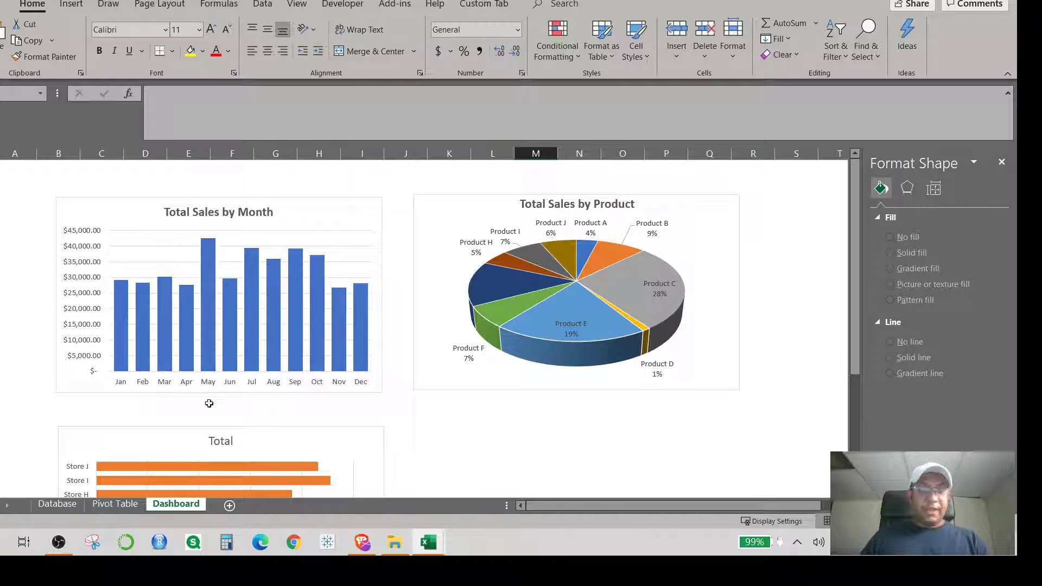
{"action": "left_click", "coordinate": [103, 505]}
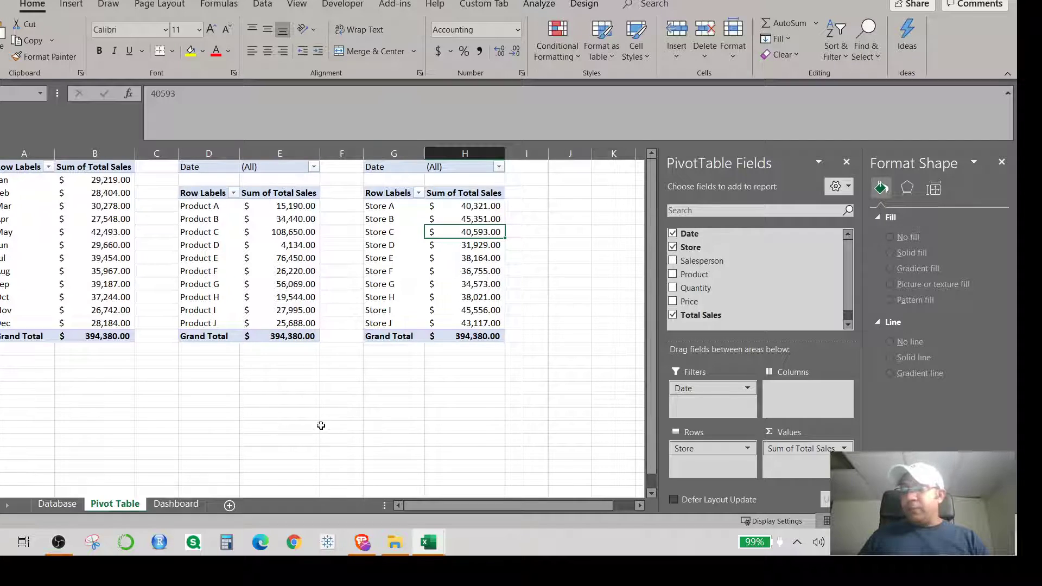
{"action": "left_click", "coordinate": [41, 380]}
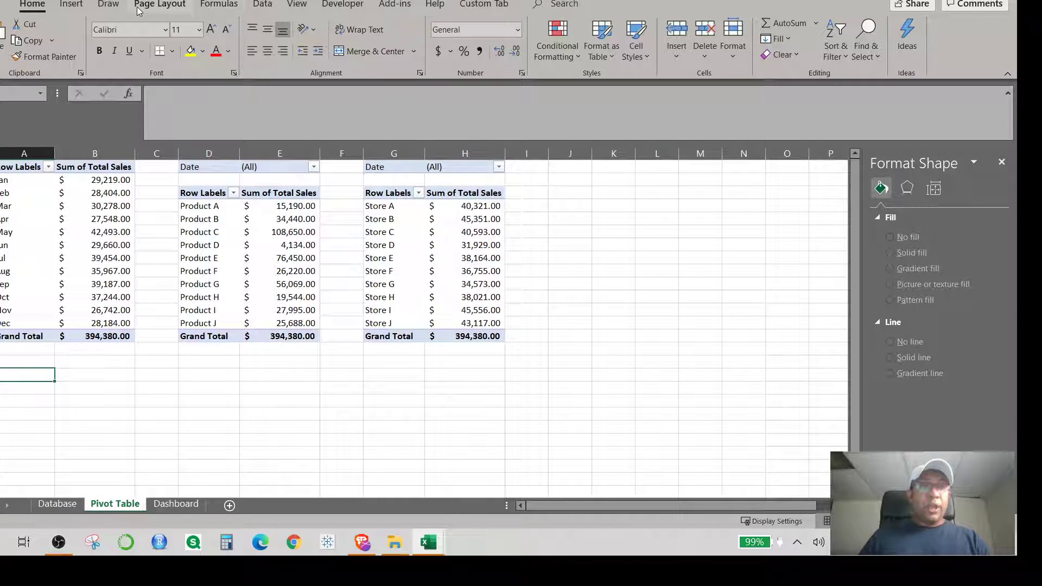
{"action": "left_click", "coordinate": [71, 6]}
{"action": "left_click", "coordinate": [19, 38]}
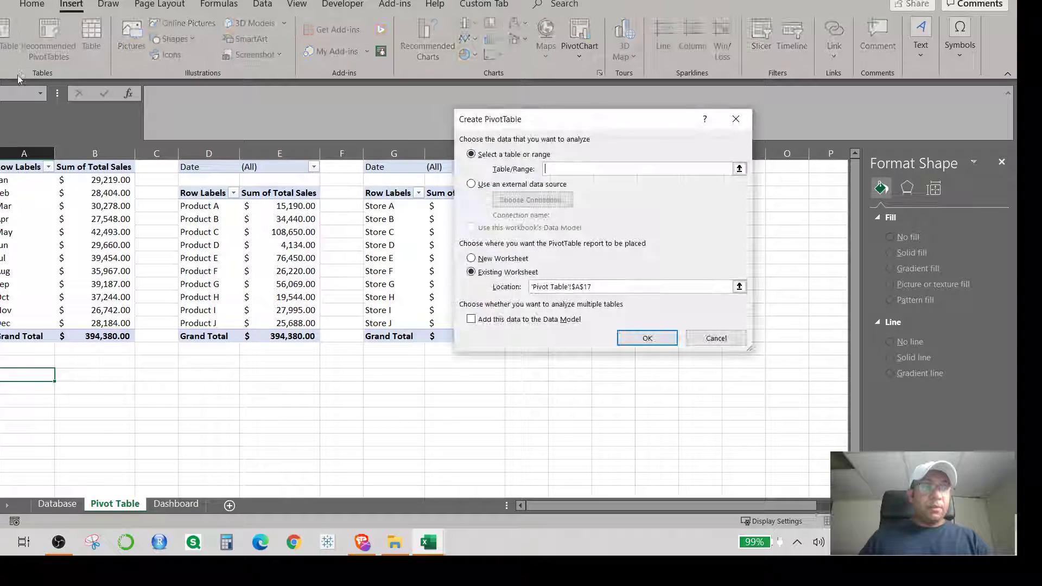
{"action": "type", "text": "Dataset1"}
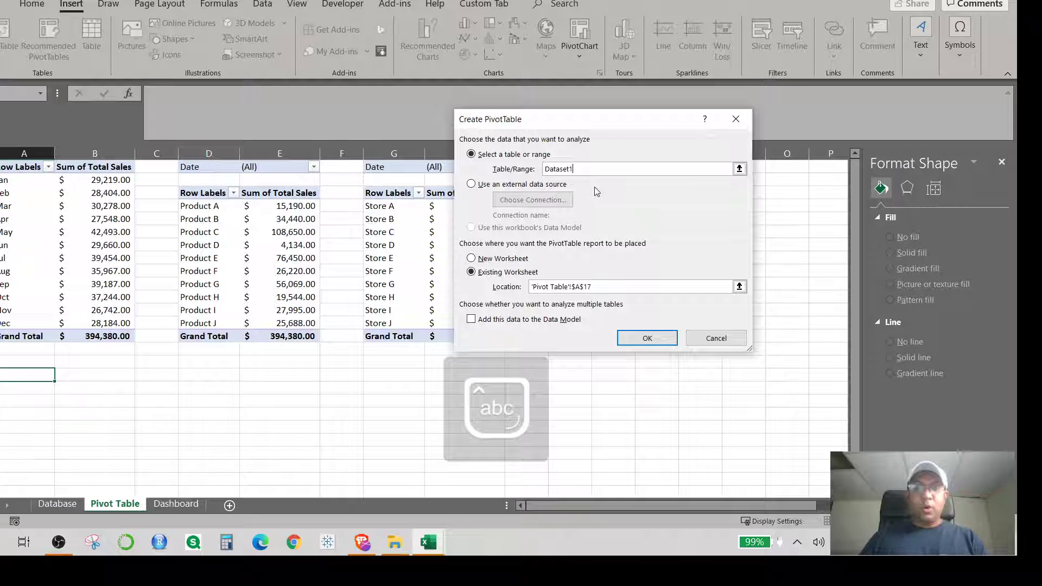
{"action": "left_click", "coordinate": [620, 337]}
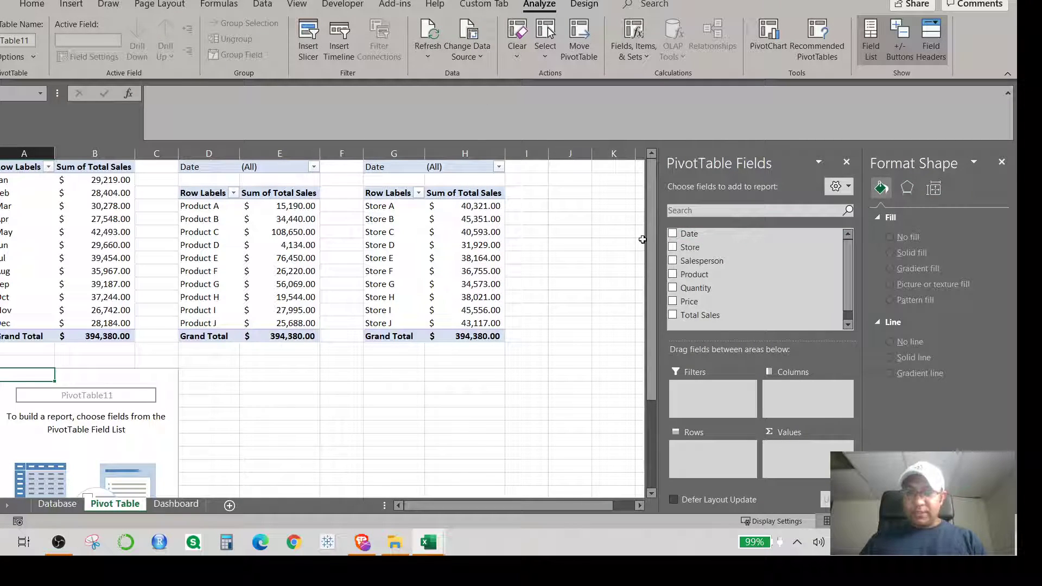
Lay out the new PivotTable with Date as filter, Store in rows, Salesperson in columns and Total Sales as values
{"action": "left_click_drag", "start_coordinate": [686, 234], "coordinate": [705, 390]}
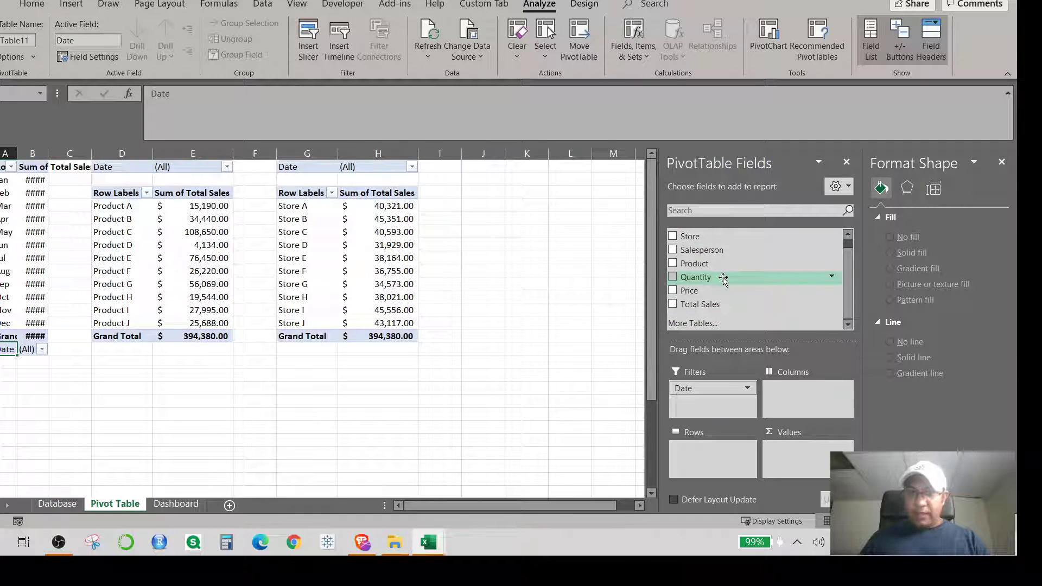
{"action": "scroll", "coordinate": [724, 274], "scroll_direction": "up", "scroll_amount": 1}
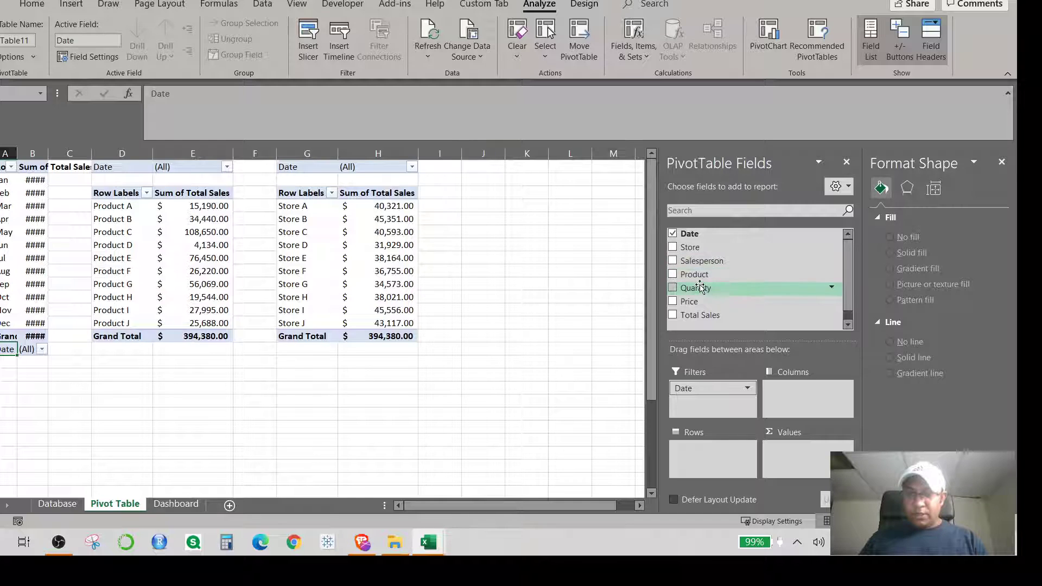
{"action": "left_click_drag", "start_coordinate": [700, 314], "coordinate": [824, 453]}
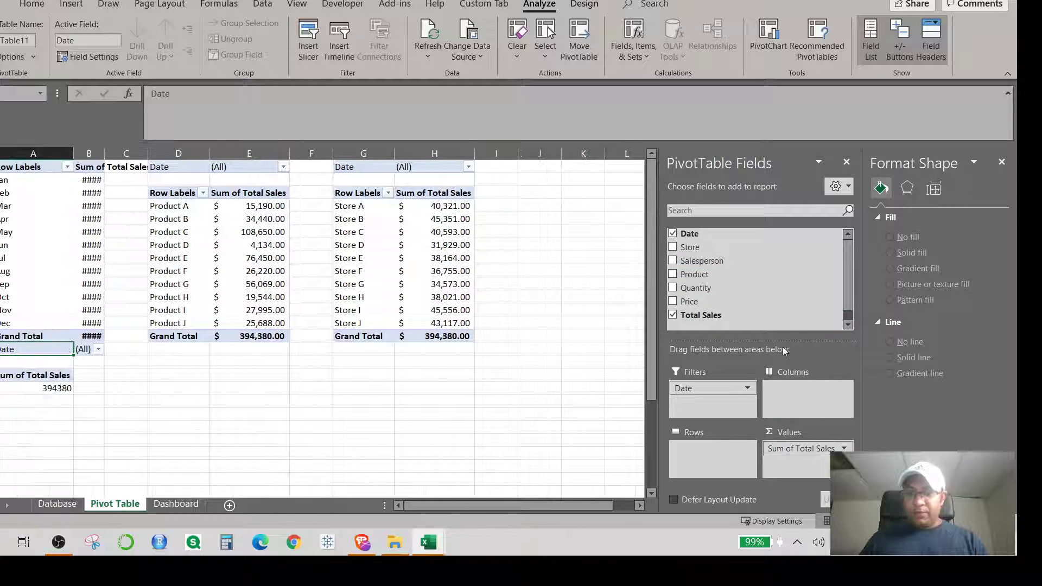
{"action": "left_click_drag", "start_coordinate": [702, 266], "coordinate": [795, 394]}
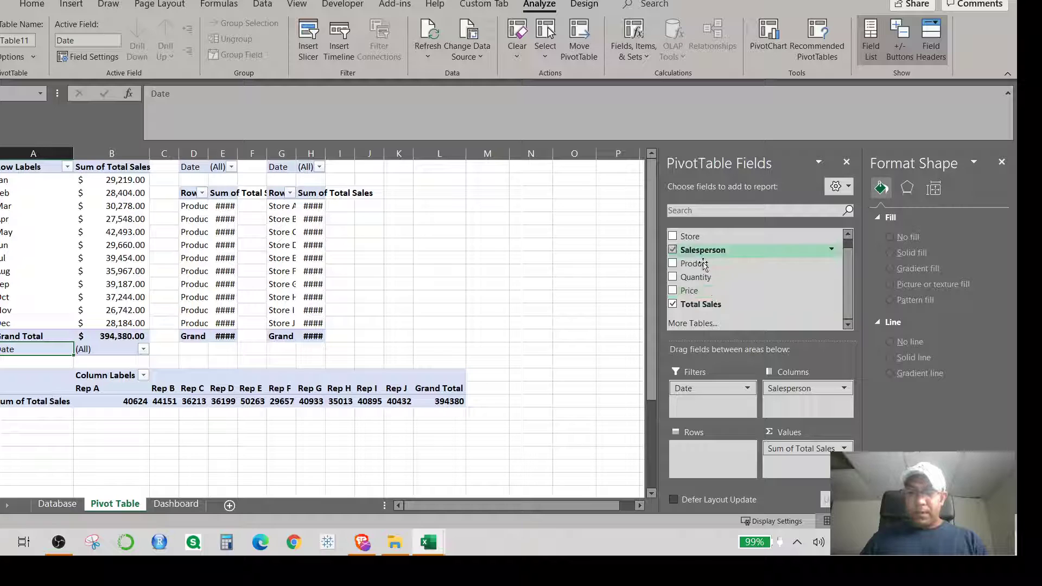
{"action": "left_click_drag", "start_coordinate": [694, 241], "coordinate": [712, 449]}
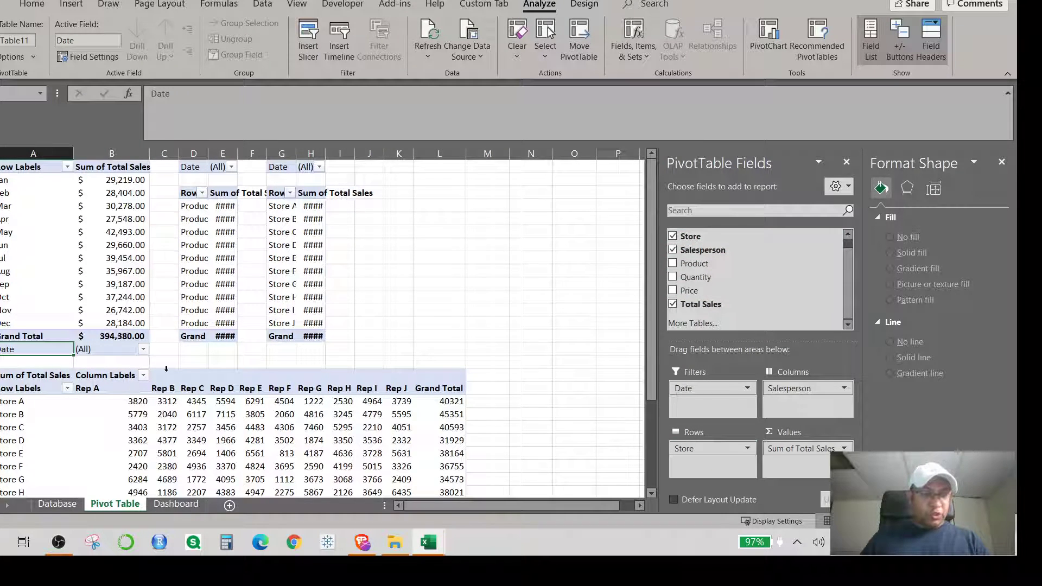
Format the Sum of Total Sales values in the store-by-salesperson PivotTable as Accounting with two decimals and the $ symbol
{"action": "scroll", "coordinate": [169, 352], "scroll_direction": "down", "scroll_amount": 2}
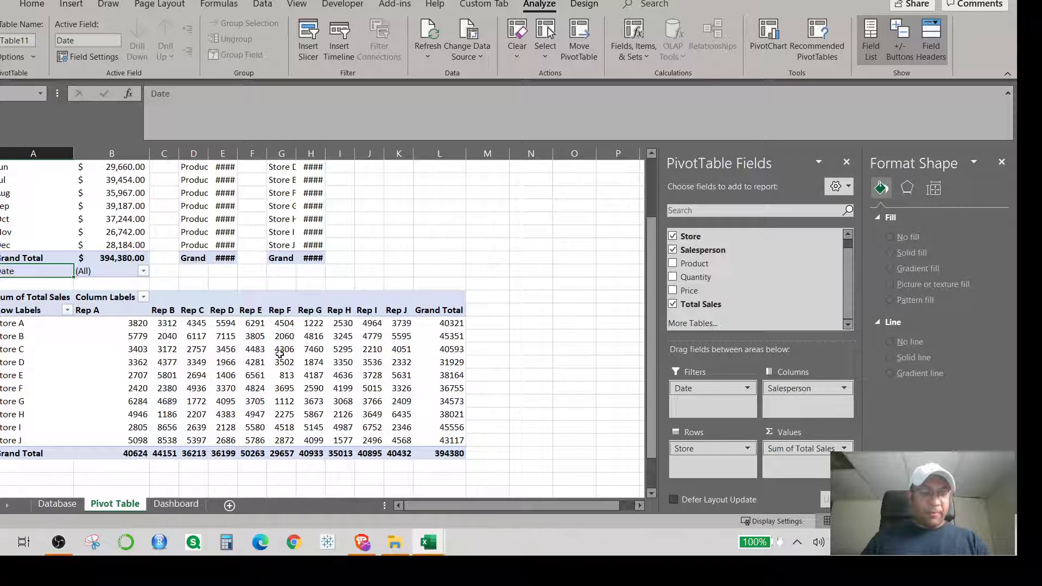
{"action": "left_click", "coordinate": [223, 338]}
{"action": "right_click", "coordinate": [193, 333]}
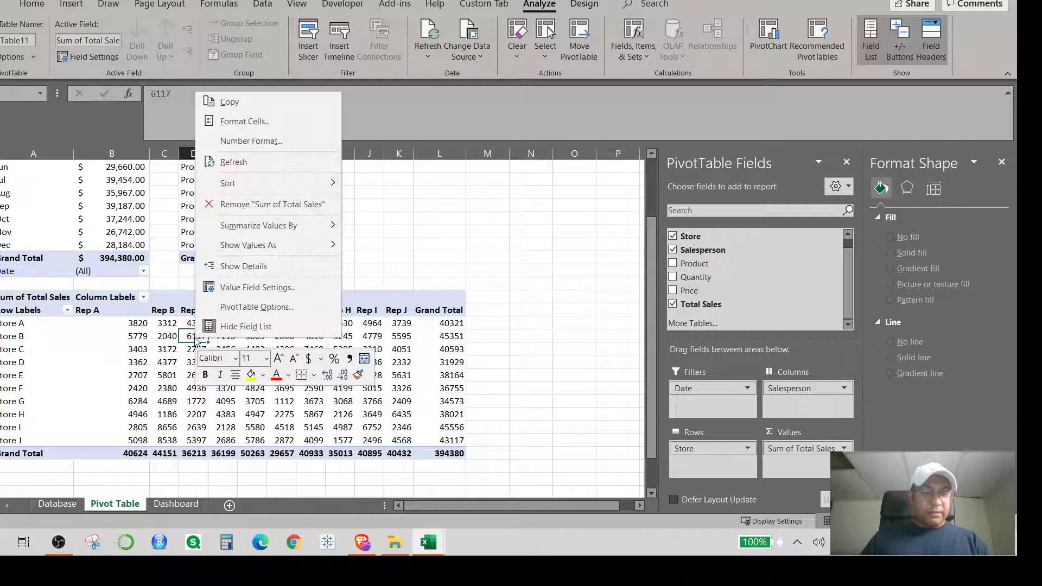
{"action": "left_click", "coordinate": [271, 288]}
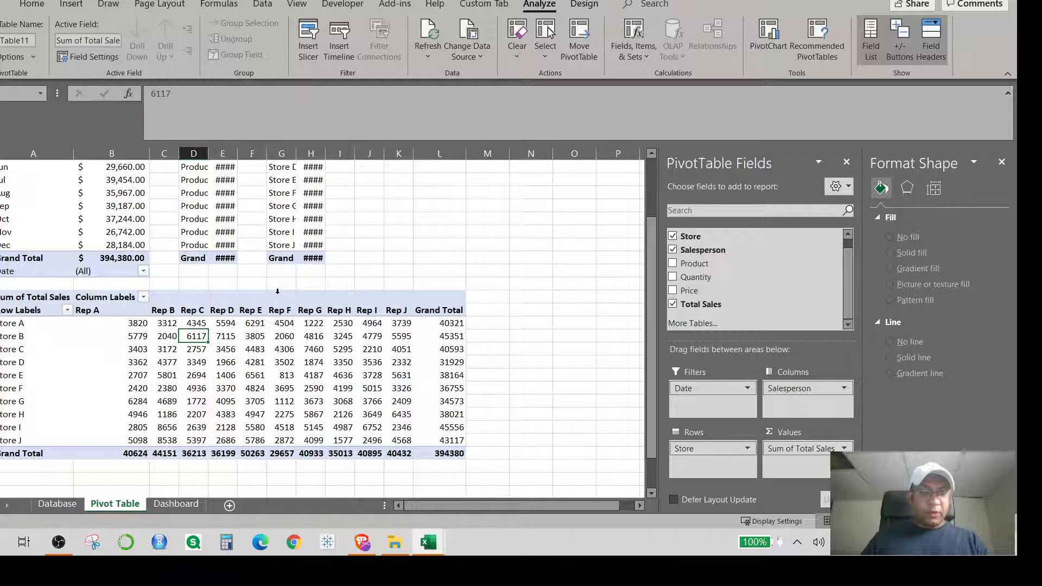
{"action": "left_click", "coordinate": [179, 382]}
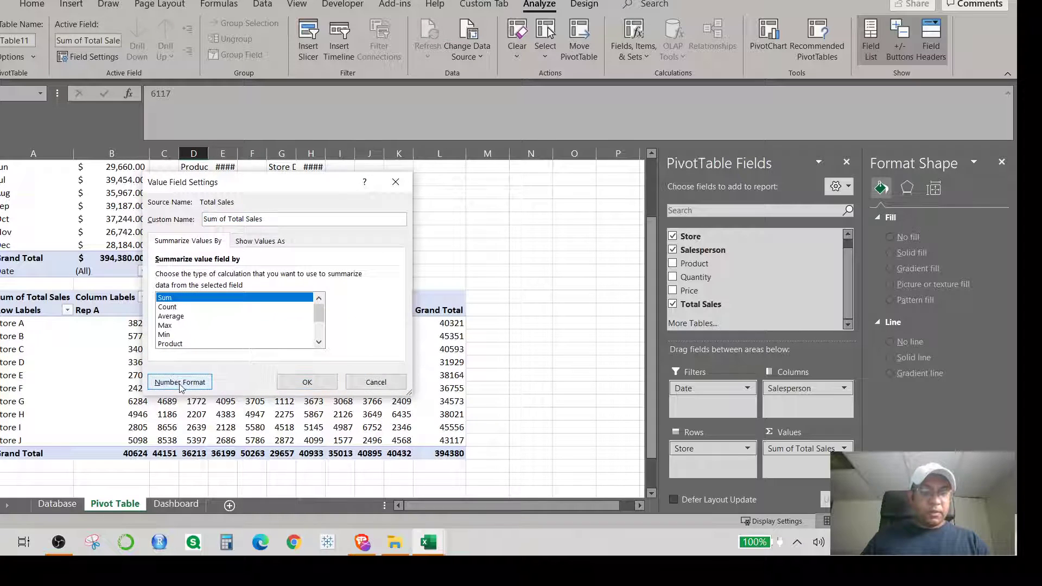
{"action": "left_click", "coordinate": [127, 205]}
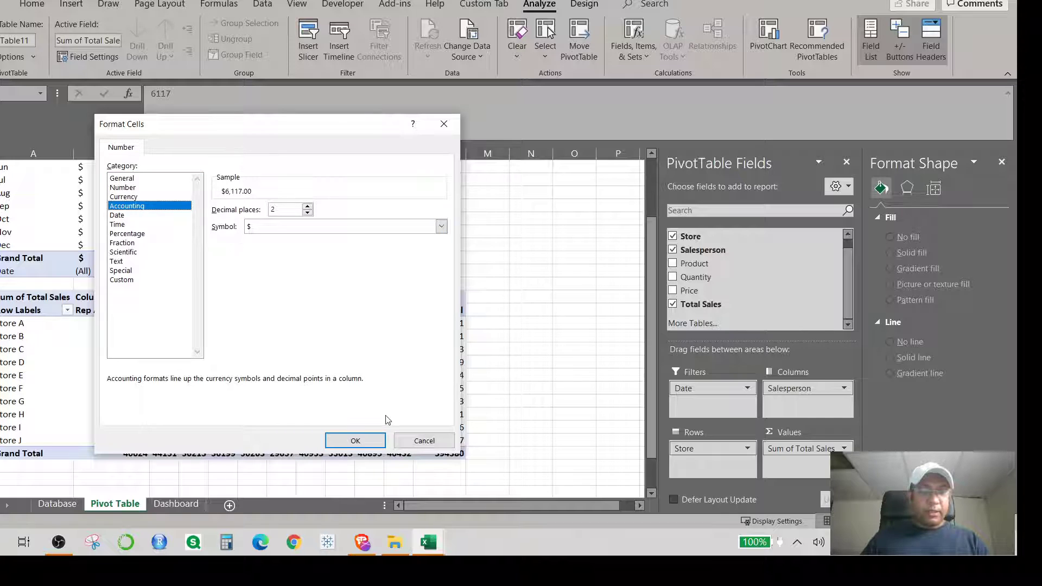
{"action": "left_click", "coordinate": [368, 446]}
{"action": "left_click", "coordinate": [295, 384]}
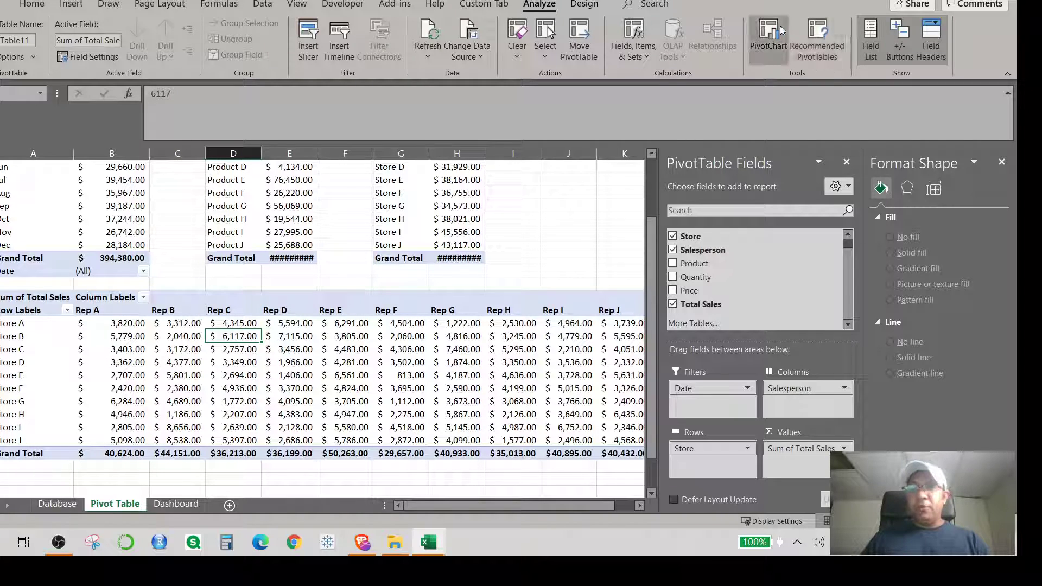
Insert a Stacked Column PivotChart from the store-by-salesperson PivotTable
{"action": "left_click", "coordinate": [821, 57]}
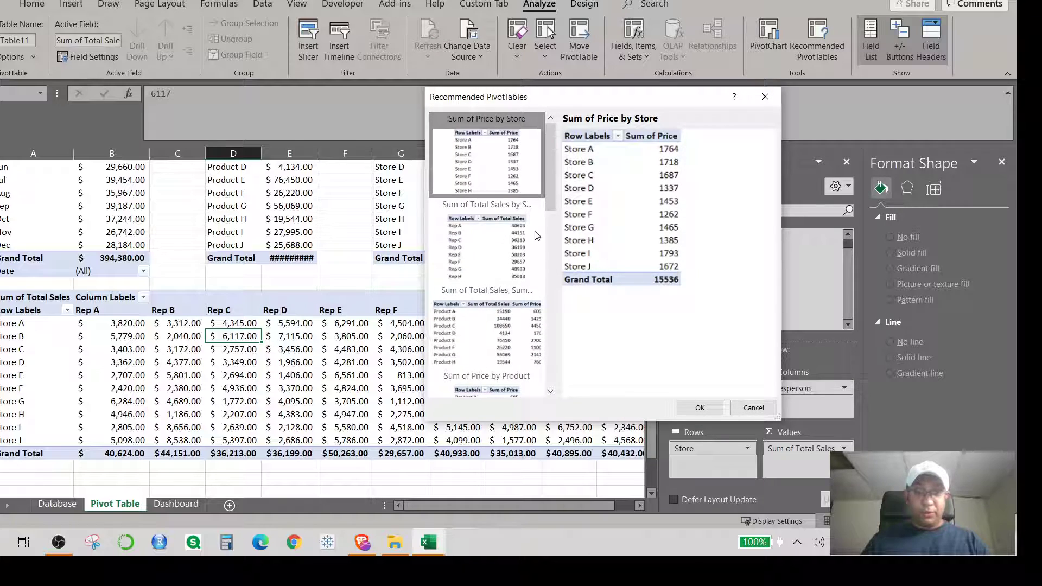
{"action": "left_click", "coordinate": [753, 407]}
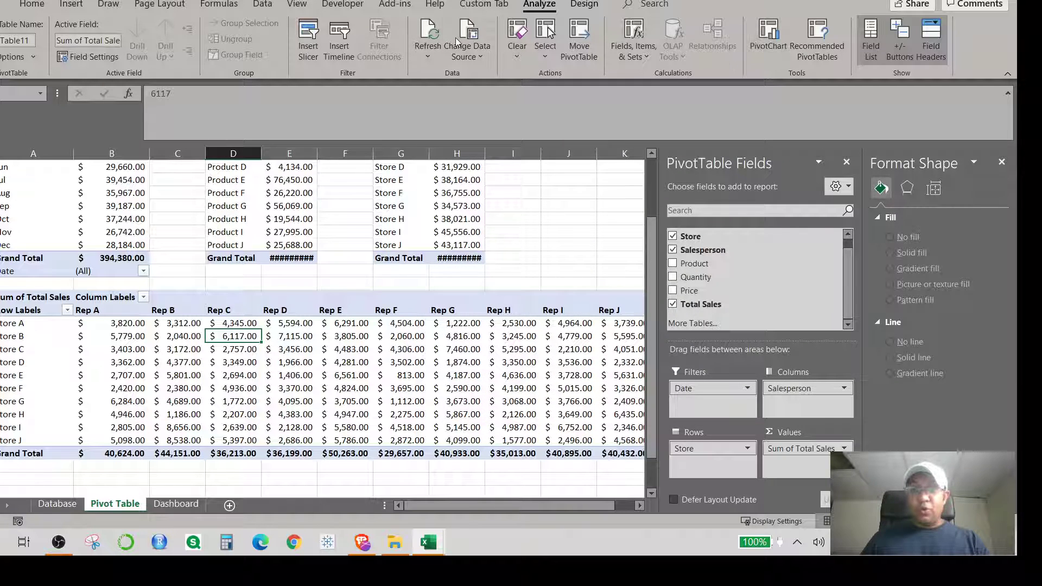
{"action": "left_click", "coordinate": [71, 5]}
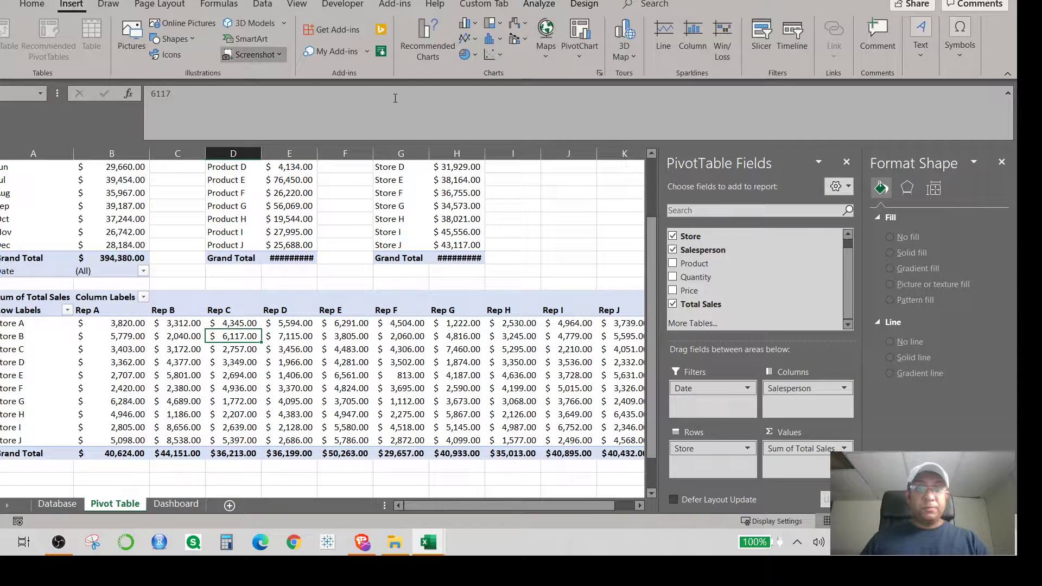
{"action": "left_click", "coordinate": [419, 59]}
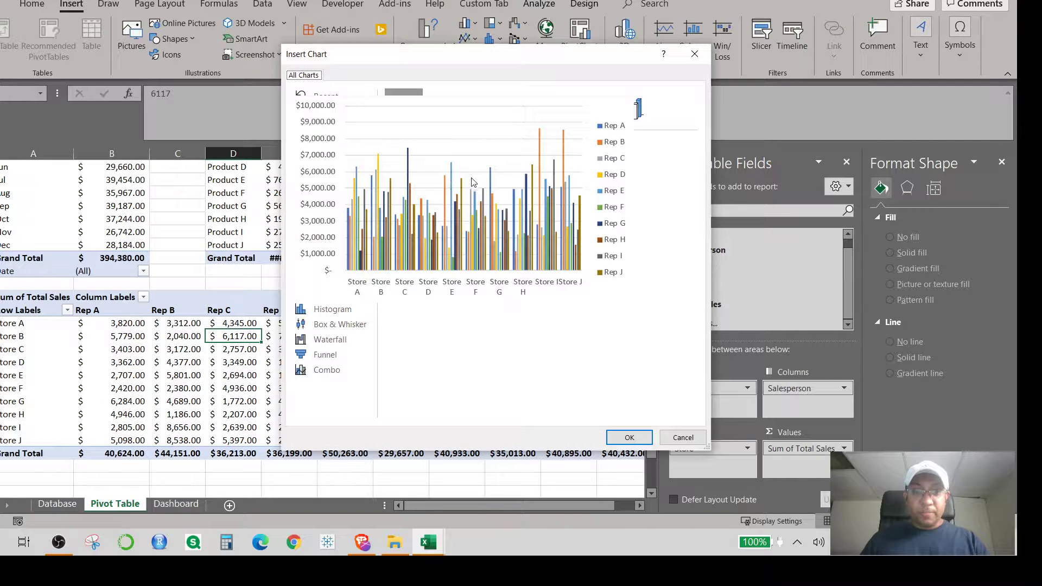
{"action": "left_click", "coordinate": [446, 111]}
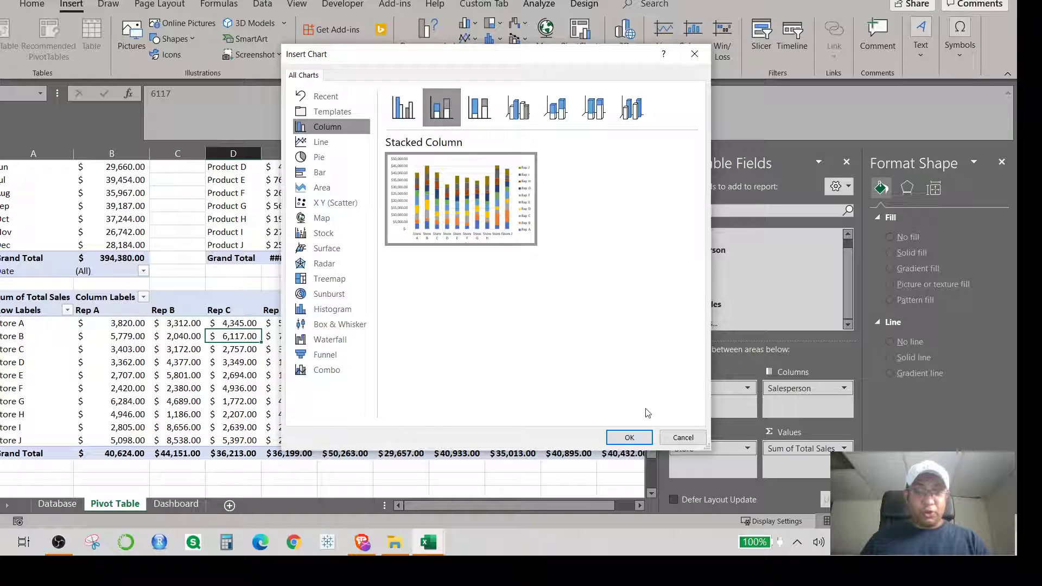
{"action": "left_click", "coordinate": [629, 438]}
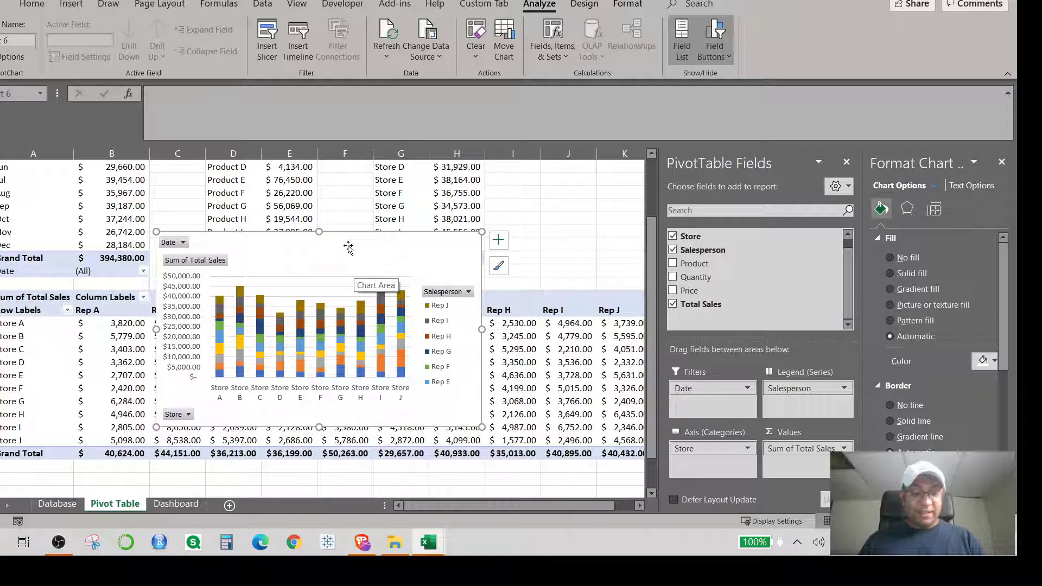
Move the stacked column PivotChart to the Dashboard sheet, below the product pie chart and beside the store bar chart
{"action": "key", "text": "ctrl+x"}
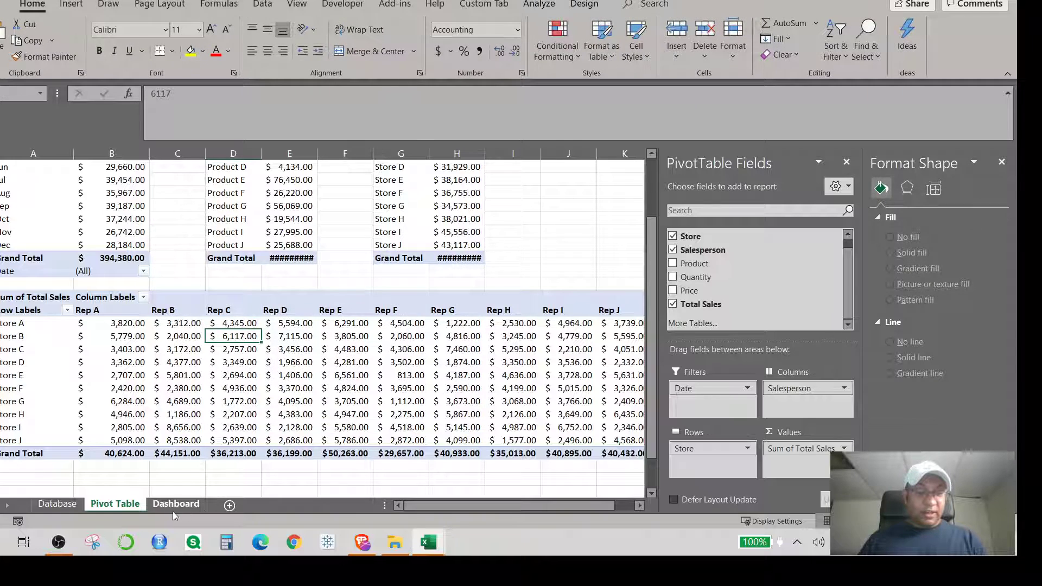
{"action": "left_click", "coordinate": [175, 504]}
{"action": "scroll", "coordinate": [493, 397], "scroll_direction": "down", "scroll_amount": 4}
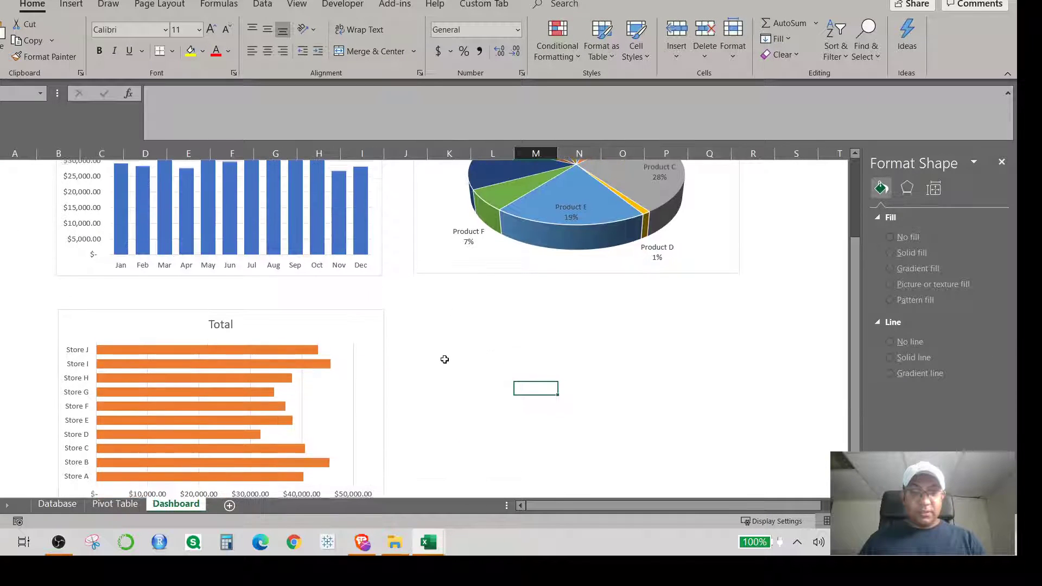
{"action": "left_click", "coordinate": [435, 310]}
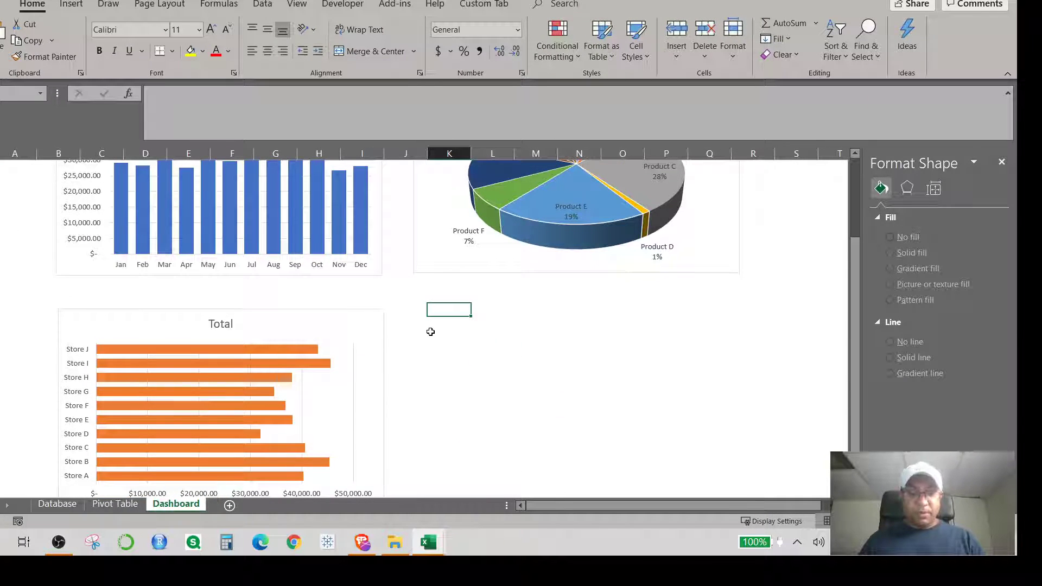
{"action": "key", "text": "ctrl+v"}
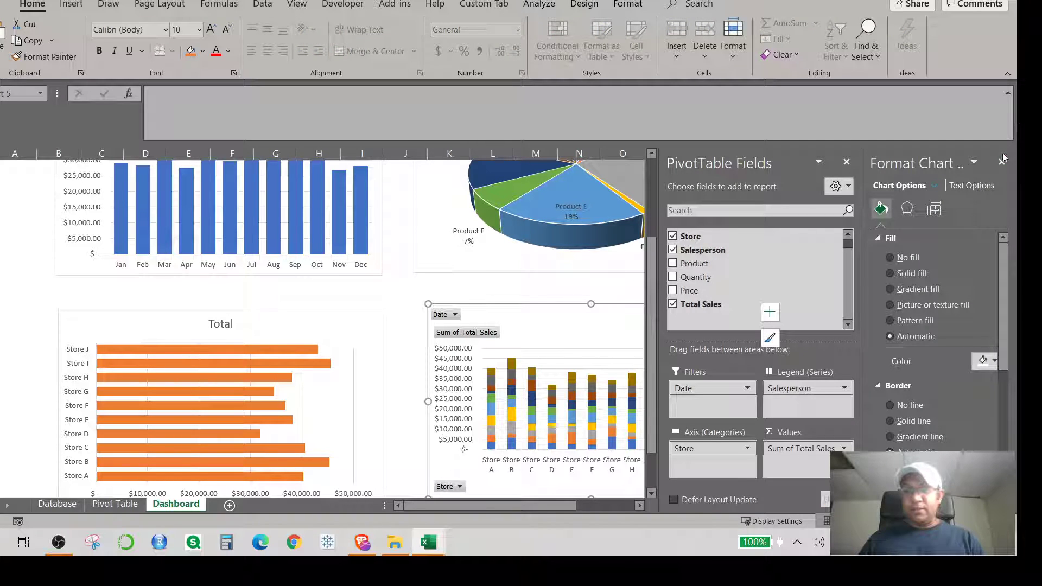
{"action": "left_click", "coordinate": [1001, 161]}
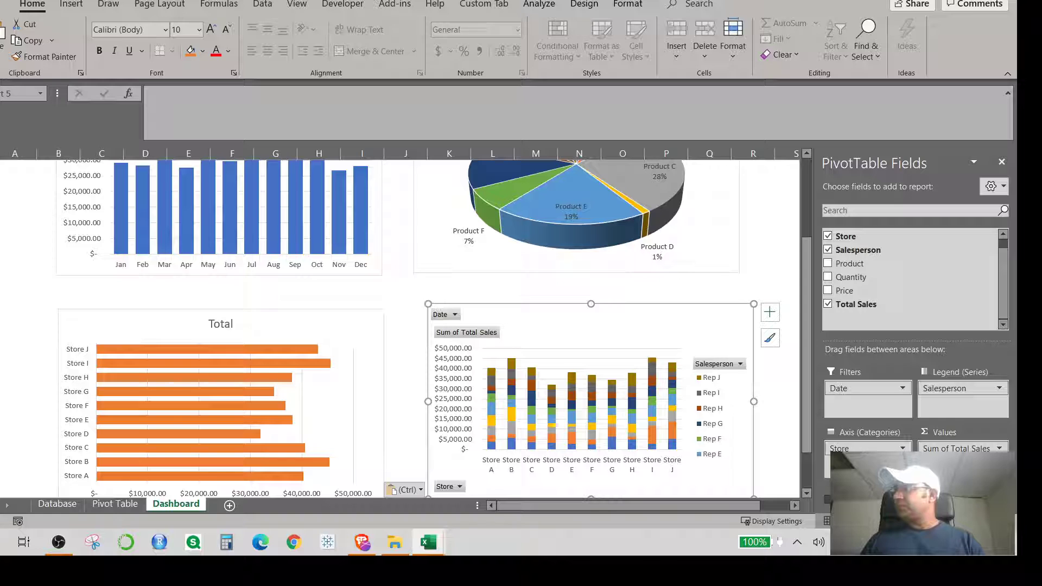
Hide all field buttons on the stacked column PivotChart
{"action": "left_click", "coordinate": [59, 542]}
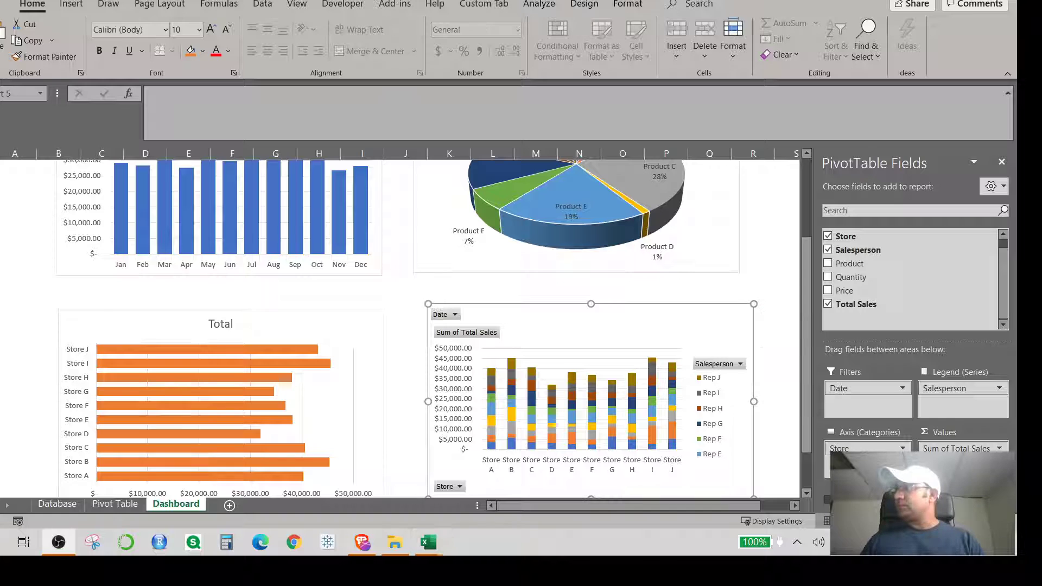
{"action": "left_click", "coordinate": [560, 365]}
{"action": "left_click", "coordinate": [539, 9]}
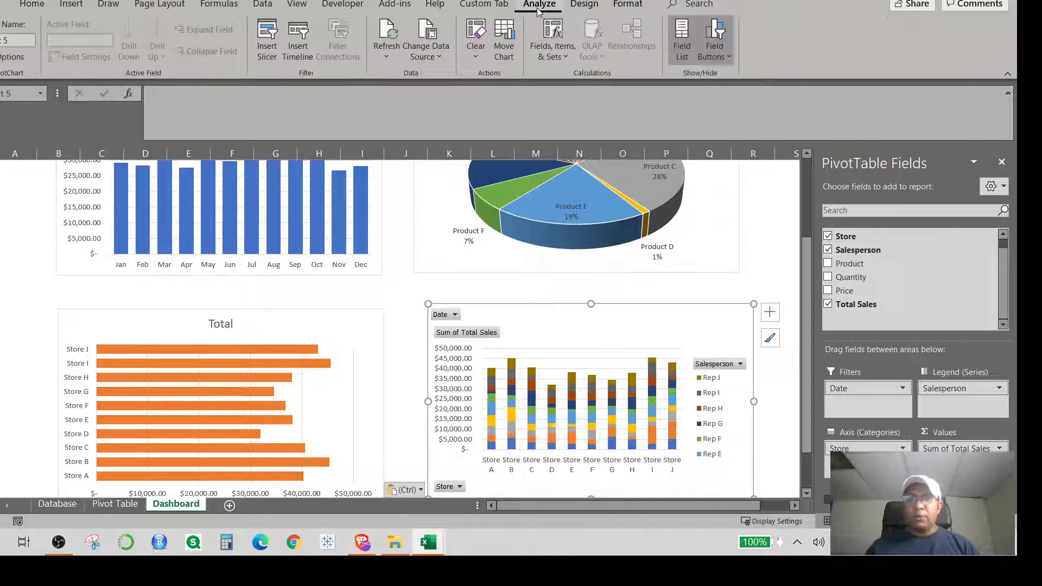
{"action": "left_click", "coordinate": [715, 32]}
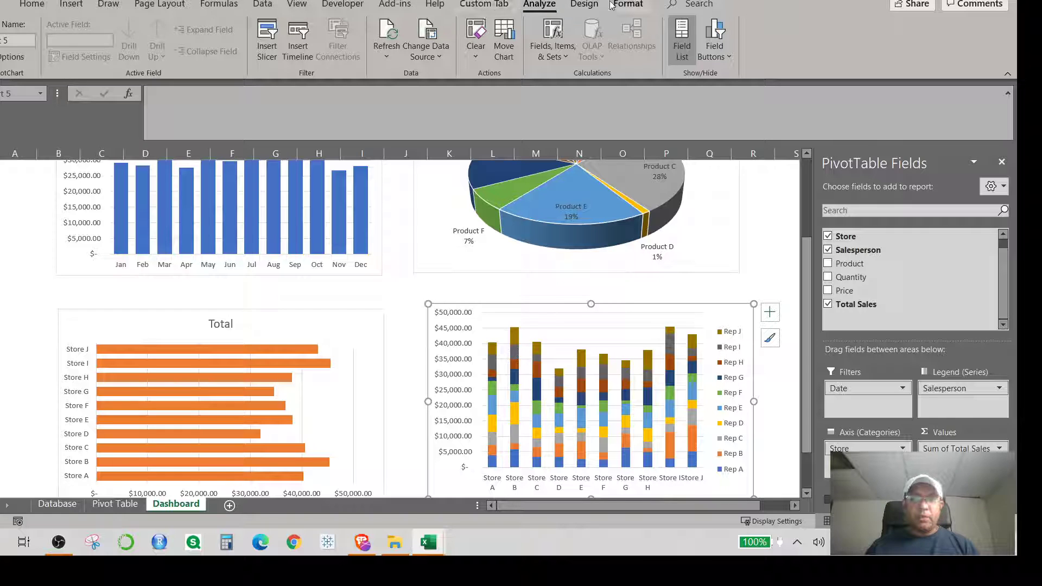
Place the stacked column chart's legend below the plot area with the Bottom option
{"action": "left_click", "coordinate": [584, 4]}
{"action": "left_click", "coordinate": [10, 38]}
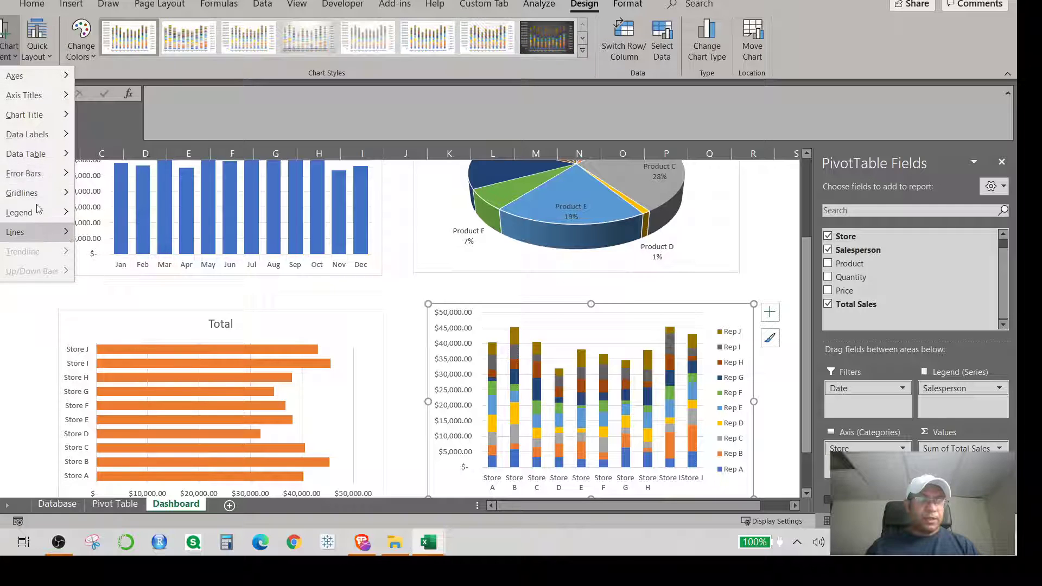
{"action": "mouse_move", "coordinate": [38, 121]}
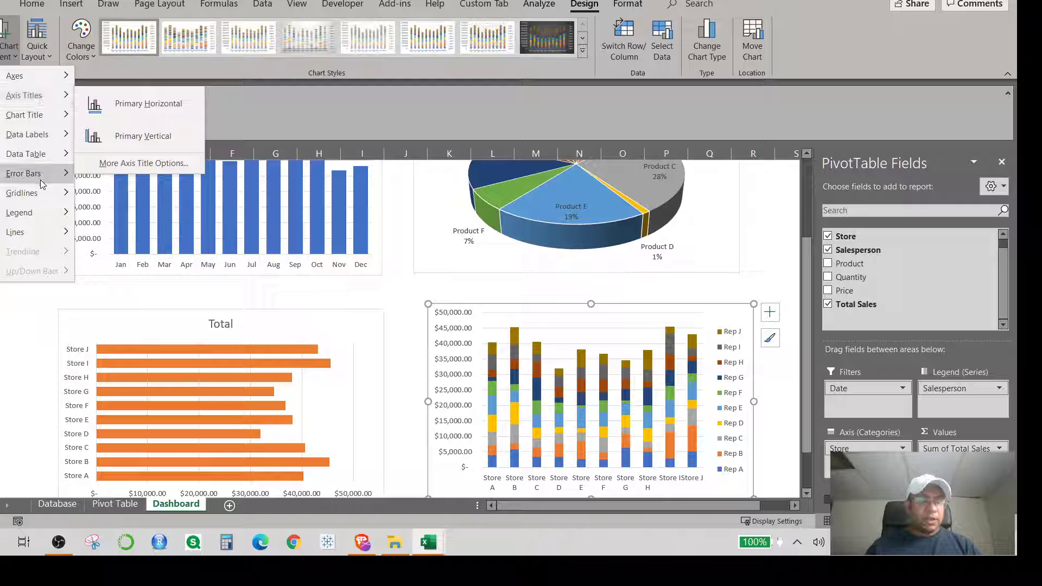
{"action": "mouse_move", "coordinate": [40, 207]}
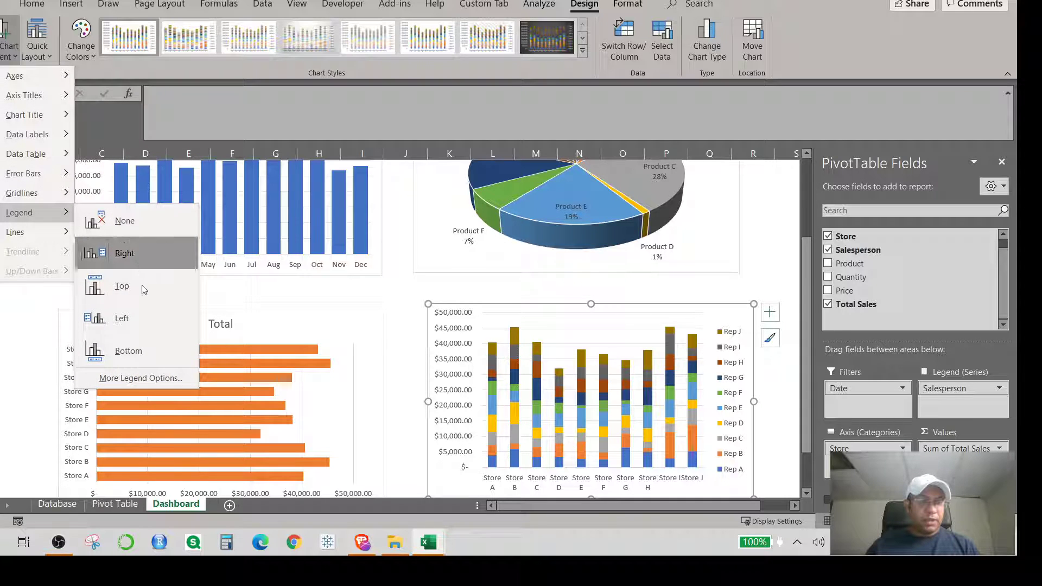
{"action": "left_click", "coordinate": [141, 353]}
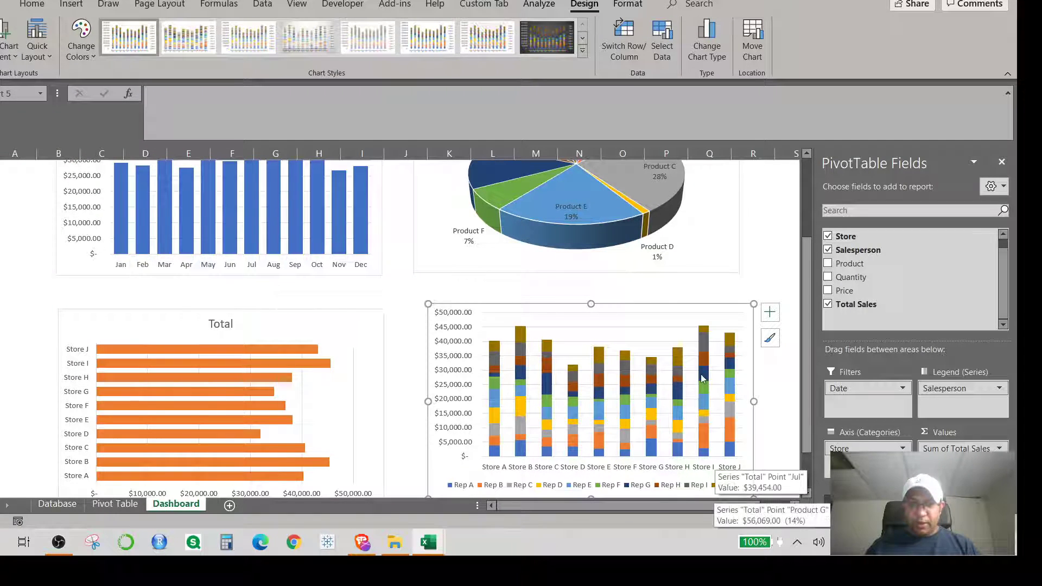
Set the gap width of the stacked column chart's series to 50%
{"action": "scroll", "coordinate": [702, 376], "scroll_direction": "down", "scroll_amount": 2}
{"action": "scroll", "coordinate": [702, 375], "scroll_direction": "up", "scroll_amount": 1}
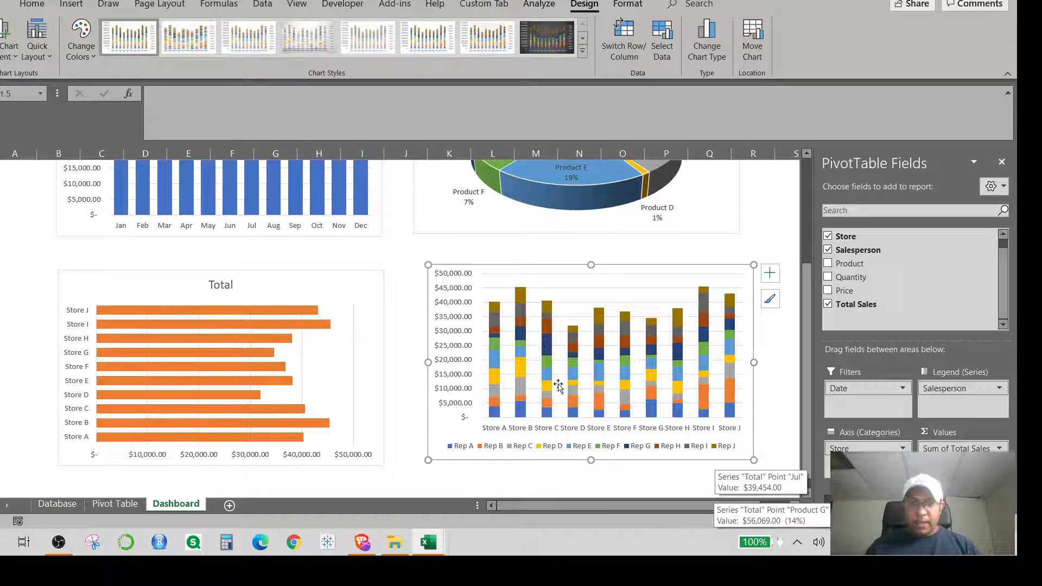
{"action": "left_click", "coordinate": [548, 415]}
{"action": "right_click", "coordinate": [548, 416]}
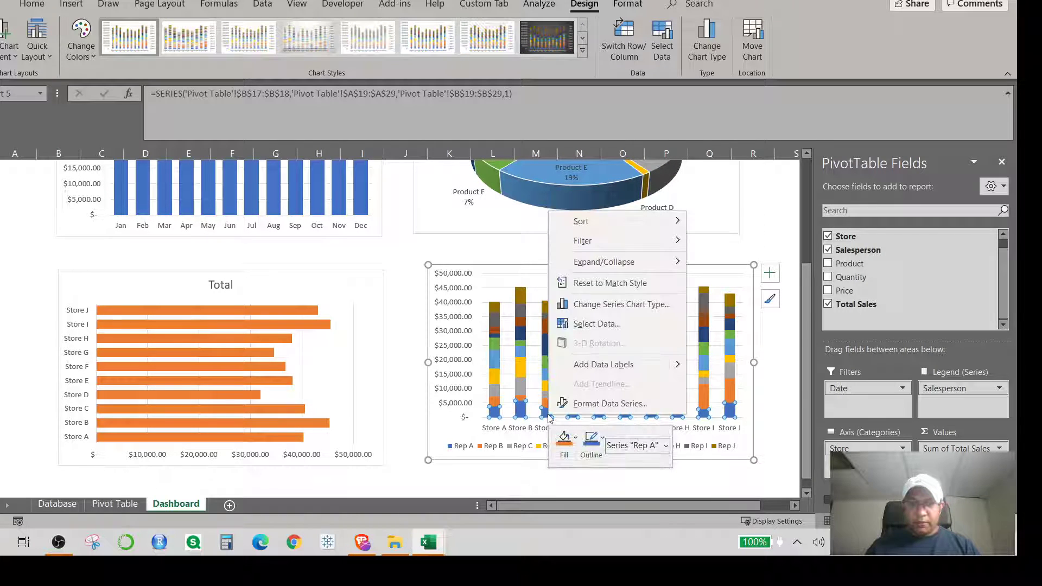
{"action": "key", "text": "Escape"}
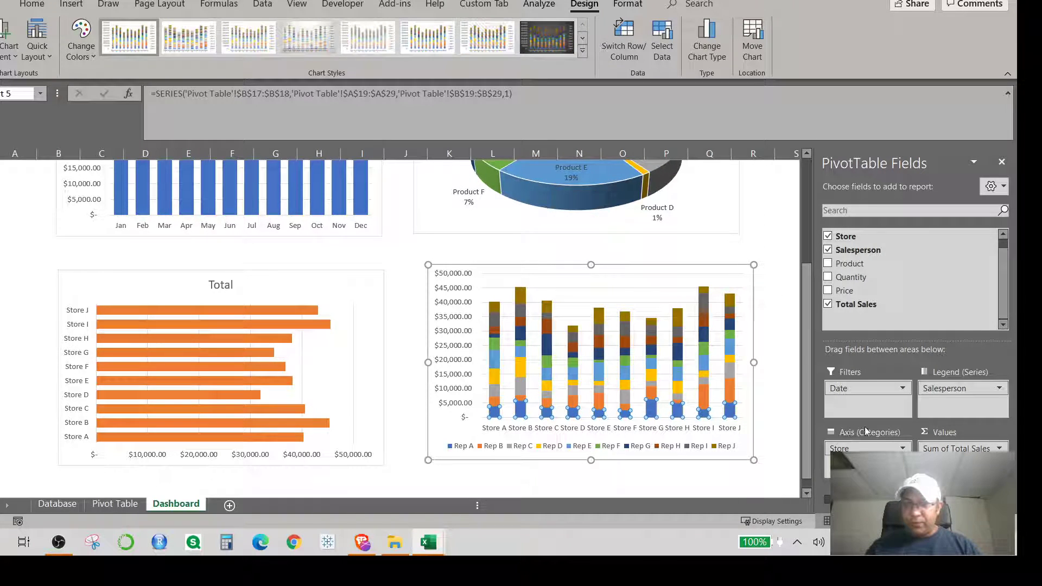
{"action": "double_click", "coordinate": [596, 401]}
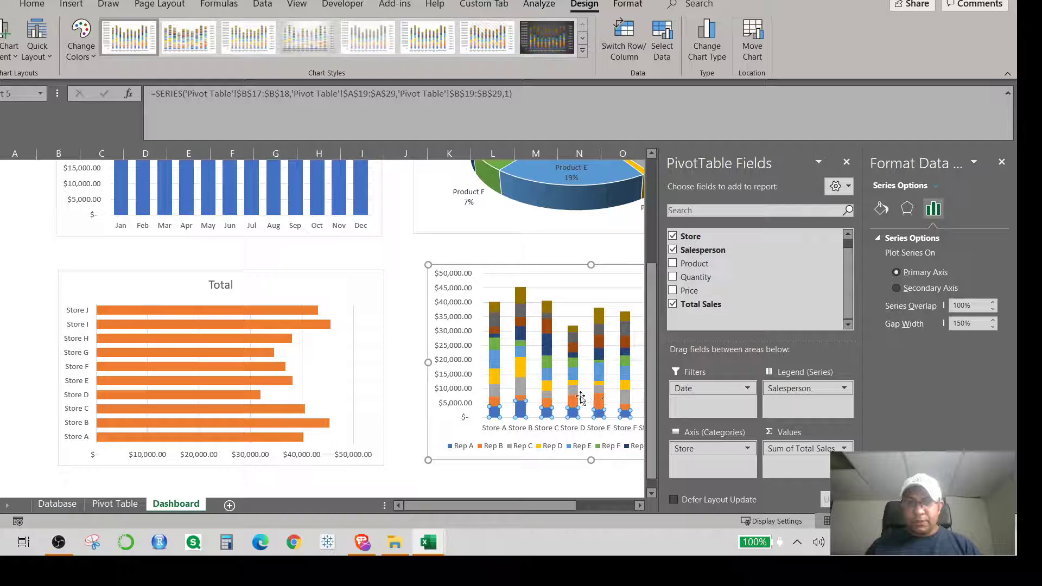
{"action": "left_click", "coordinate": [955, 322]}
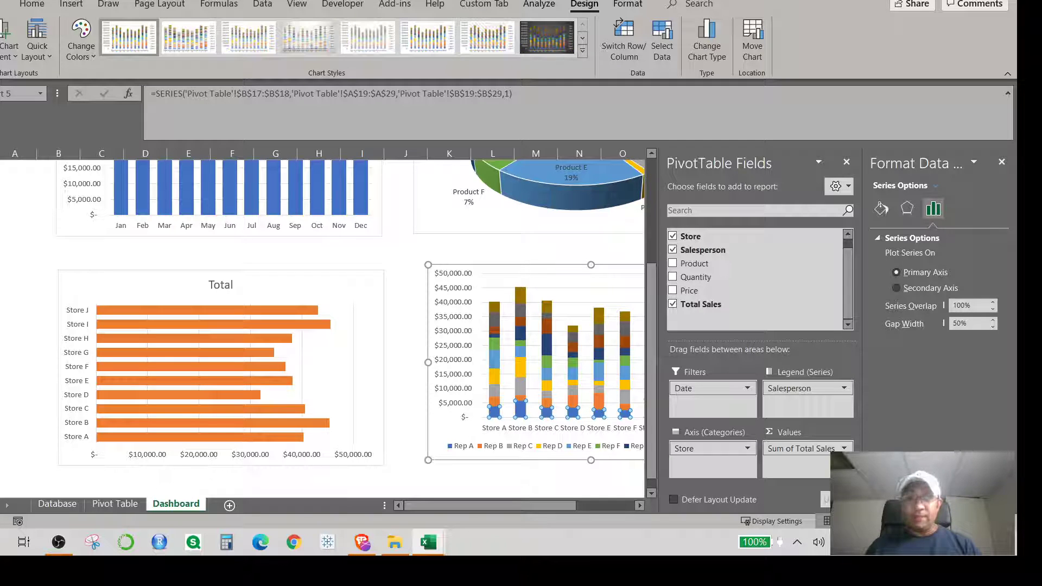
{"action": "key", "text": "Return"}
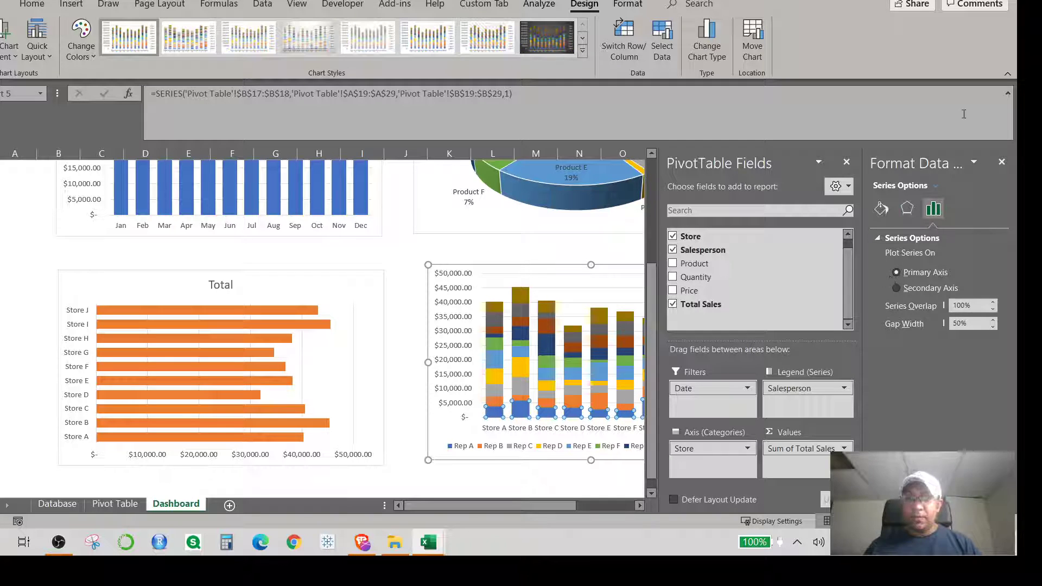
{"action": "left_click", "coordinate": [1001, 162]}
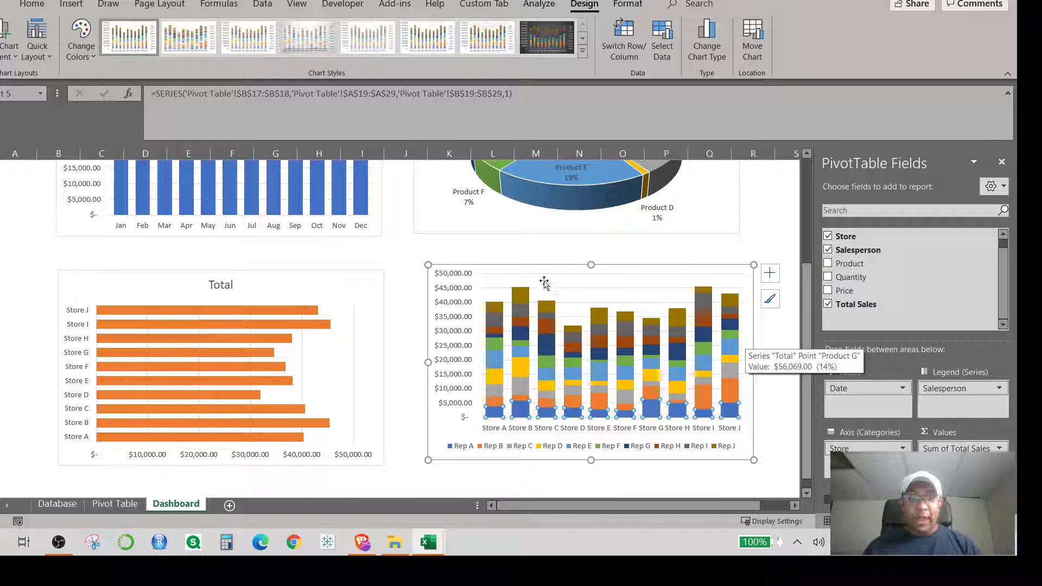
Add a title above the stacked column chart reading "Total Sales by Store per Sales Rep"
{"action": "left_click", "coordinate": [3, 50]}
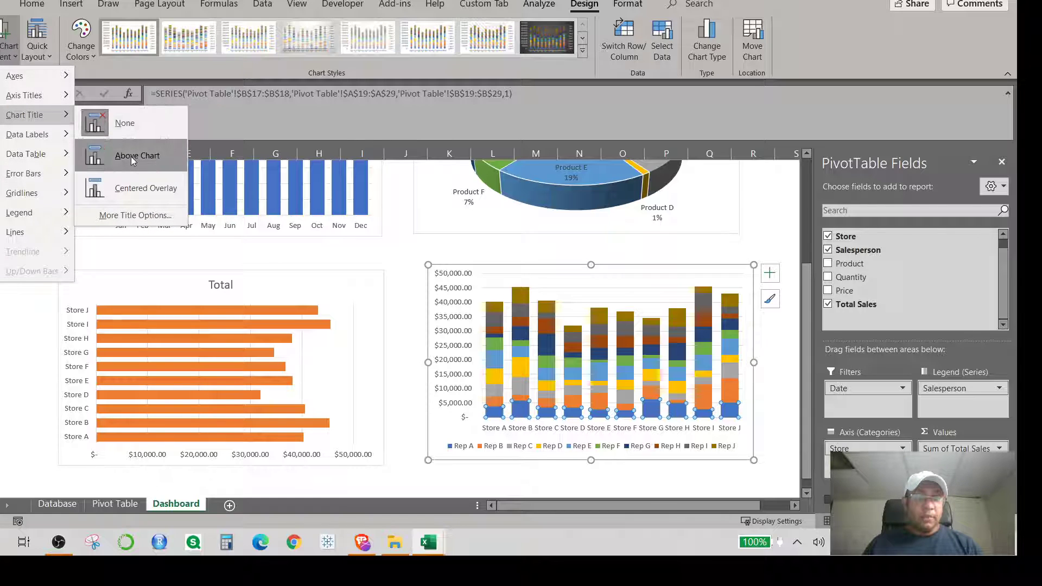
{"action": "left_click", "coordinate": [133, 157]}
{"action": "triple_click", "coordinate": [600, 284]}
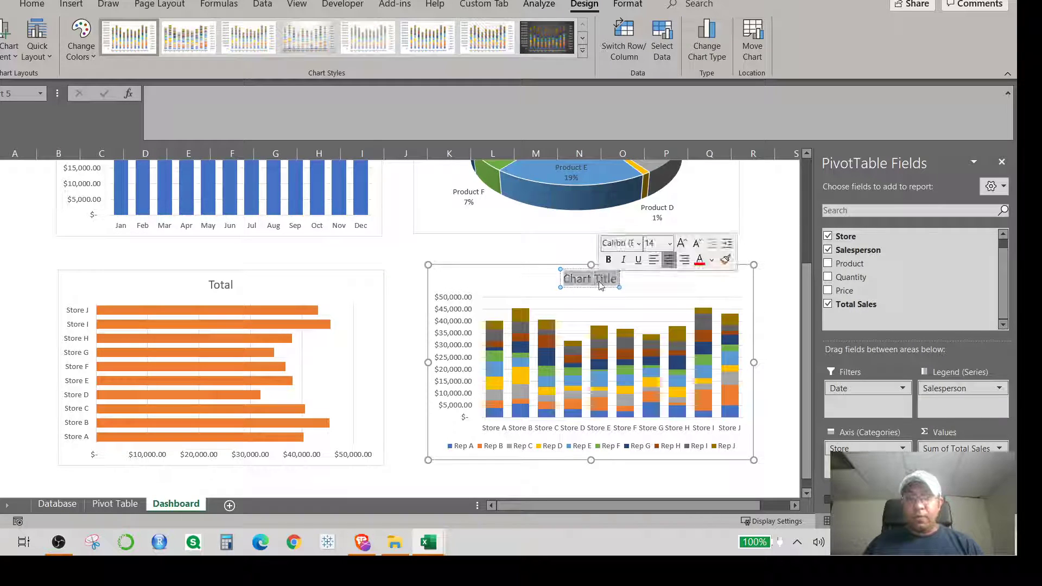
{"action": "key", "text": "Caps_Lock"}
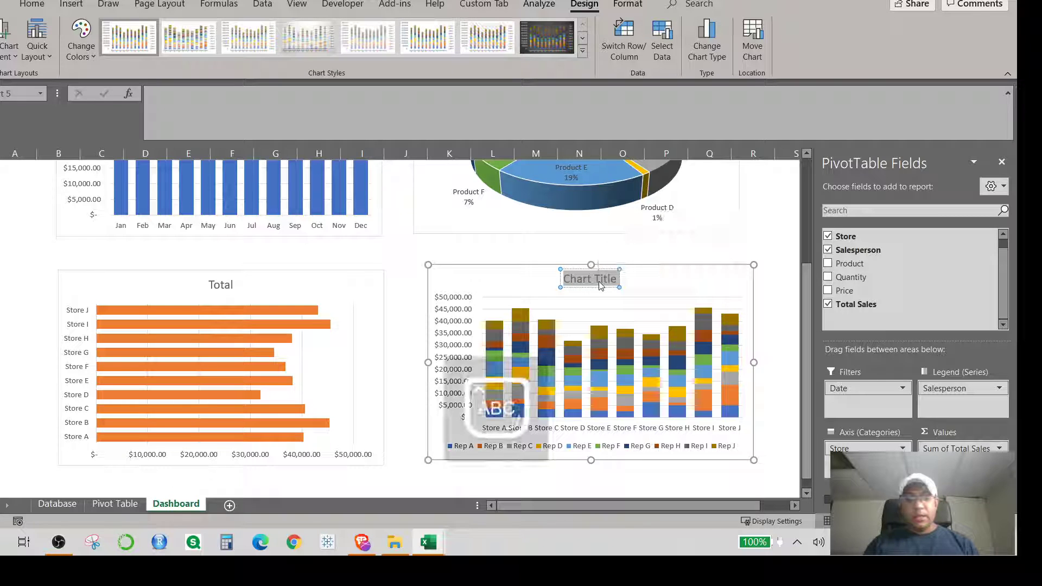
{"action": "key", "text": "BackSpace"}
{"action": "key", "text": "Caps_Lock"}
{"action": "type", "text": "T"}
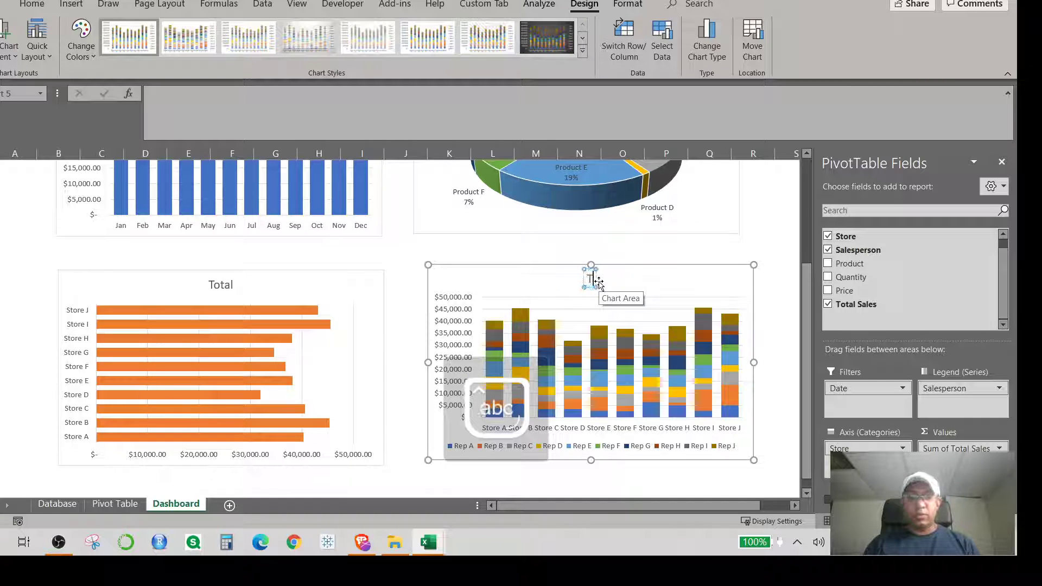
{"action": "type", "text": "otal Sales by"}
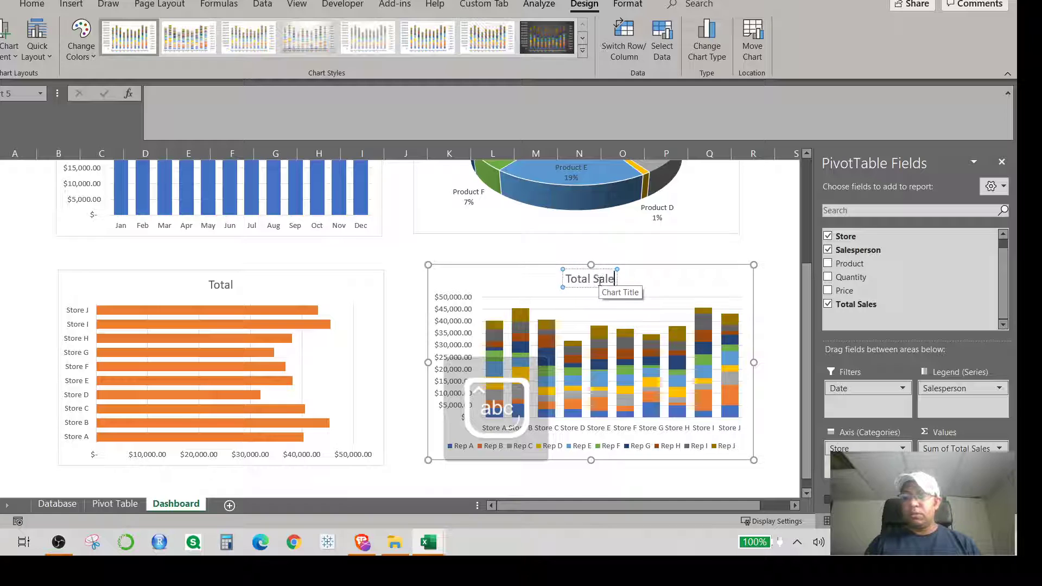
{"action": "key", "text": "Caps_Lock"}
{"action": "type", "text": "S"}
{"action": "key", "text": "Caps_Lock"}
{"action": "type", "text": "tore"}
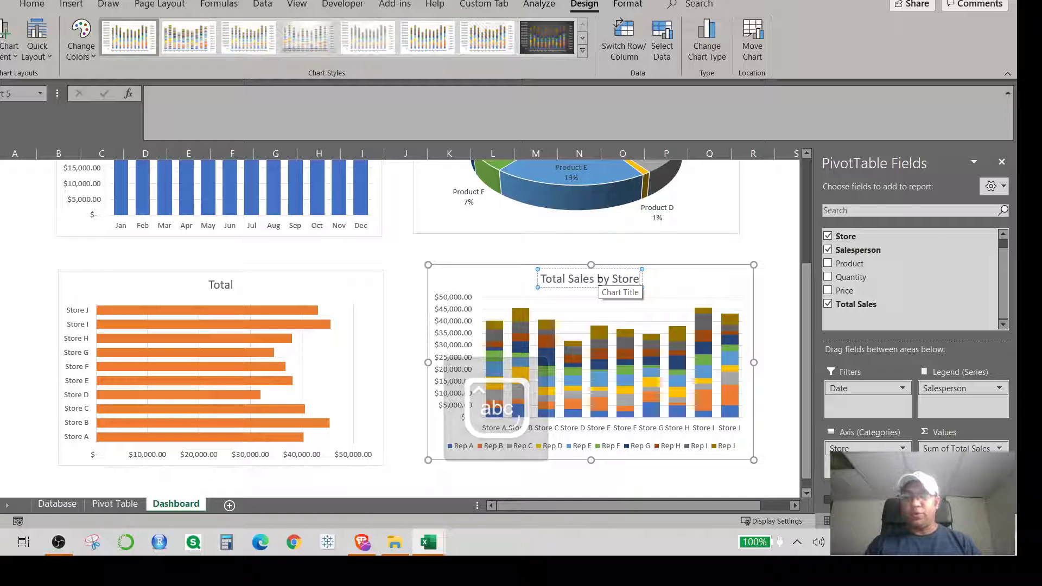
{"action": "type", "text": " per Sales Rep"}
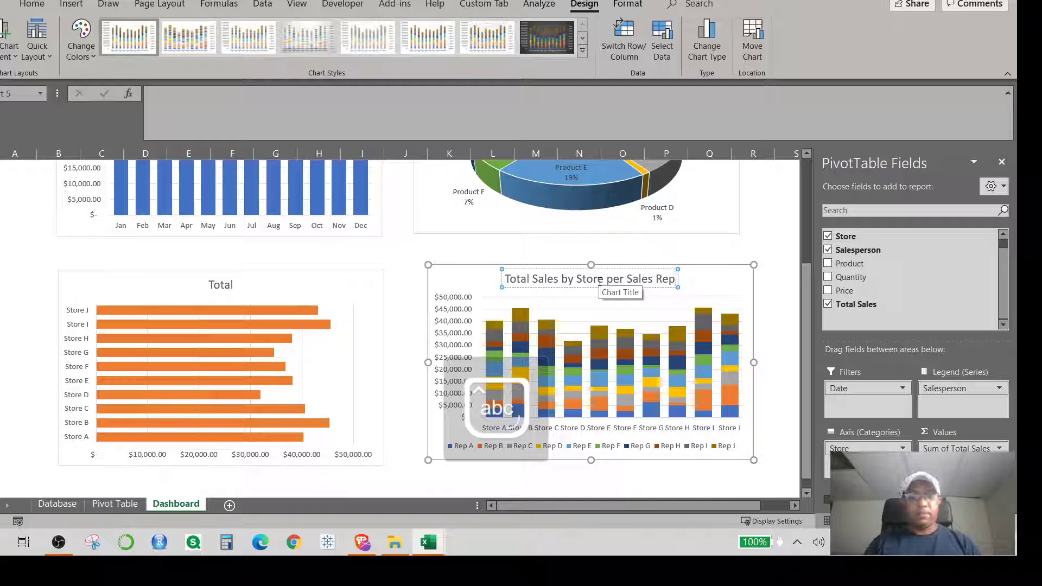
Make the whole title of the stacked column chart bold
{"action": "key", "text": "ctrl+a"}
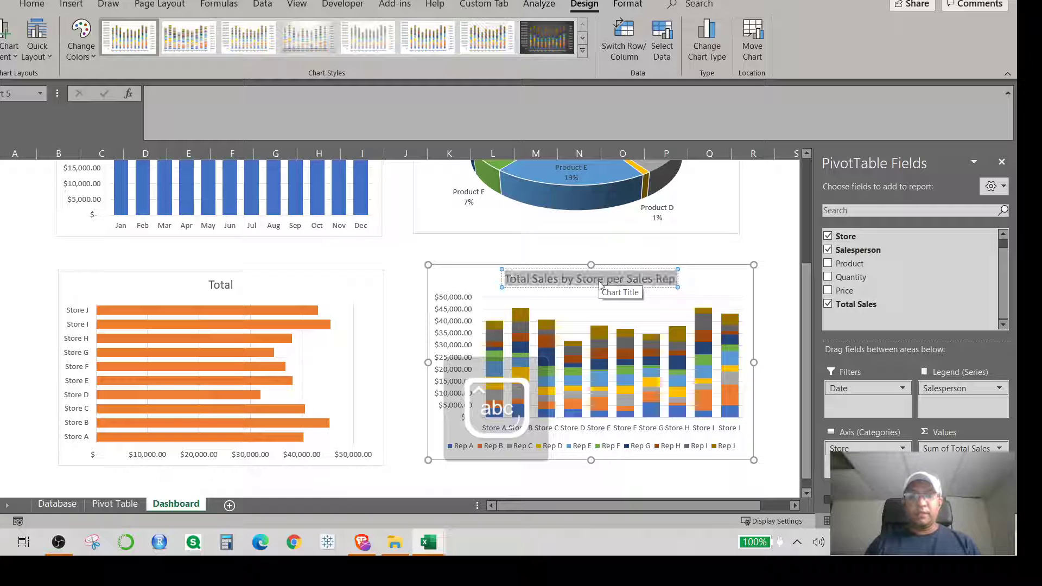
{"action": "key", "text": "ctrl+b"}
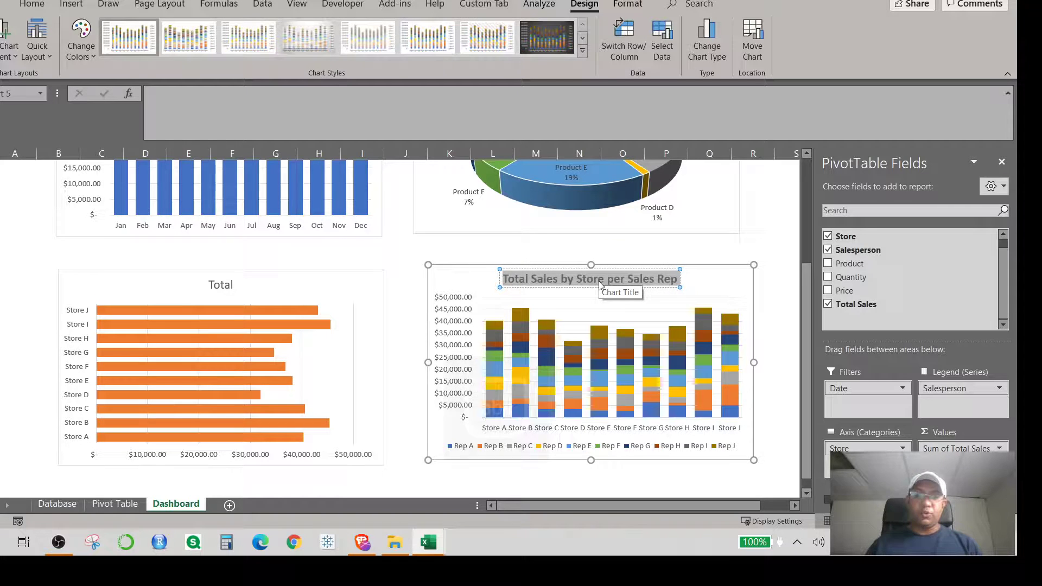
{"action": "left_click", "coordinate": [396, 295]}
{"action": "left_click", "coordinate": [677, 273]}
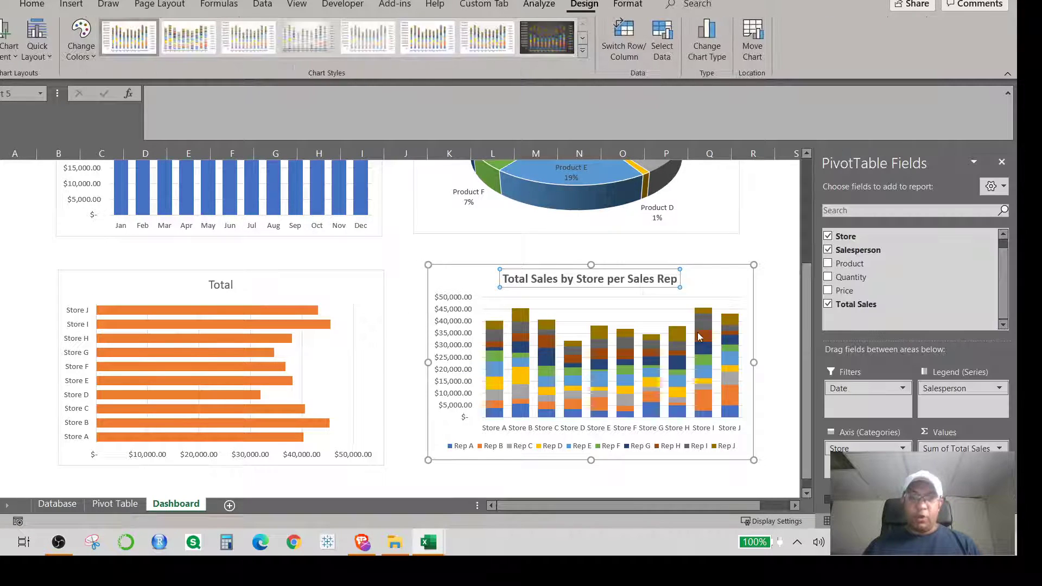
Review the four PivotCharts on the Dashboard sheet, comparing their layout and titles
{"action": "scroll", "coordinate": [380, 317], "scroll_direction": "up", "scroll_amount": 3}
{"action": "scroll", "coordinate": [384, 320], "scroll_direction": "down", "scroll_amount": 8}
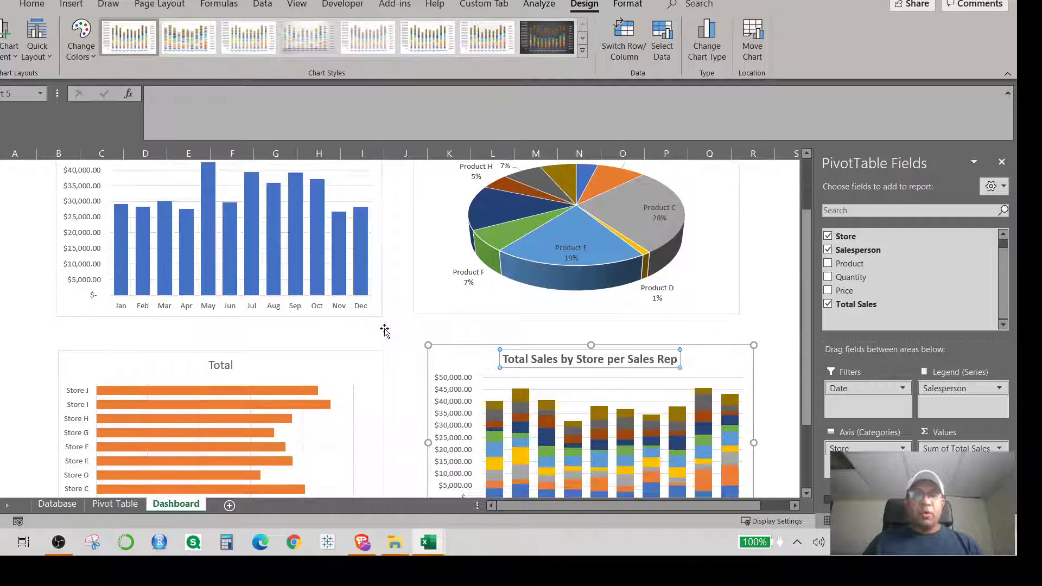
{"action": "scroll", "coordinate": [390, 365], "scroll_direction": "up", "scroll_amount": 7}
{"action": "scroll", "coordinate": [530, 286], "scroll_direction": "up", "scroll_amount": 1}
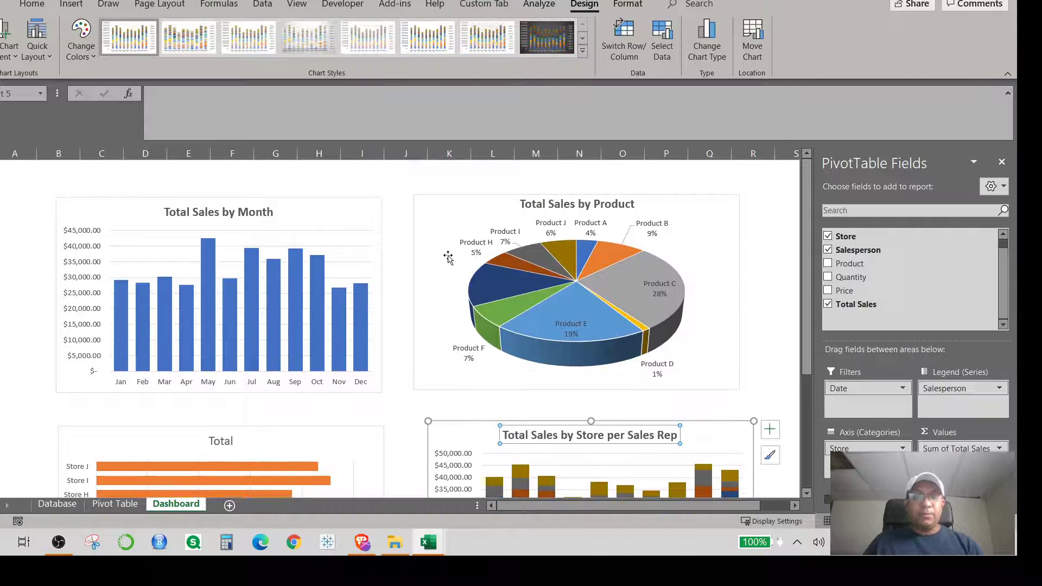
{"action": "scroll", "coordinate": [302, 325], "scroll_direction": "down", "scroll_amount": 8}
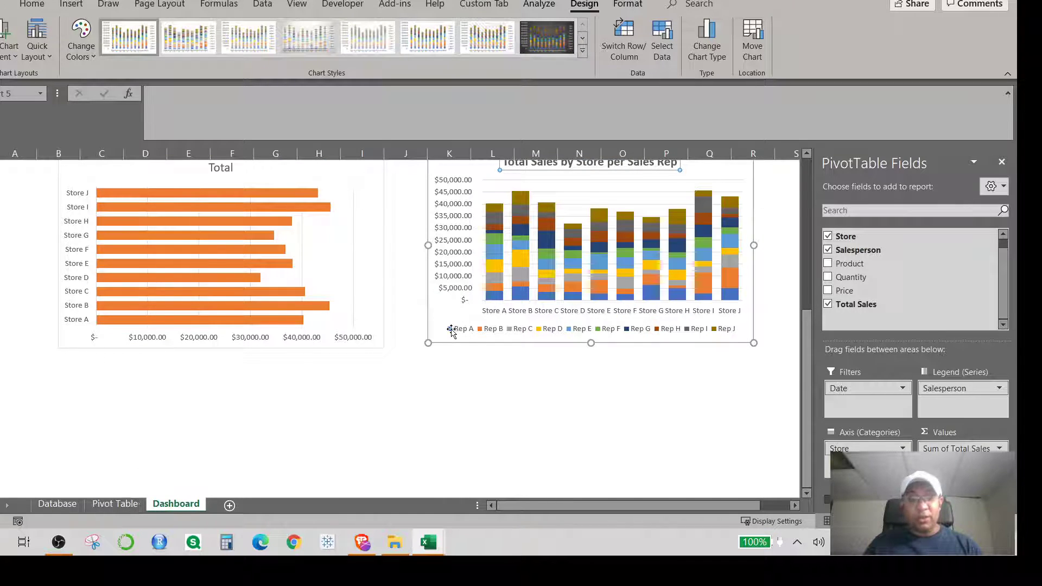
{"action": "scroll", "coordinate": [451, 325], "scroll_direction": "up", "scroll_amount": 8}
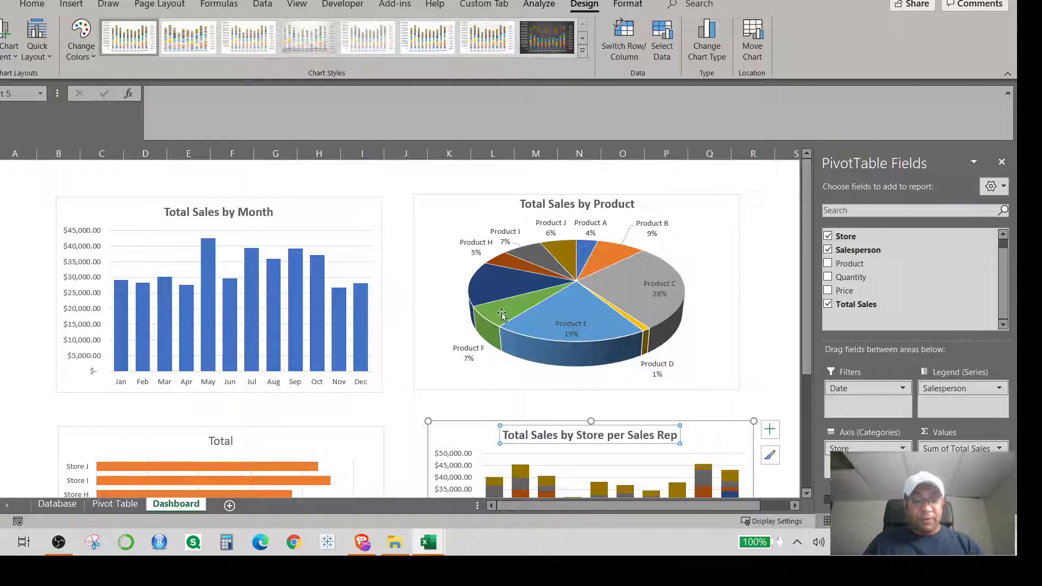
{"action": "scroll", "coordinate": [498, 333], "scroll_direction": "down", "scroll_amount": 6}
{"action": "scroll", "coordinate": [494, 329], "scroll_direction": "up", "scroll_amount": 6}
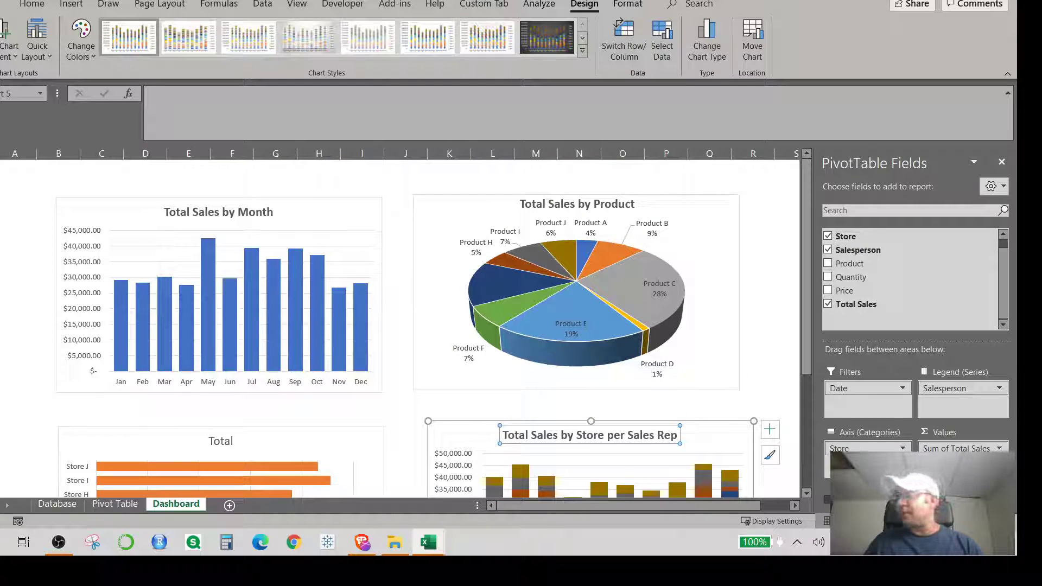
{"action": "key", "text": "Escape"}
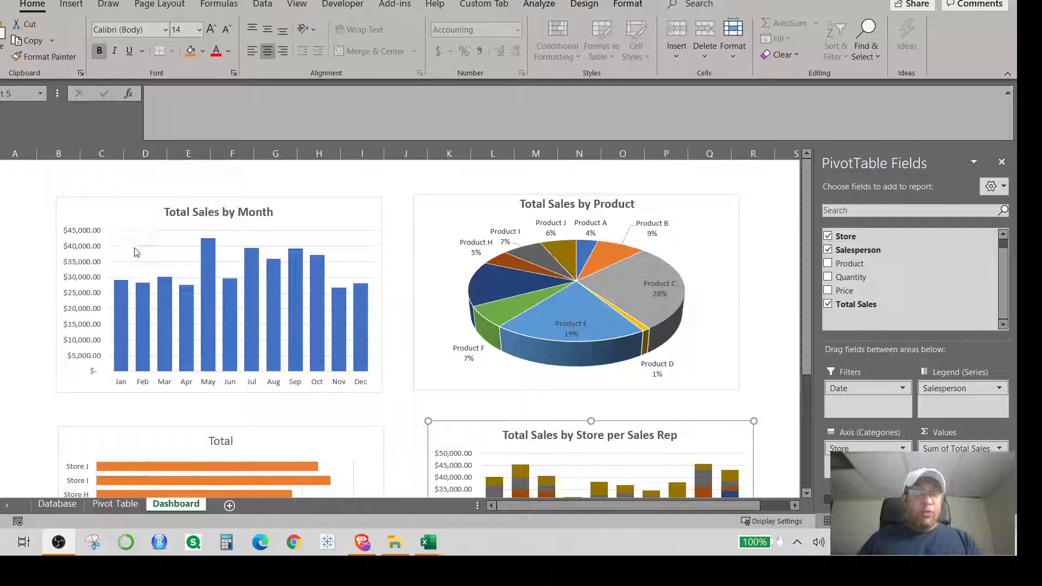
{"action": "left_click", "coordinate": [28, 177]}
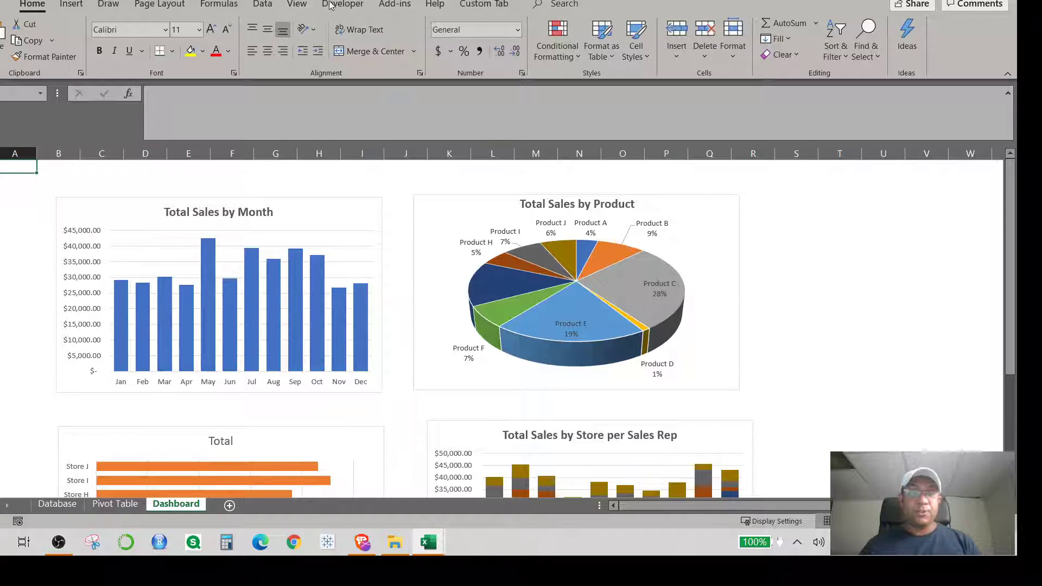
{"action": "left_click", "coordinate": [71, 4]}
{"action": "left_click", "coordinate": [759, 36]}
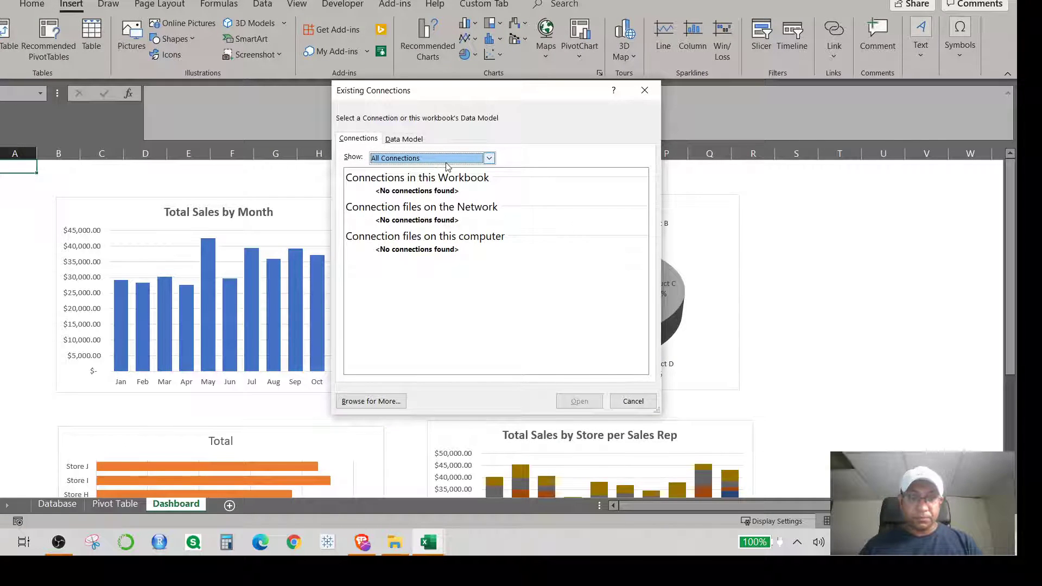
{"action": "left_click", "coordinate": [411, 140]}
{"action": "left_click", "coordinate": [358, 138]}
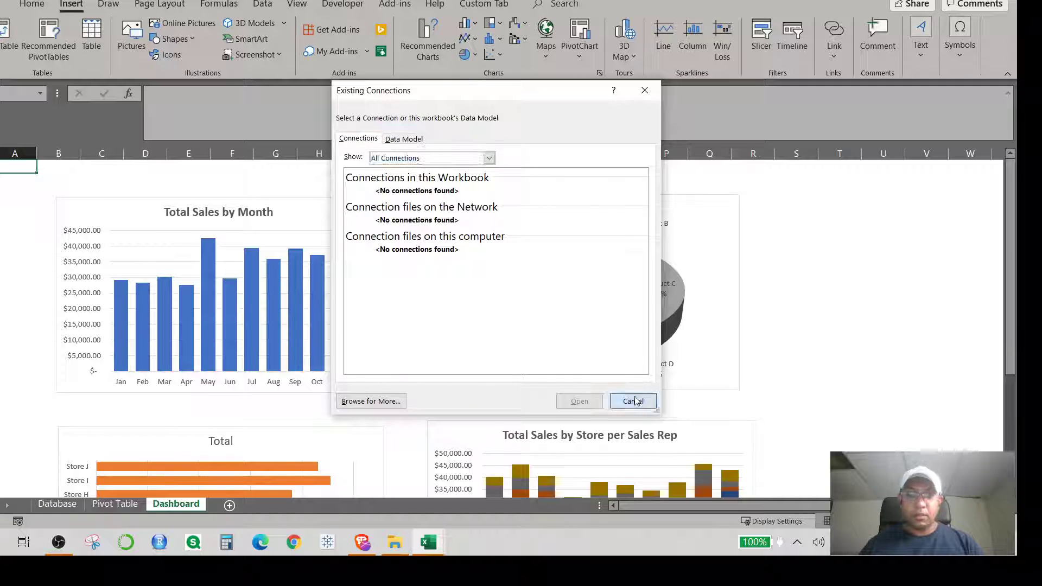
{"action": "left_click", "coordinate": [633, 401]}
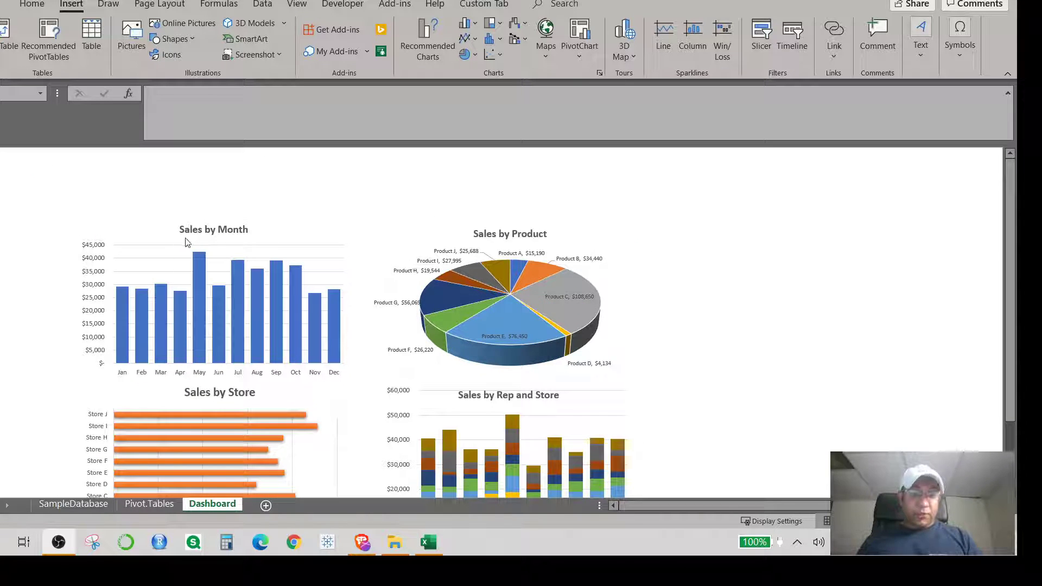
In the workbook containing the SampleDatabase sheet, insert Date, Store, Salesperson and Product slicers for the Sales by Month chart
{"action": "left_click", "coordinate": [194, 268]}
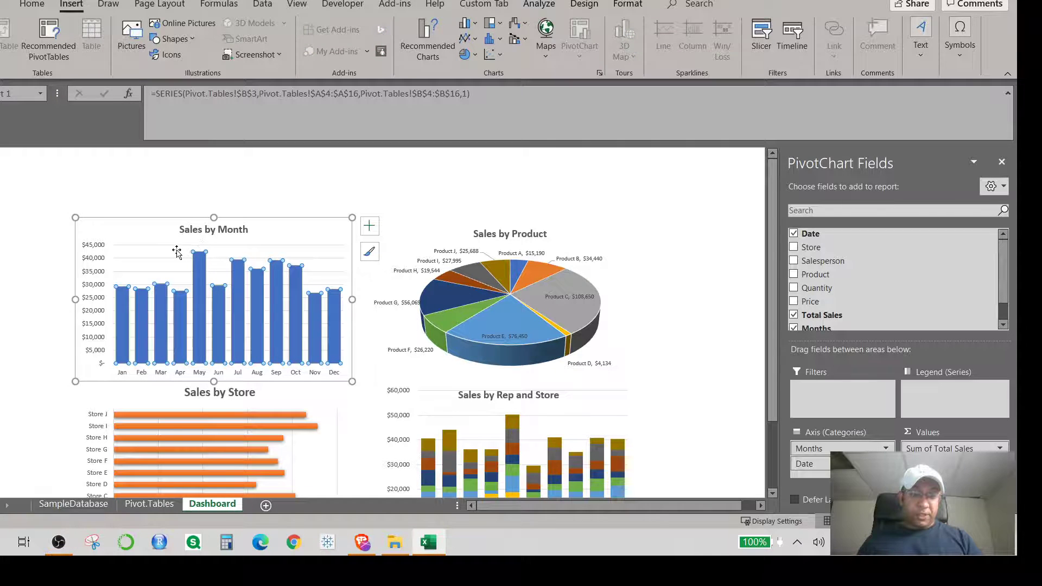
{"action": "left_click", "coordinate": [762, 38]}
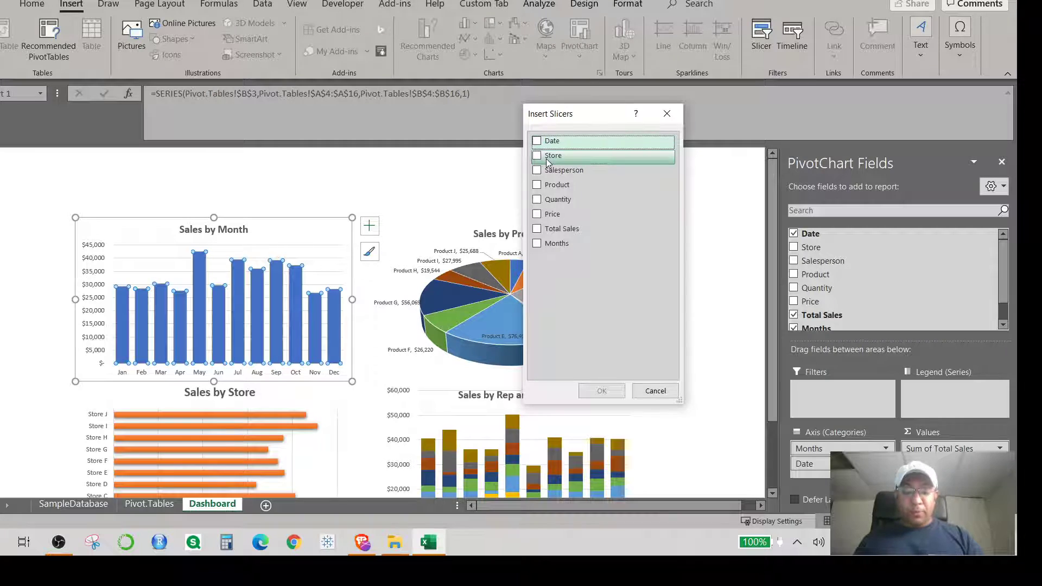
{"action": "left_click", "coordinate": [538, 157]}
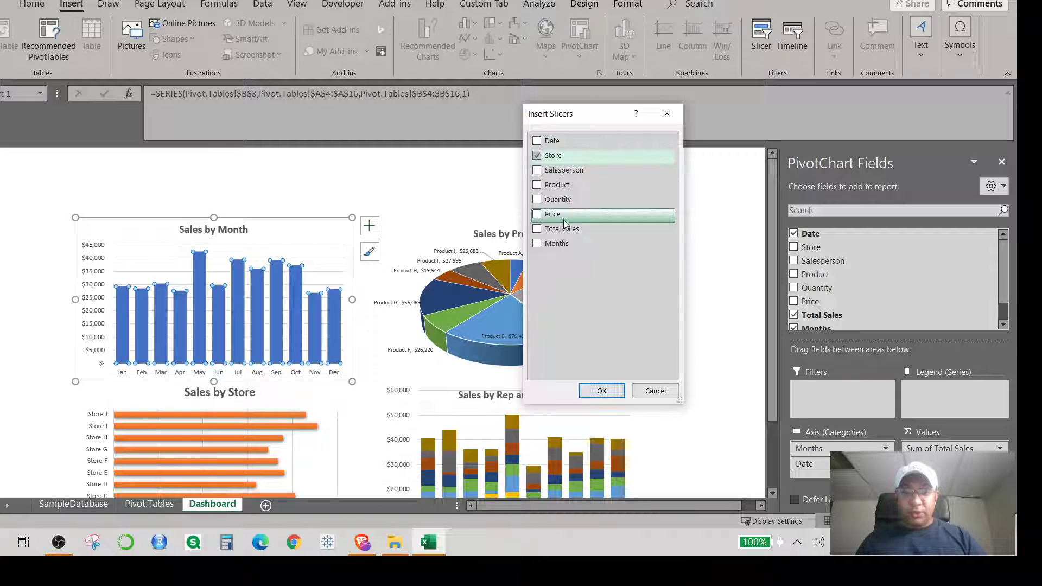
{"action": "left_click", "coordinate": [537, 171]}
{"action": "left_click", "coordinate": [537, 185]}
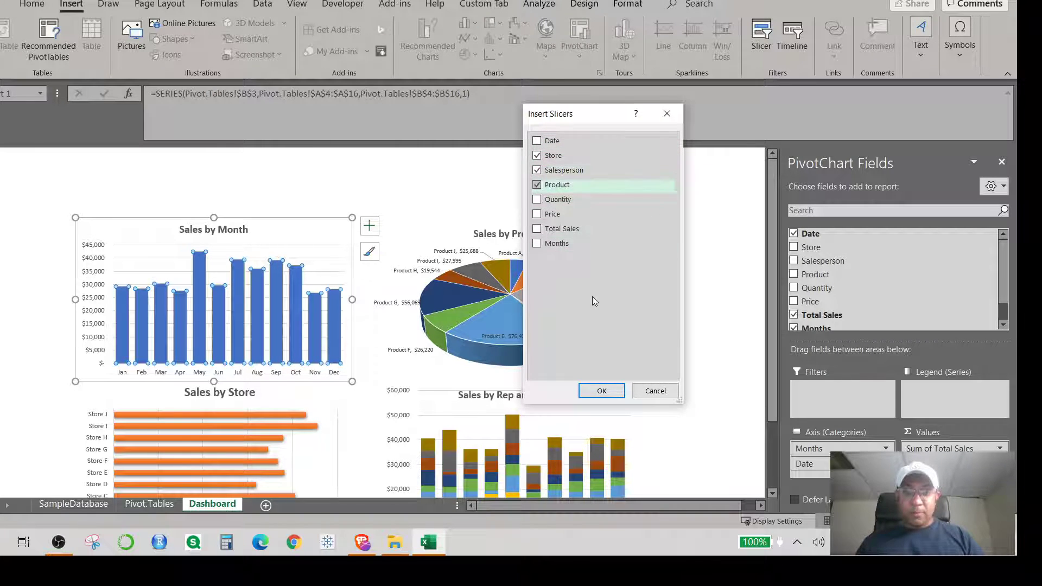
{"action": "left_click", "coordinate": [538, 141]}
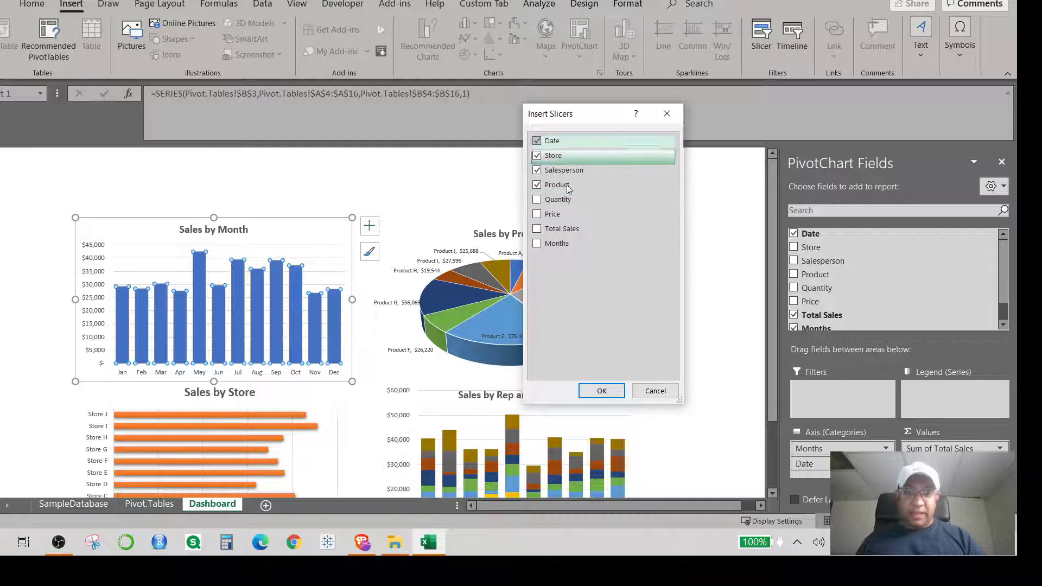
{"action": "left_click", "coordinate": [599, 391]}
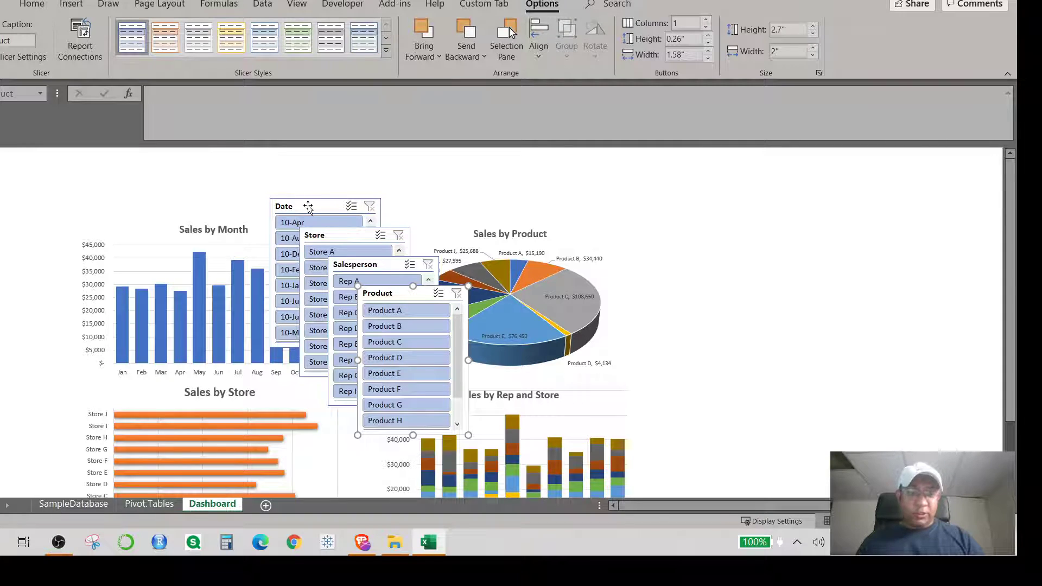
Move the Date slicer beside the charts, and lay out the Store slicer above Sales by Month in three columns, about 1.33" by 3.59"
{"action": "left_click_drag", "start_coordinate": [316, 211], "coordinate": [698, 213]}
{"action": "left_click_drag", "start_coordinate": [350, 236], "coordinate": [29, 159]}
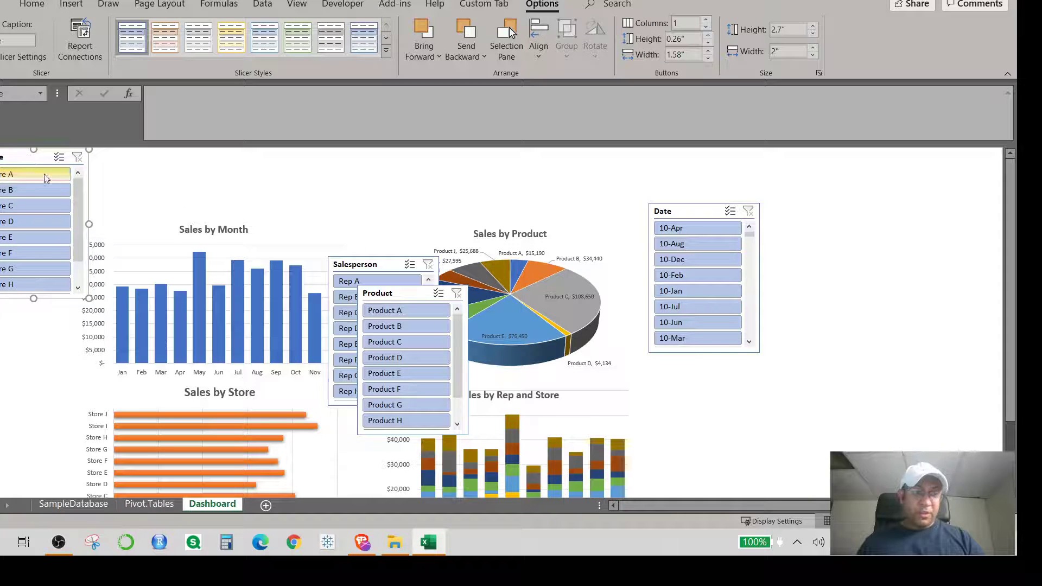
{"action": "left_click_drag", "start_coordinate": [85, 297], "coordinate": [102, 205]}
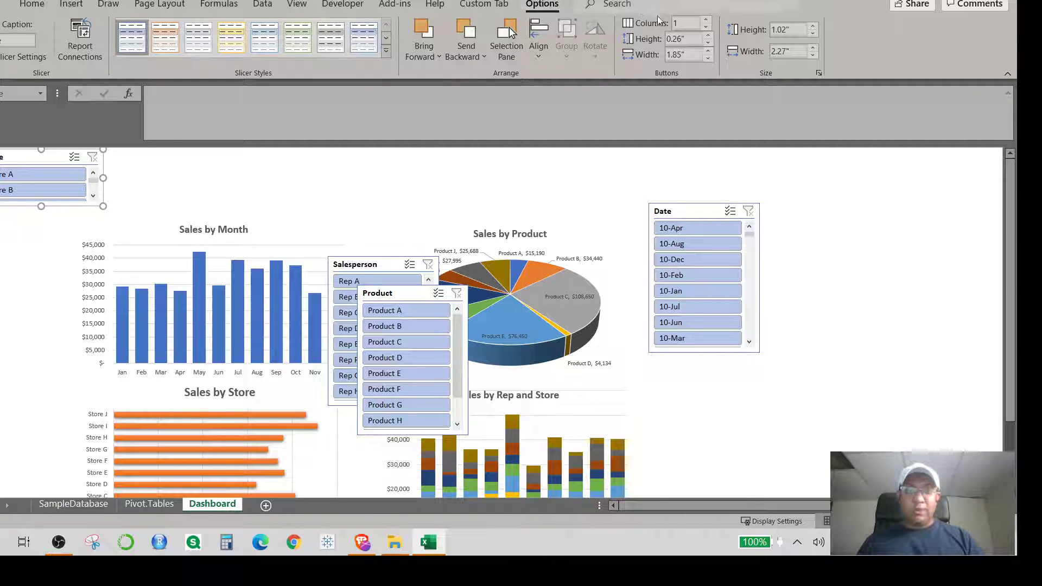
{"action": "left_click", "coordinate": [706, 20]}
{"action": "left_click", "coordinate": [707, 21]}
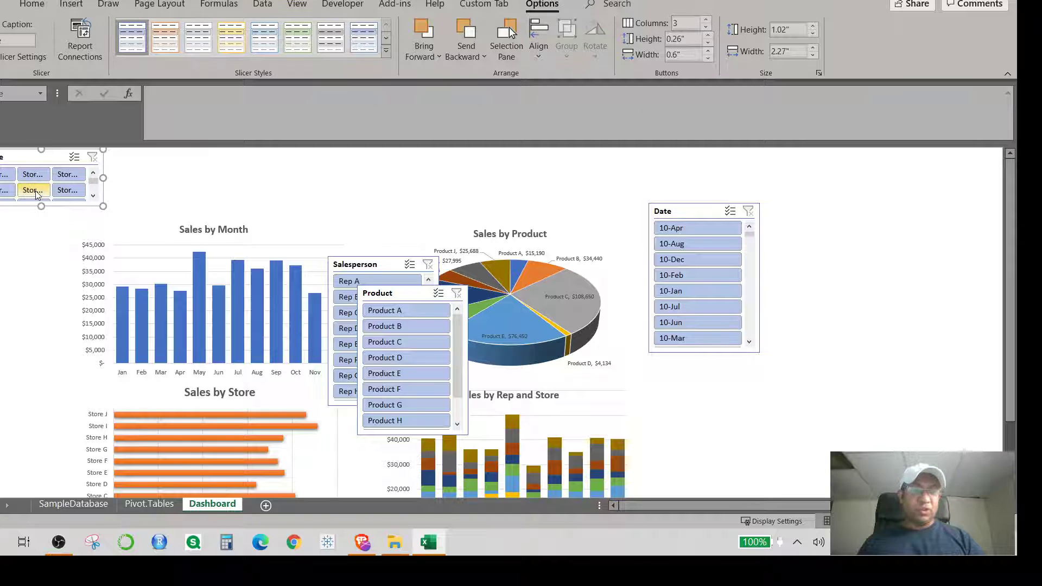
{"action": "left_click_drag", "start_coordinate": [103, 207], "coordinate": [176, 222]}
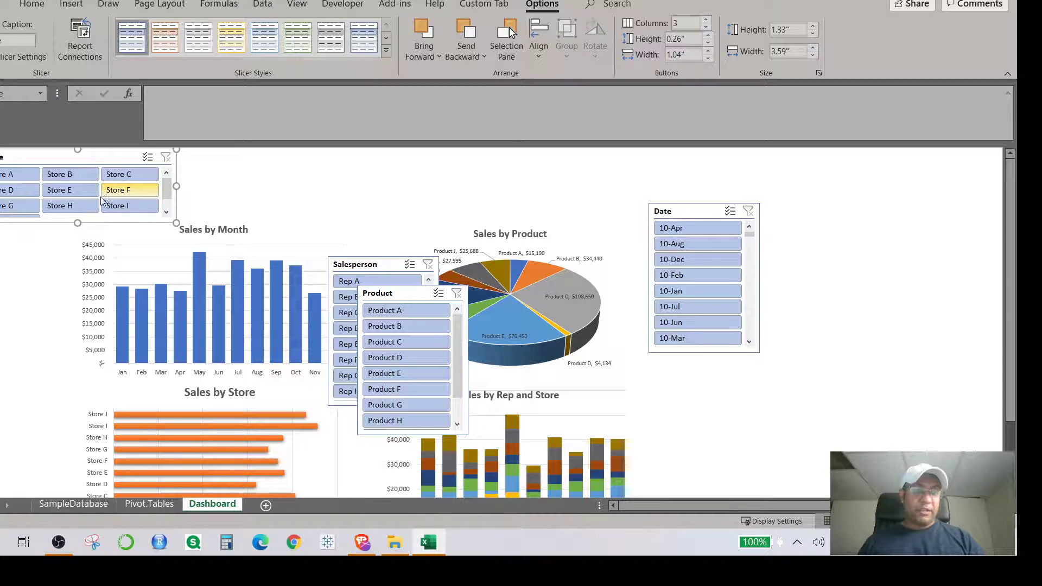
Place the Salesperson slicer beside the Store slicer, with three columns and a size of about 1.23" high by 3.46" wide
{"action": "left_click_drag", "start_coordinate": [361, 259], "coordinate": [233, 152]}
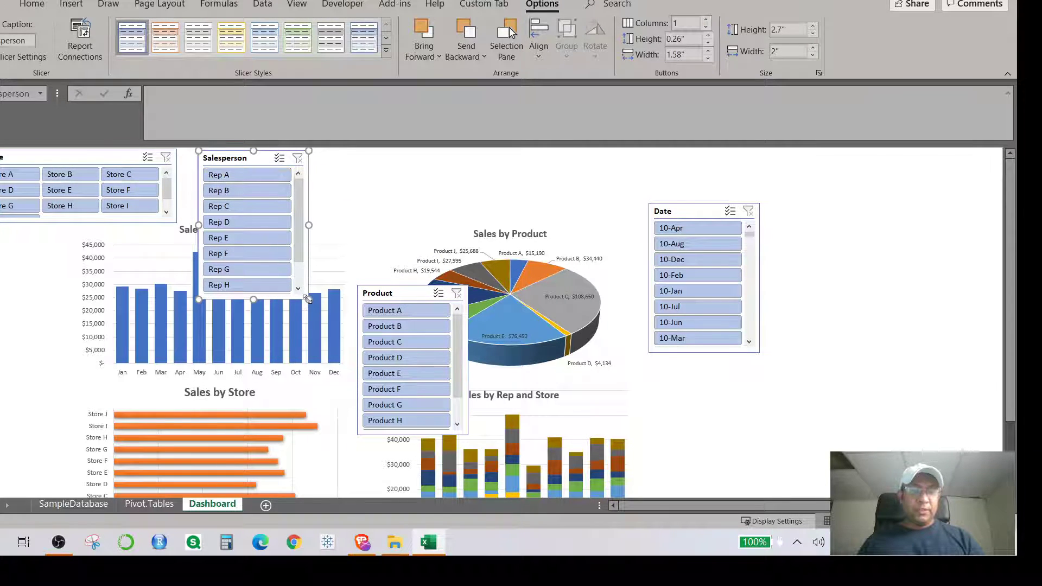
{"action": "left_click_drag", "start_coordinate": [307, 299], "coordinate": [362, 217]}
{"action": "left_click", "coordinate": [706, 20]}
{"action": "left_click_drag", "start_coordinate": [363, 218], "coordinate": [389, 217]}
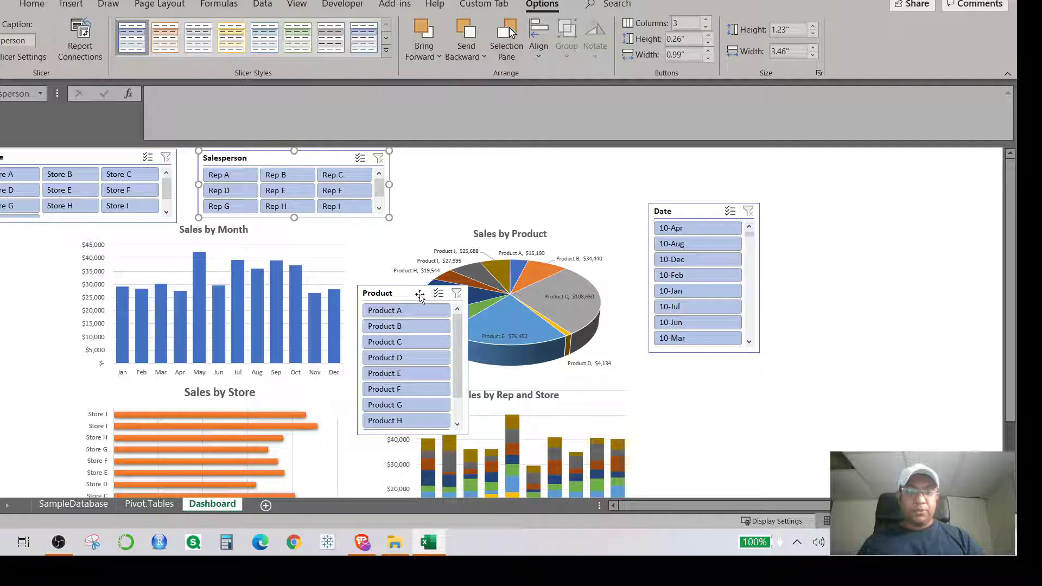
Place the Product slicer above the Sales by Product chart, with three columns and a size of about 1.42" high by 4.07" wide
{"action": "left_click_drag", "start_coordinate": [414, 295], "coordinate": [466, 157]}
{"action": "left_click_drag", "start_coordinate": [520, 297], "coordinate": [571, 214]}
{"action": "left_click", "coordinate": [706, 20]}
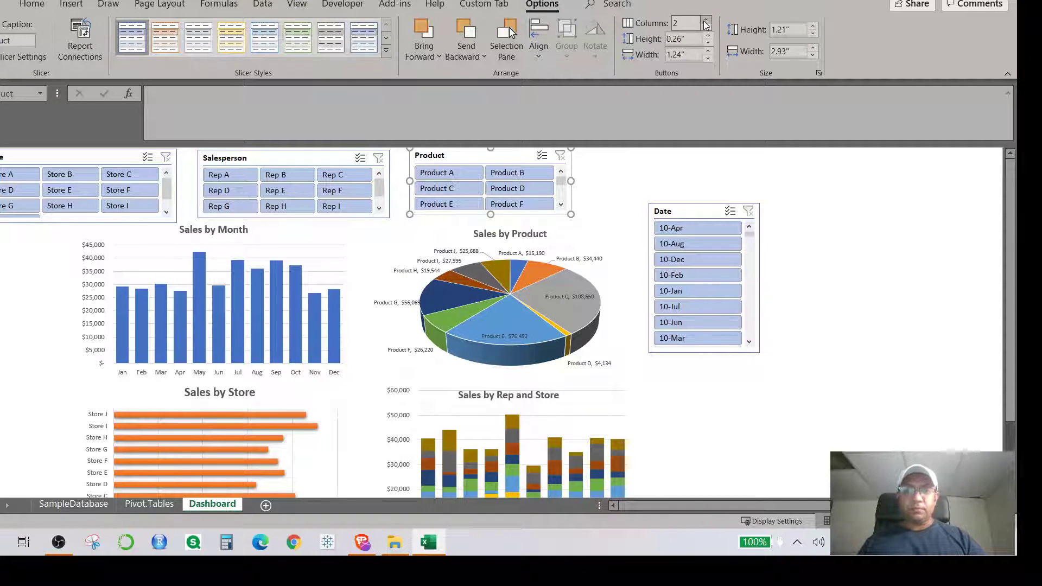
{"action": "left_click", "coordinate": [705, 21]}
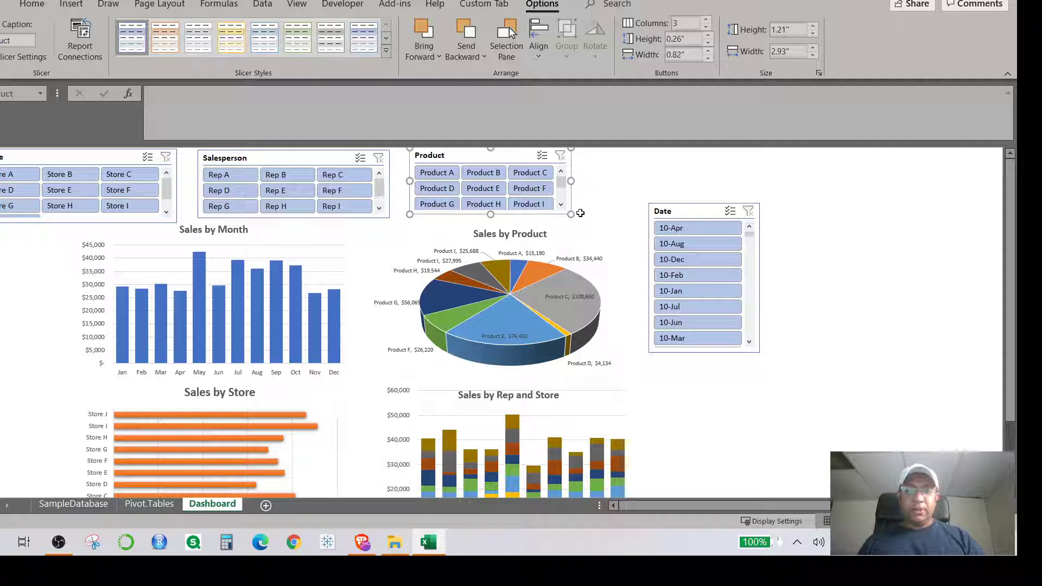
{"action": "left_click_drag", "start_coordinate": [571, 215], "coordinate": [635, 227]}
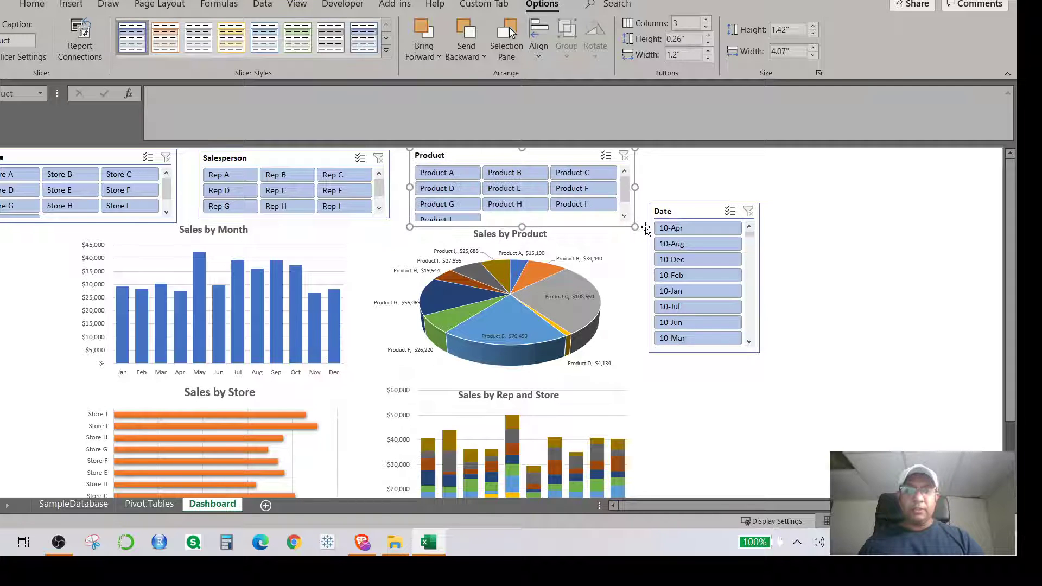
Place the Date slicer below the Store slicer beside Sales by Month, narrow it to about 1.63", and look through its date entries
{"action": "left_click_drag", "start_coordinate": [691, 212], "coordinate": [20, 235]}
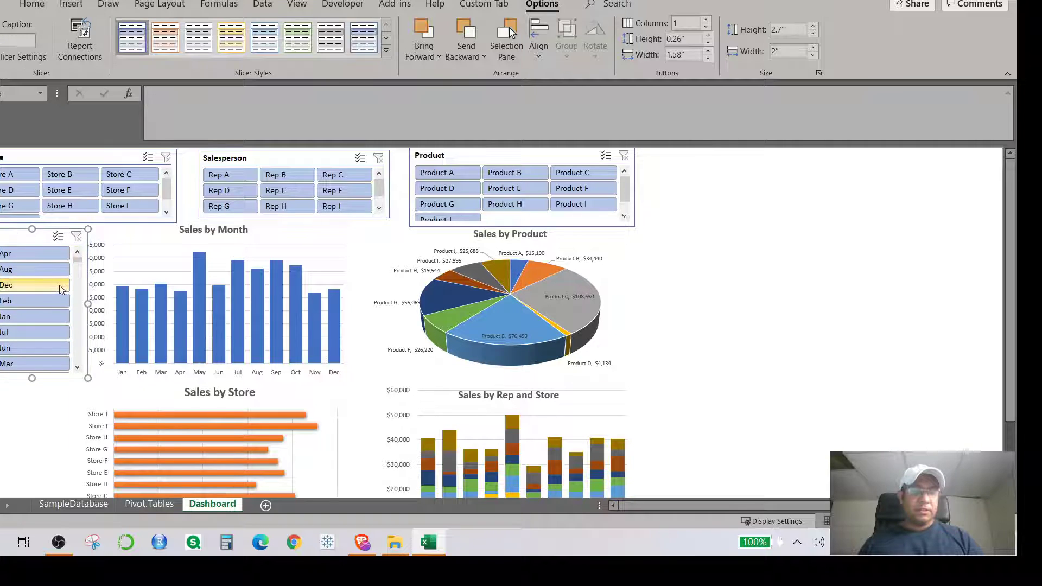
{"action": "left_click_drag", "start_coordinate": [89, 303], "coordinate": [67, 303]}
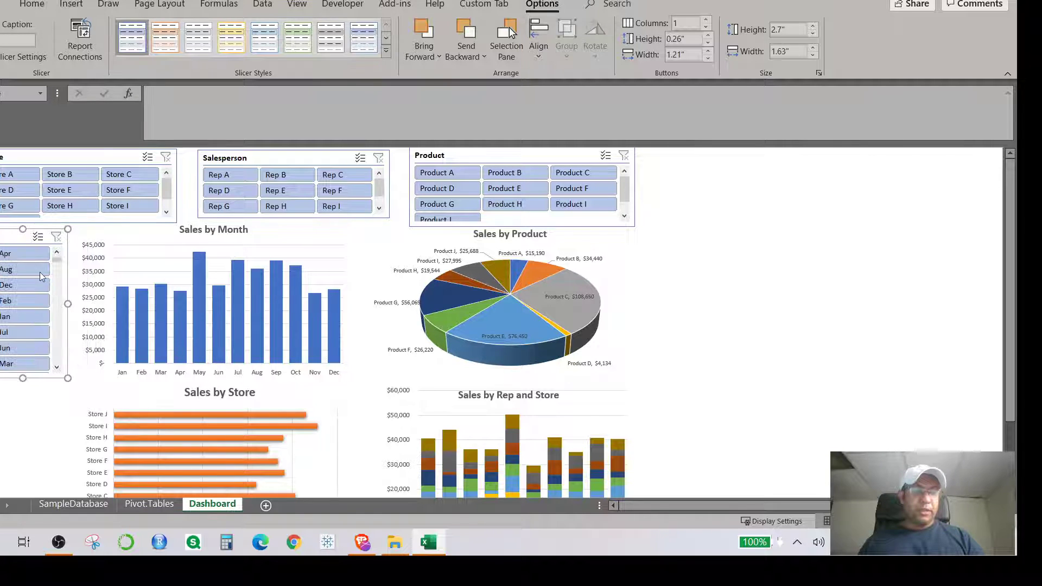
{"action": "right_click", "coordinate": [4, 241]}
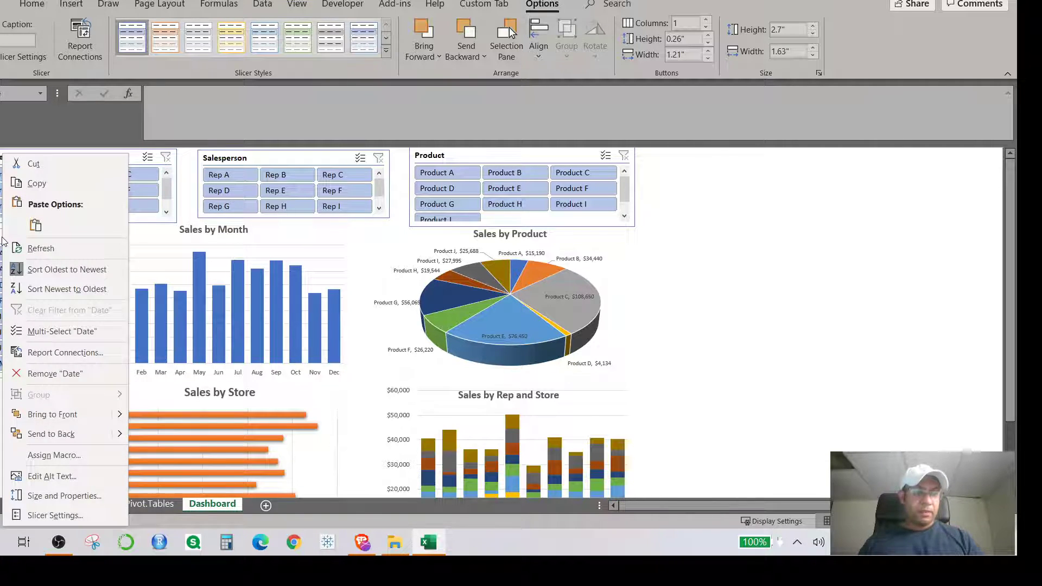
{"action": "key", "text": "Escape"}
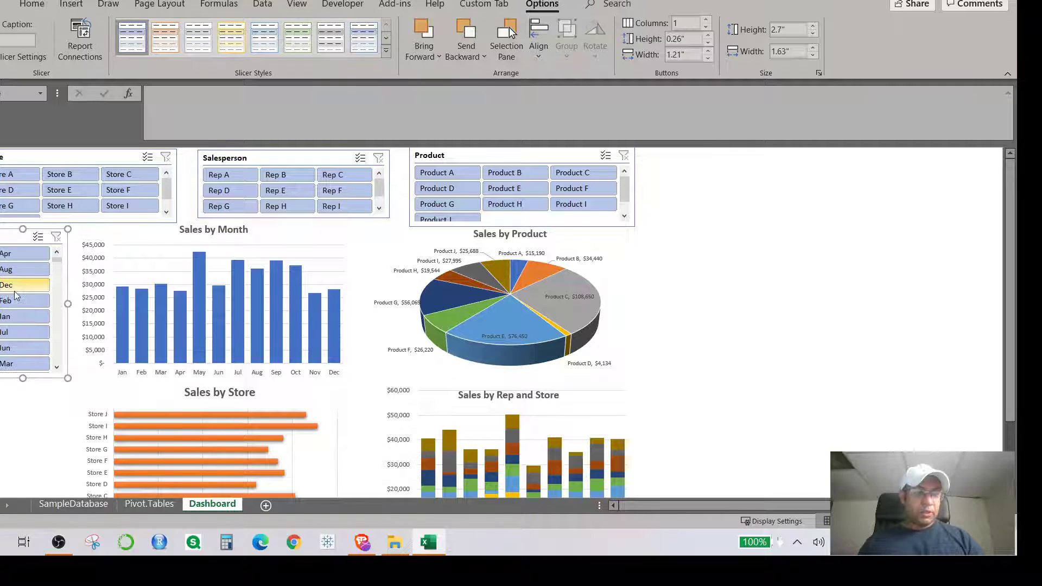
{"action": "scroll", "coordinate": [15, 292], "scroll_direction": "up", "scroll_amount": 2}
{"action": "left_click", "coordinate": [38, 237]}
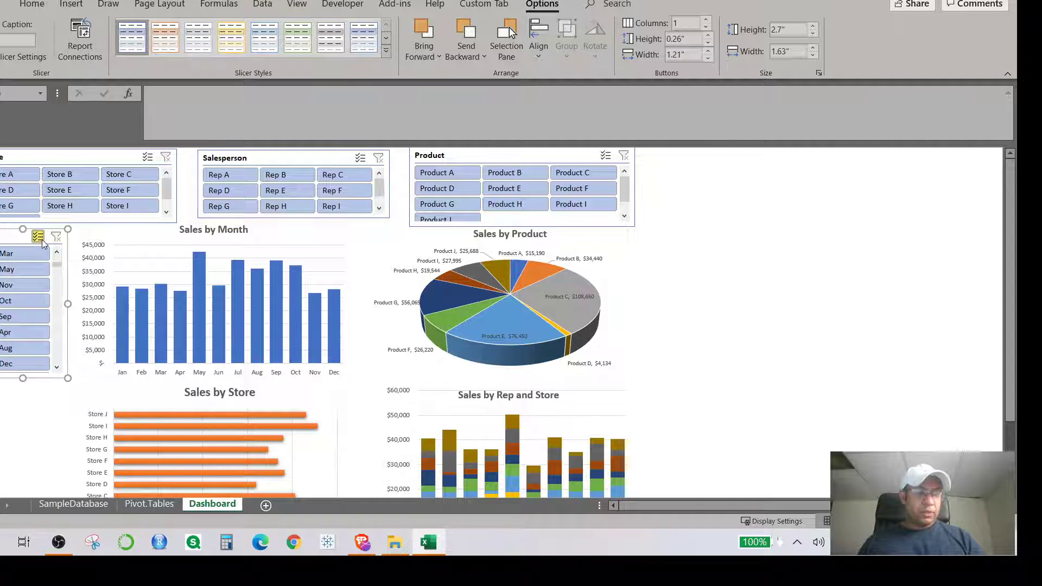
{"action": "scroll", "coordinate": [12, 296], "scroll_direction": "up", "scroll_amount": 1}
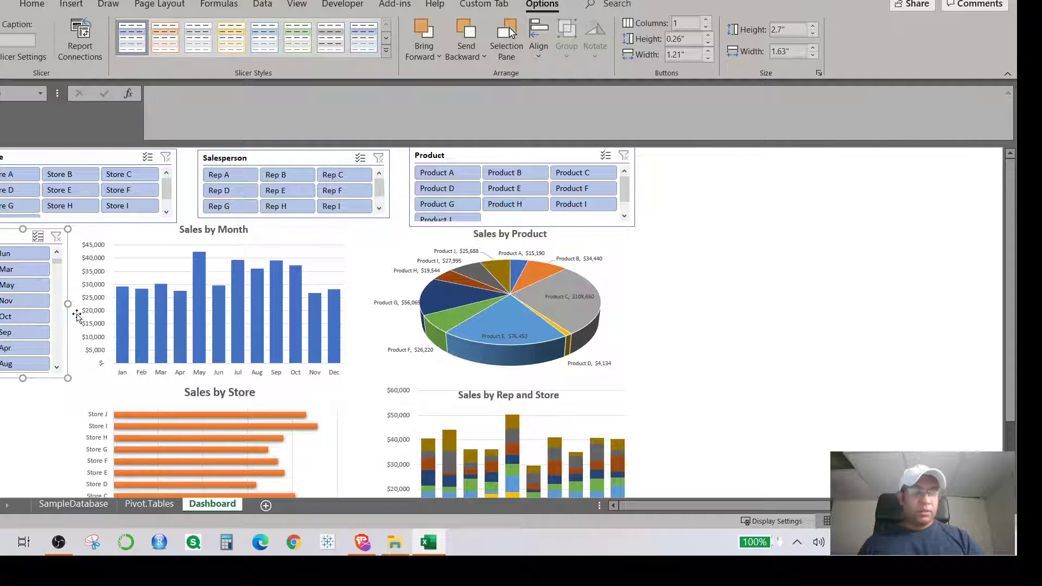
Inspect the date grouping of the monthly PivotTable on the Pivot.Tables sheet, keeping Months as the grouping unit
{"action": "left_click", "coordinate": [213, 239]}
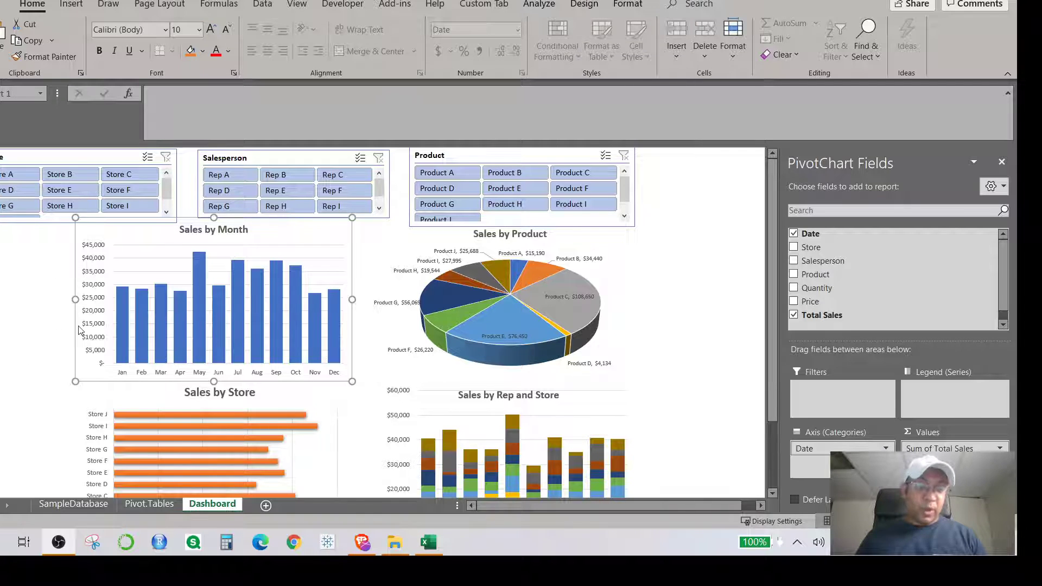
{"action": "left_click", "coordinate": [138, 504]}
{"action": "right_click", "coordinate": [17, 230]}
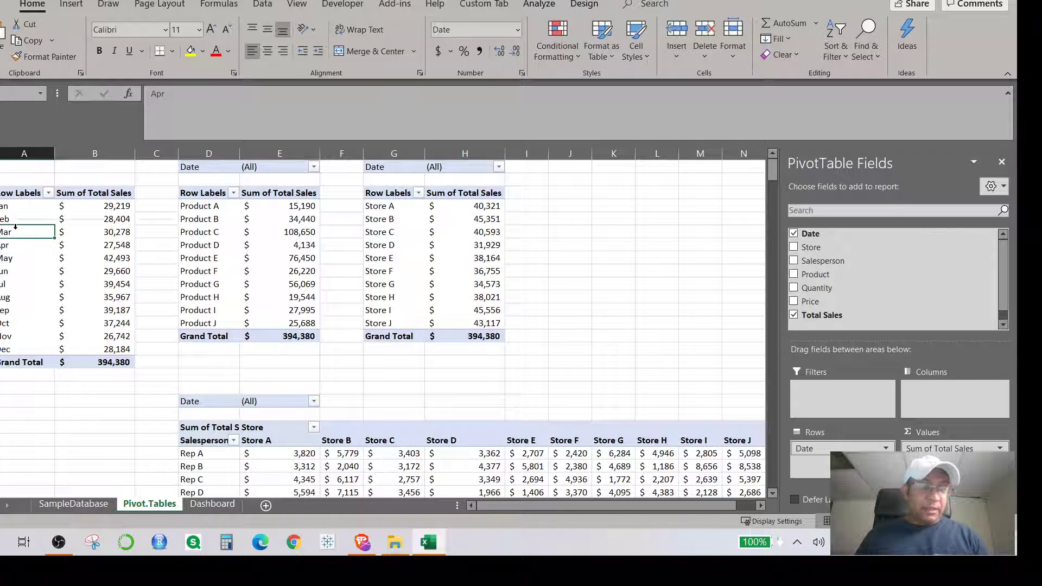
{"action": "left_click", "coordinate": [46, 383]}
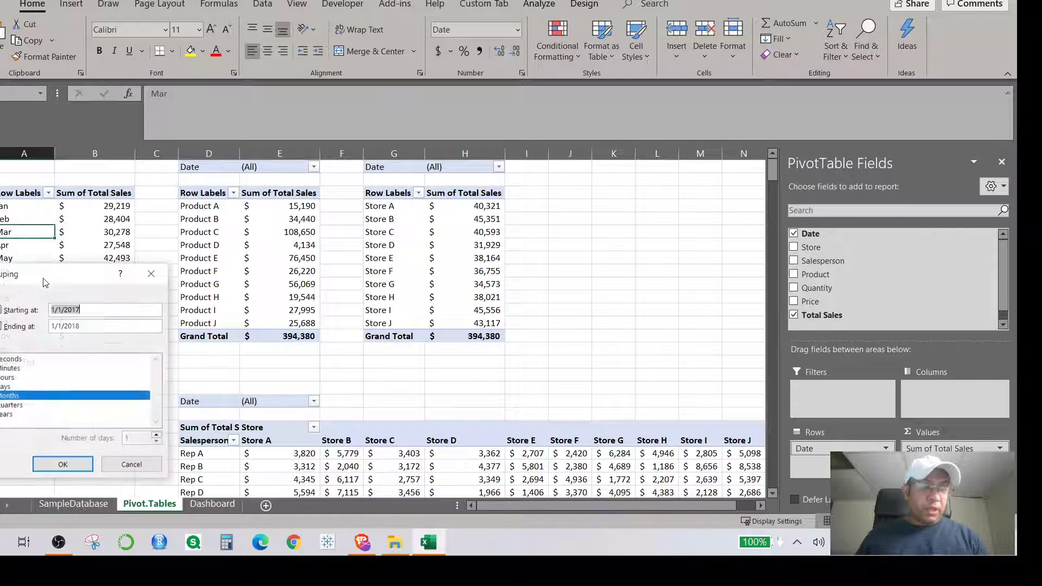
{"action": "left_click", "coordinate": [11, 386]}
{"action": "left_click", "coordinate": [57, 464]}
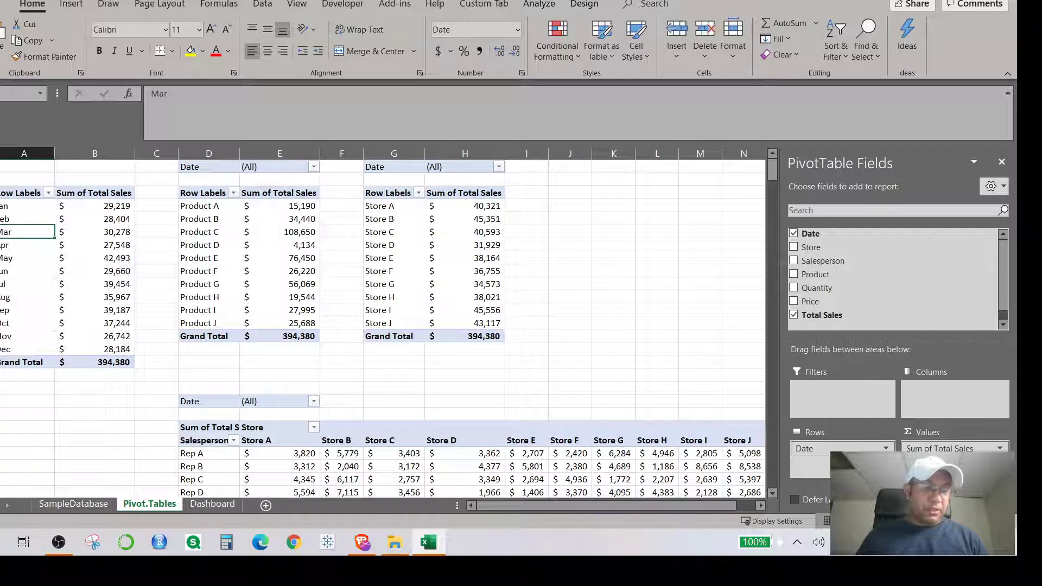
Regroup the dates of the monthly PivotTable by Months only, leaving out Days
{"action": "right_click", "coordinate": [18, 244]}
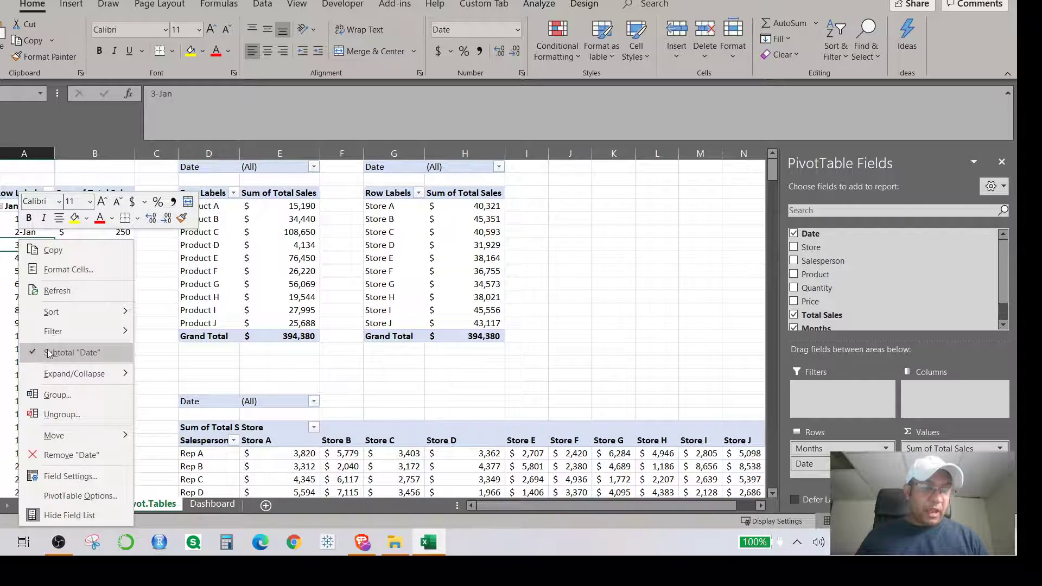
{"action": "left_click", "coordinate": [57, 399]}
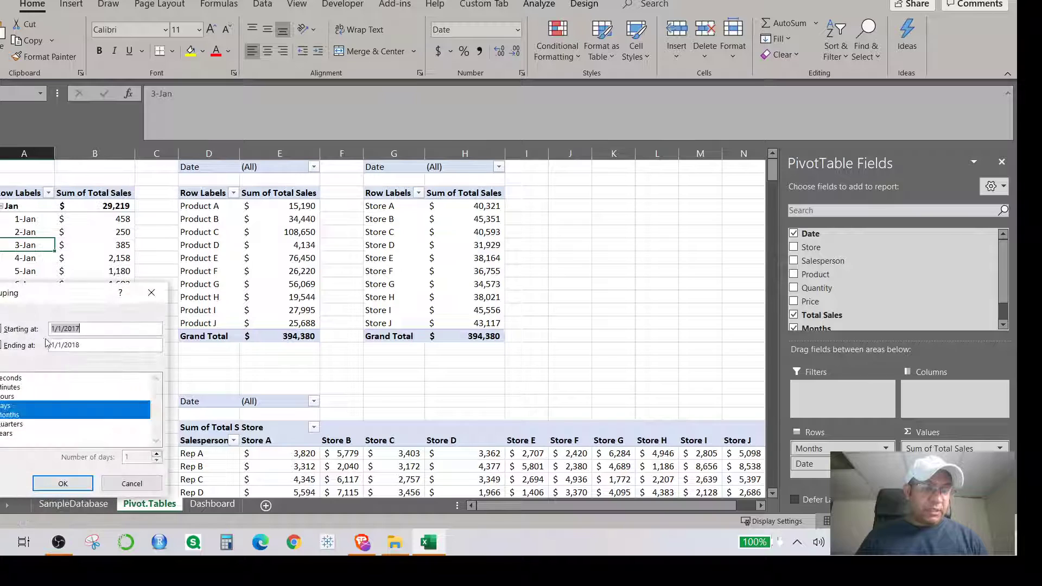
{"action": "left_click", "coordinate": [16, 406]}
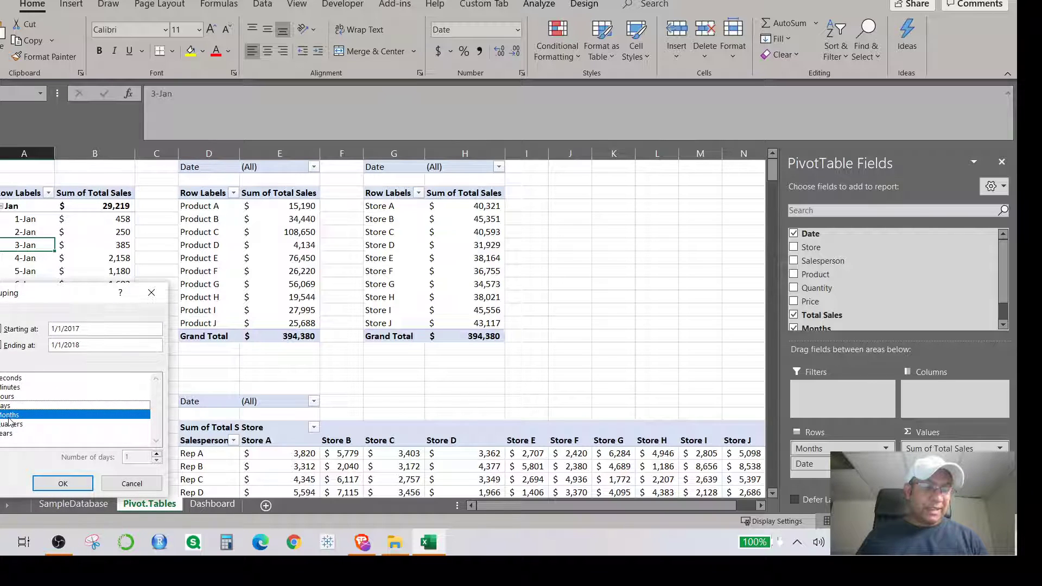
{"action": "left_click", "coordinate": [63, 483]}
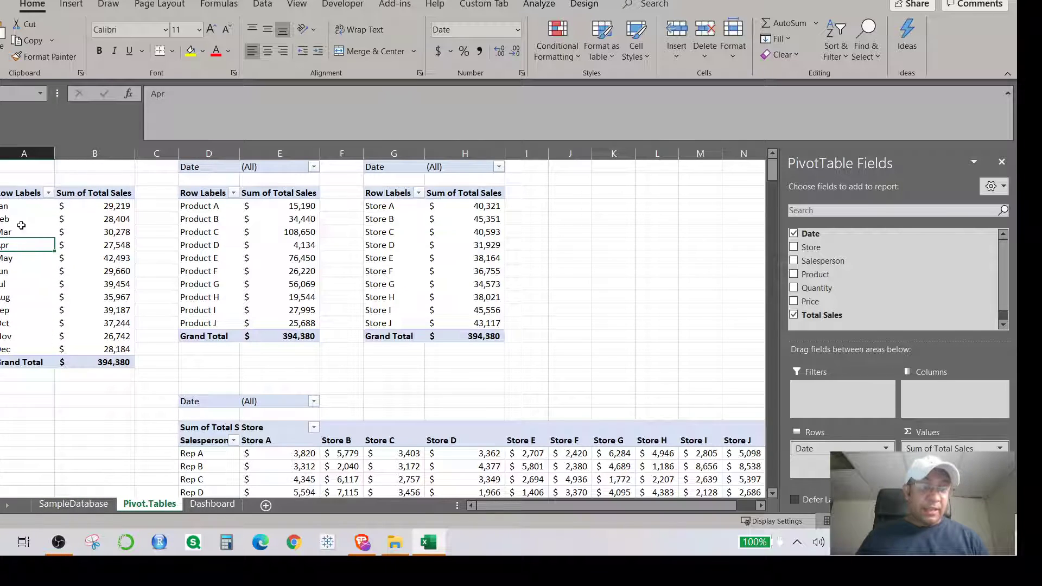
Insert a Date slicer for the Sales by Month chart on the Dashboard sheet
{"action": "left_click", "coordinate": [212, 503]}
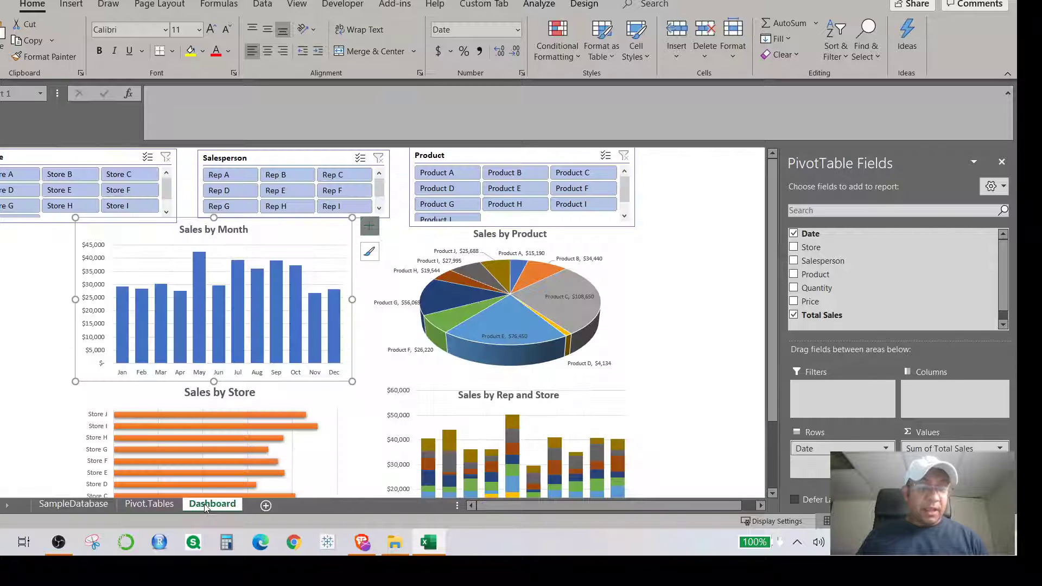
{"action": "left_click", "coordinate": [233, 289]}
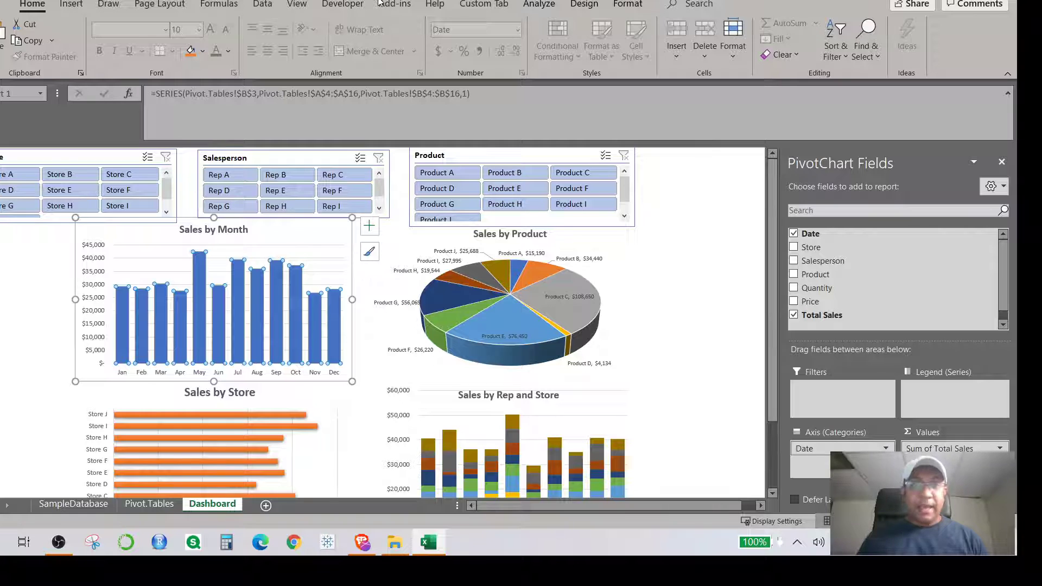
{"action": "left_click", "coordinate": [71, 4]}
{"action": "left_click", "coordinate": [761, 34]}
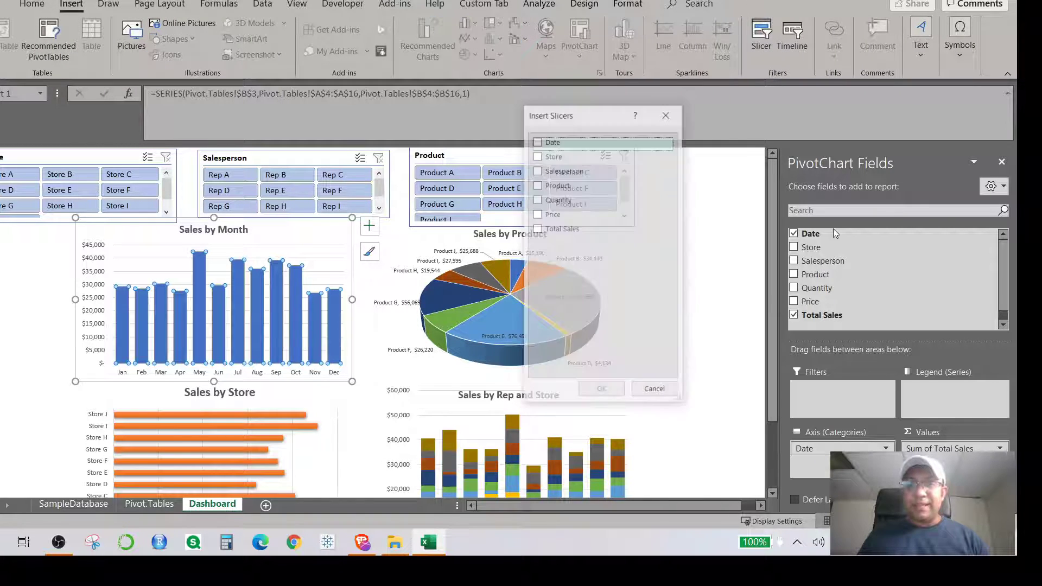
{"action": "left_click", "coordinate": [536, 141]}
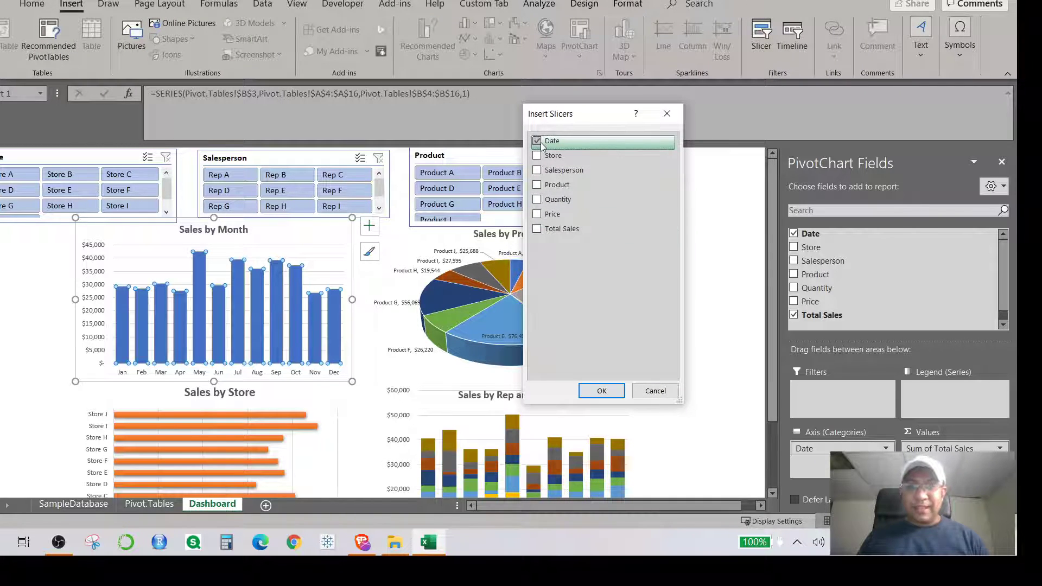
{"action": "left_click", "coordinate": [601, 390]}
Place the Date slicer below the Store slicer beside Sales by Month, sized about 3.75" high by 1.72" wide
{"action": "left_click_drag", "start_coordinate": [358, 247], "coordinate": [24, 234]}
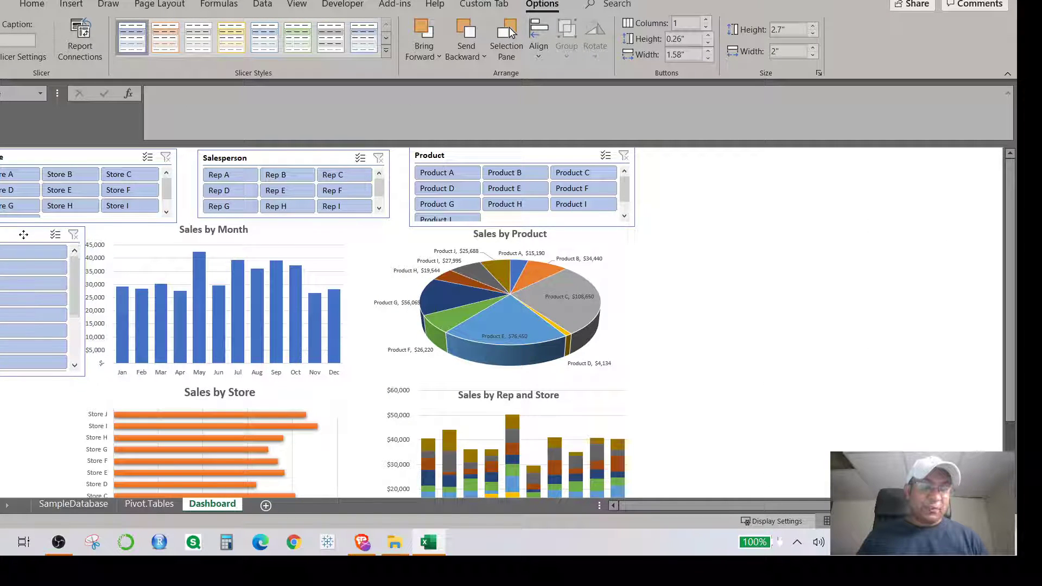
{"action": "left_click_drag", "start_coordinate": [85, 376], "coordinate": [69, 434]}
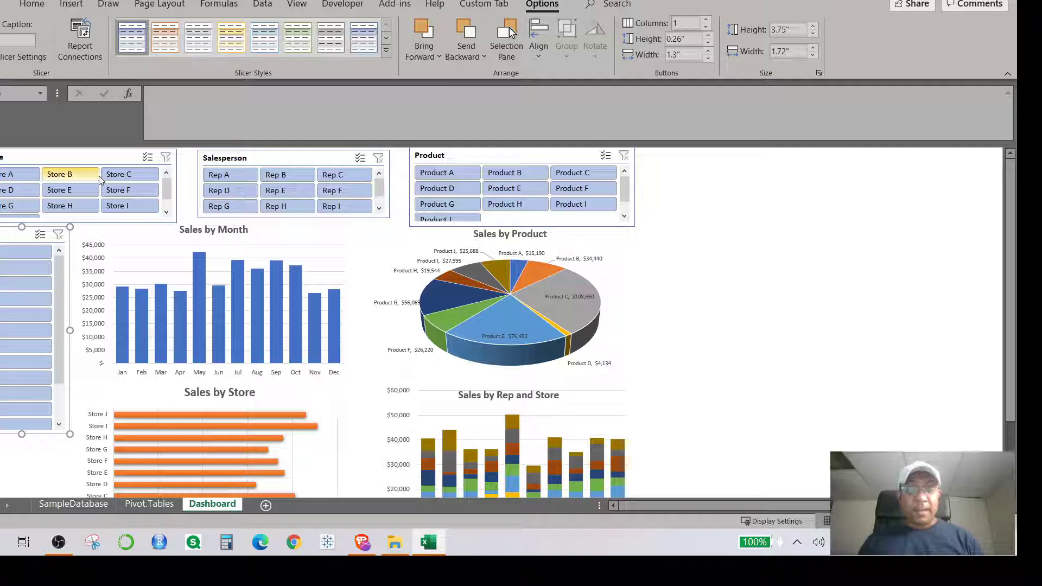
Connect the Store slicer to all four PivotTables through its report connections
{"action": "right_click", "coordinate": [45, 159]}
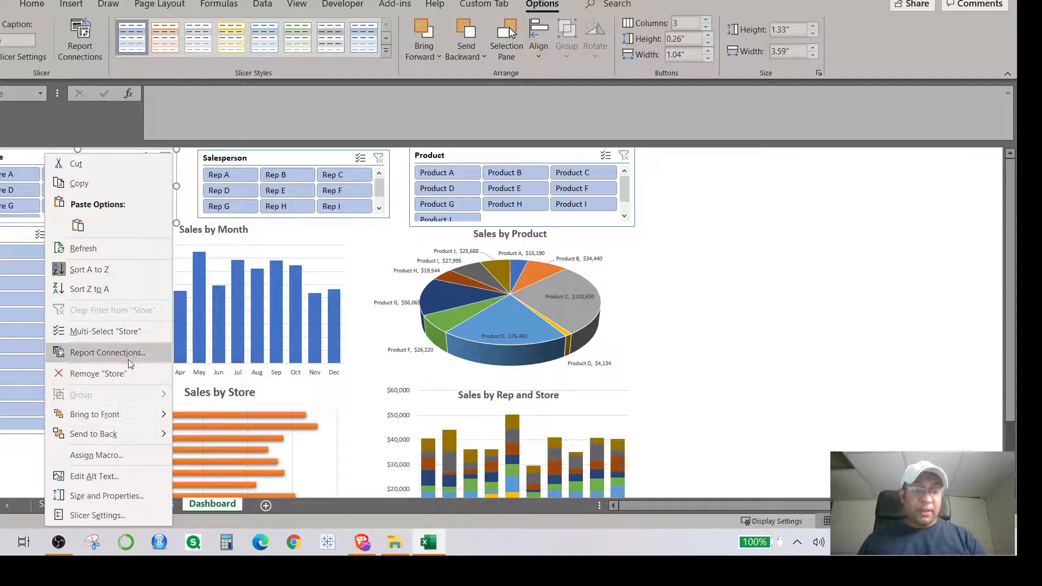
{"action": "left_click", "coordinate": [107, 362]}
{"action": "left_click_drag", "start_coordinate": [87, 312], "coordinate": [221, 274]}
{"action": "left_click", "coordinate": [138, 322]}
{"action": "left_click", "coordinate": [138, 334]}
{"action": "left_click", "coordinate": [138, 346]}
{"action": "left_click", "coordinate": [251, 370]}
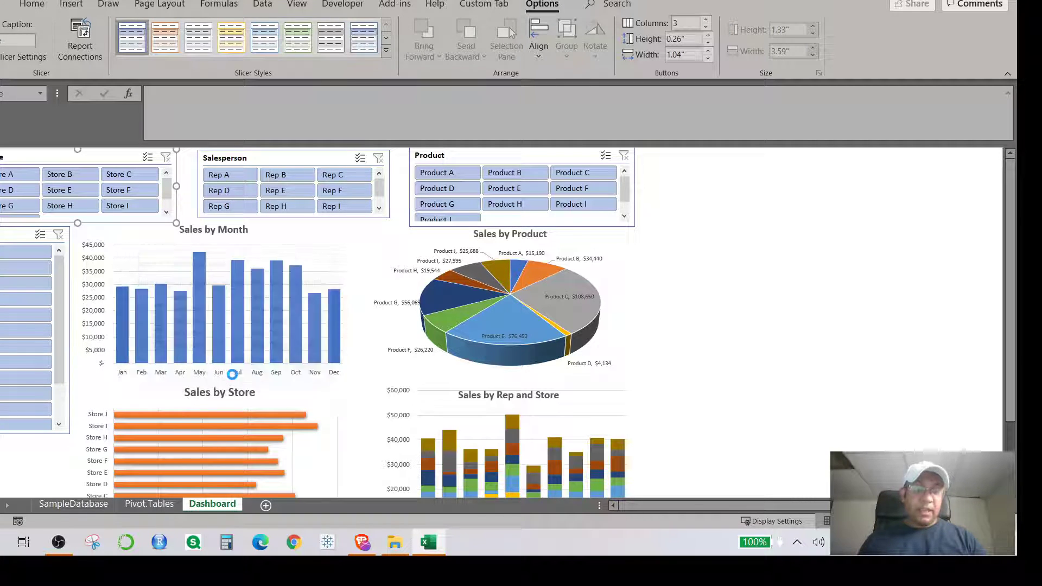
Connect the Salesperson slicer to all four PivotTables through its report connections
{"action": "right_click", "coordinate": [258, 154]}
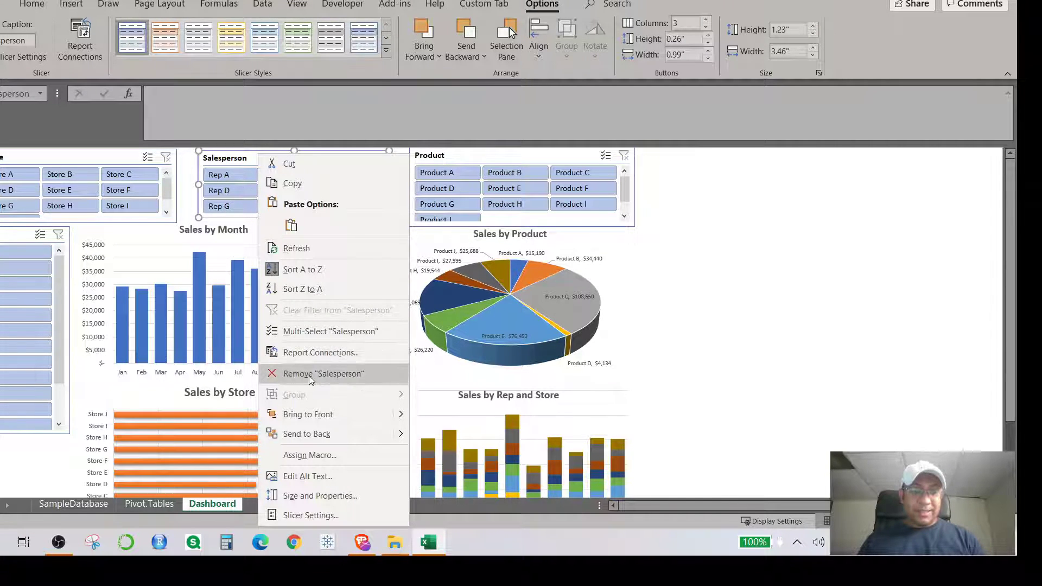
{"action": "left_click", "coordinate": [308, 353]}
{"action": "left_click", "coordinate": [215, 373]}
{"action": "left_click", "coordinate": [215, 384]}
{"action": "left_click", "coordinate": [215, 397]}
{"action": "left_click", "coordinate": [331, 420]}
Add PivotTable2, PivotTable3 and PivotTable4 to the Product slicer's report connections alongside PivotTable1
{"action": "right_click", "coordinate": [460, 158]}
{"action": "left_click", "coordinate": [496, 353]}
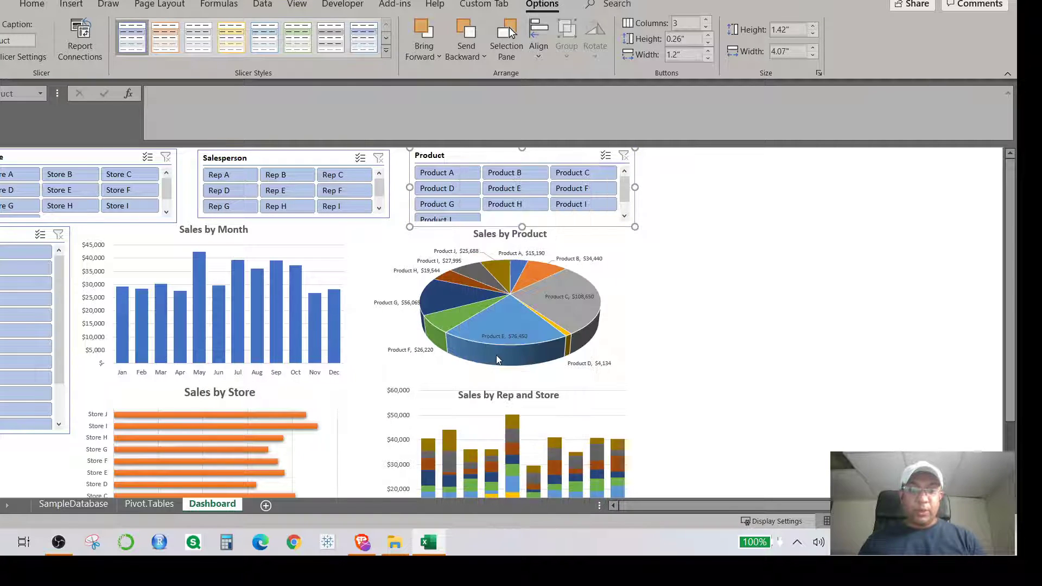
{"action": "left_click", "coordinate": [402, 370]}
{"action": "left_click", "coordinate": [402, 380]}
{"action": "left_click", "coordinate": [402, 393]}
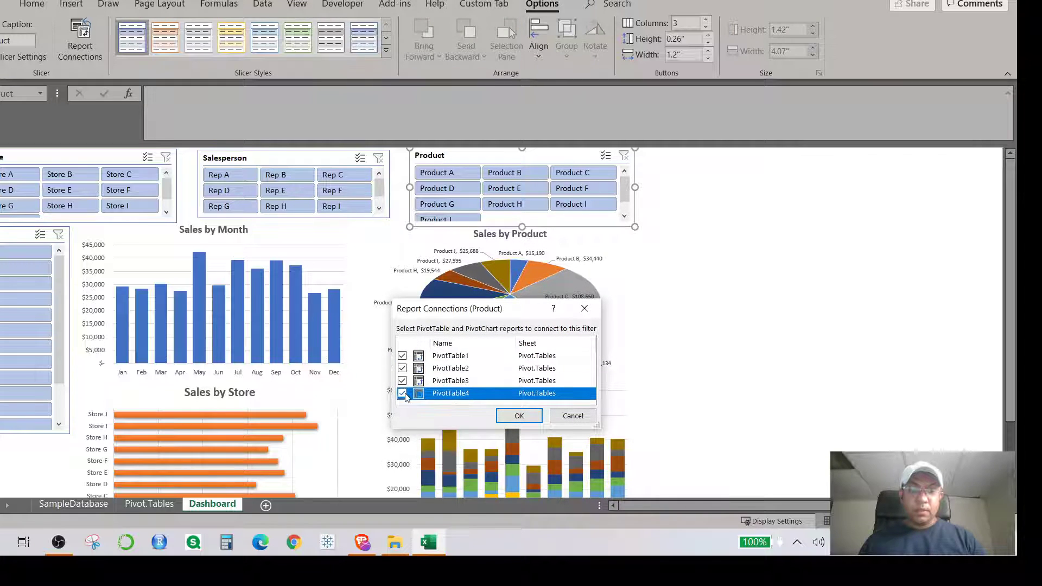
{"action": "left_click", "coordinate": [515, 421]}
Add PivotTable2, PivotTable3 and PivotTable4 to the Date slicer's report connections alongside PivotTable1
{"action": "left_click", "coordinate": [40, 359]}
{"action": "right_click", "coordinate": [40, 359]}
{"action": "left_click", "coordinate": [64, 362]}
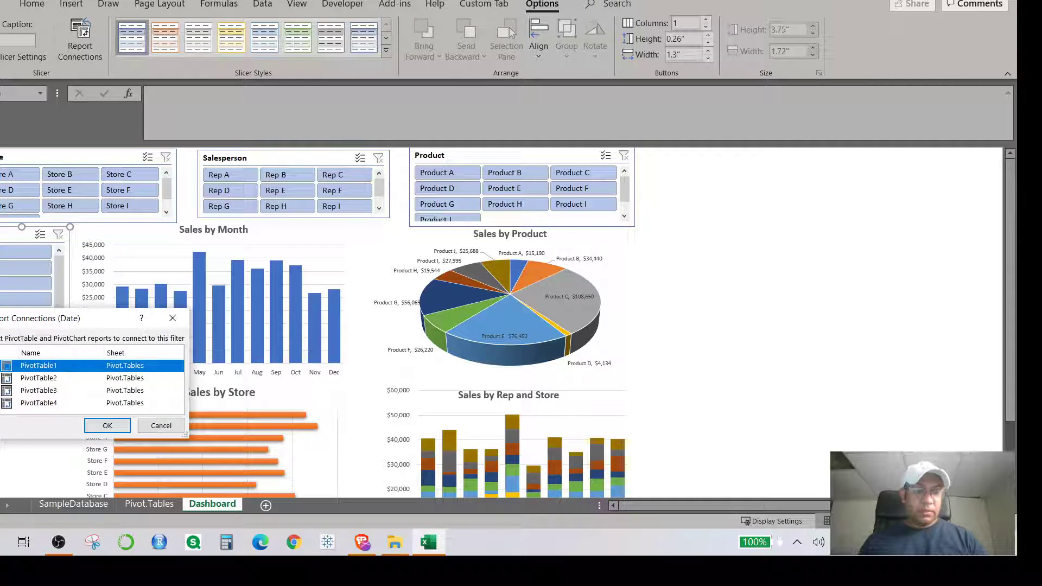
{"action": "left_click", "coordinate": [38, 377]}
{"action": "left_click", "coordinate": [38, 391]}
{"action": "left_click", "coordinate": [125, 402]}
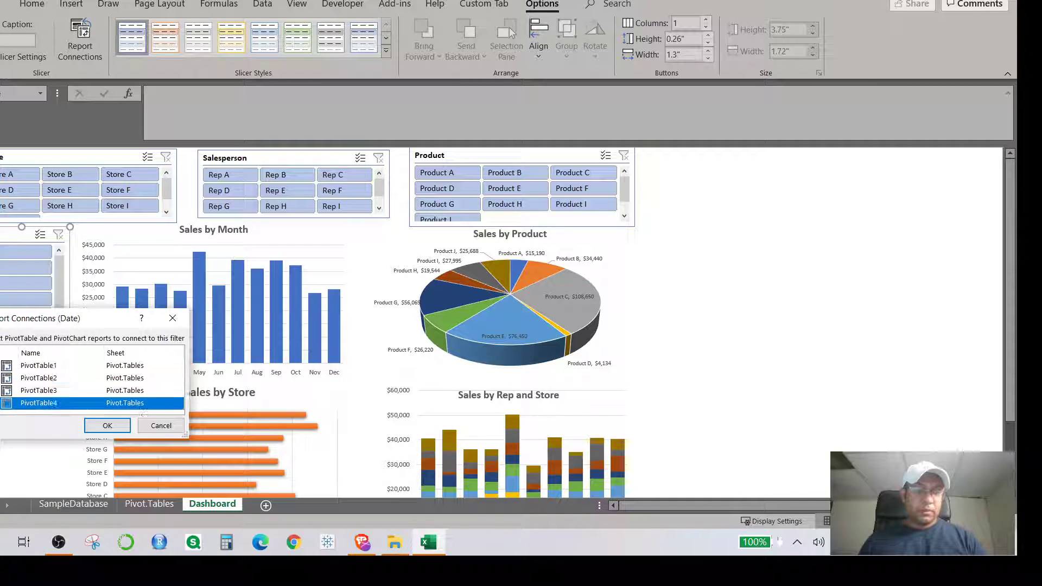
{"action": "left_click", "coordinate": [107, 426]}
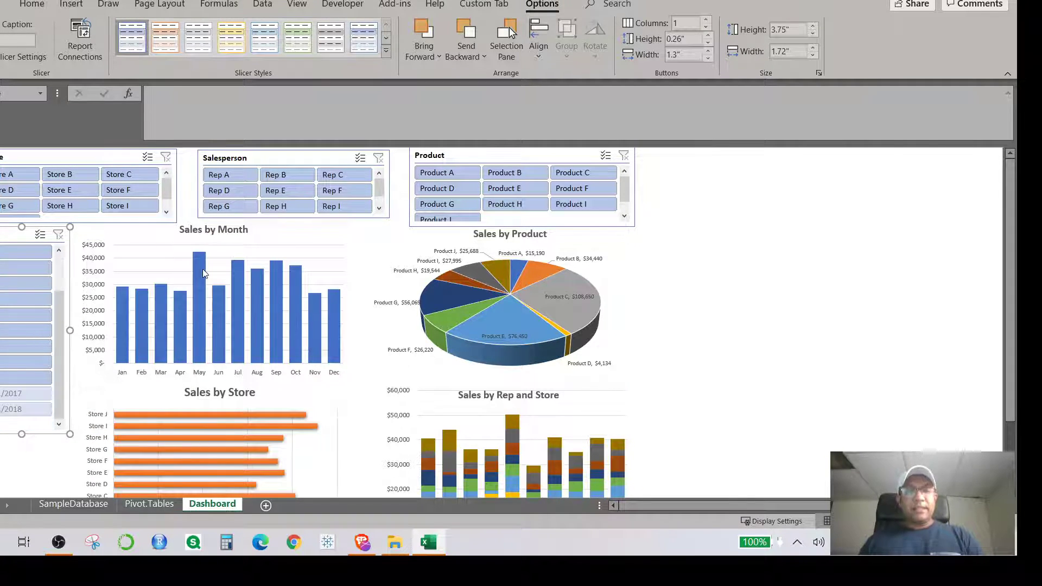
Look over the complete dashboard and filter it to Store A with the Store slicer
{"action": "left_click", "coordinate": [719, 293]}
{"action": "scroll", "coordinate": [570, 328], "scroll_direction": "down", "scroll_amount": 5}
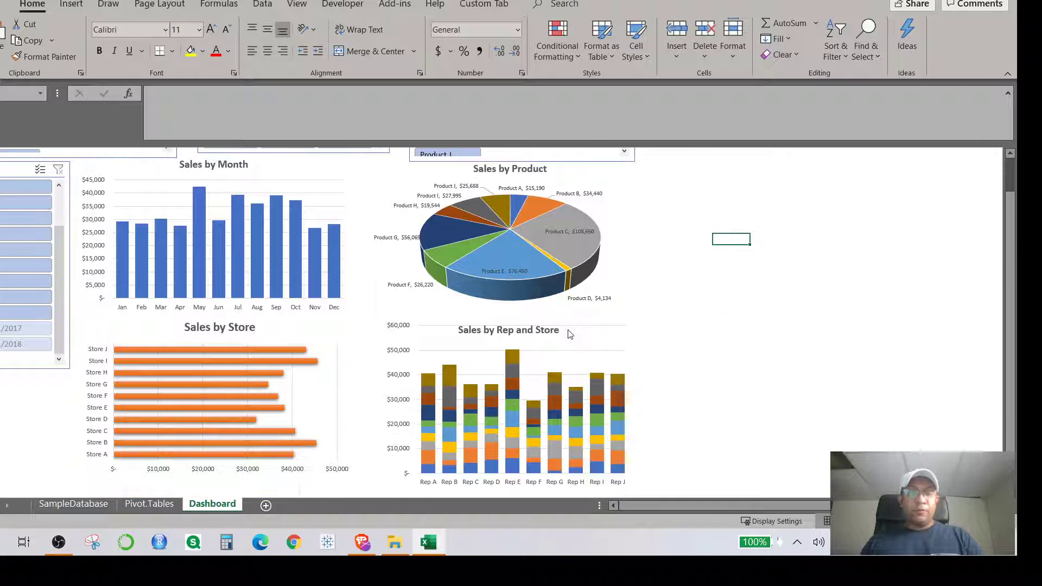
{"action": "scroll", "coordinate": [575, 352], "scroll_direction": "up", "scroll_amount": 5}
{"action": "scroll", "coordinate": [575, 353], "scroll_direction": "down", "scroll_amount": 7}
{"action": "scroll", "coordinate": [574, 349], "scroll_direction": "up", "scroll_amount": 8}
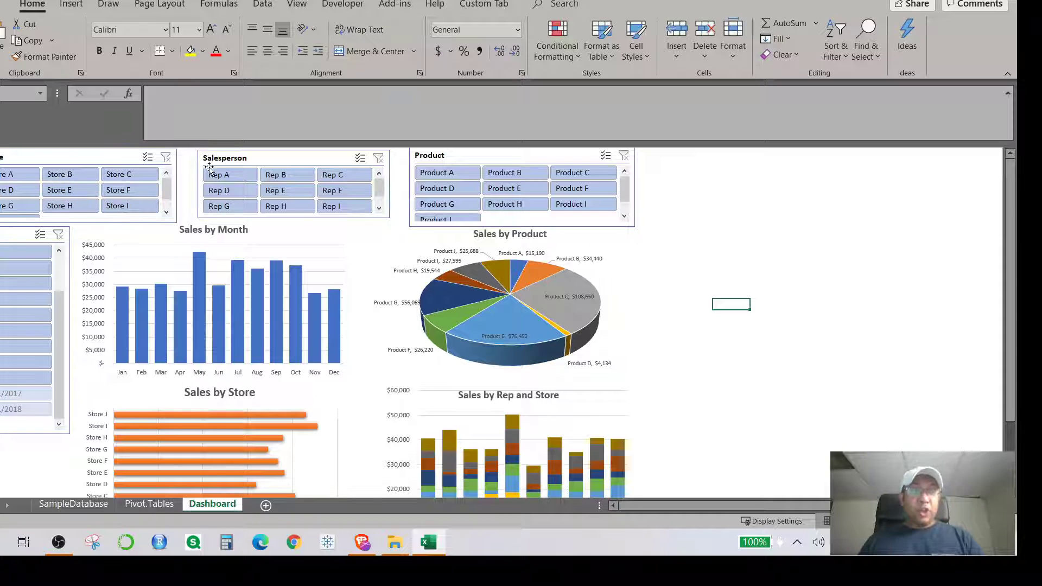
{"action": "left_click", "coordinate": [7, 178]}
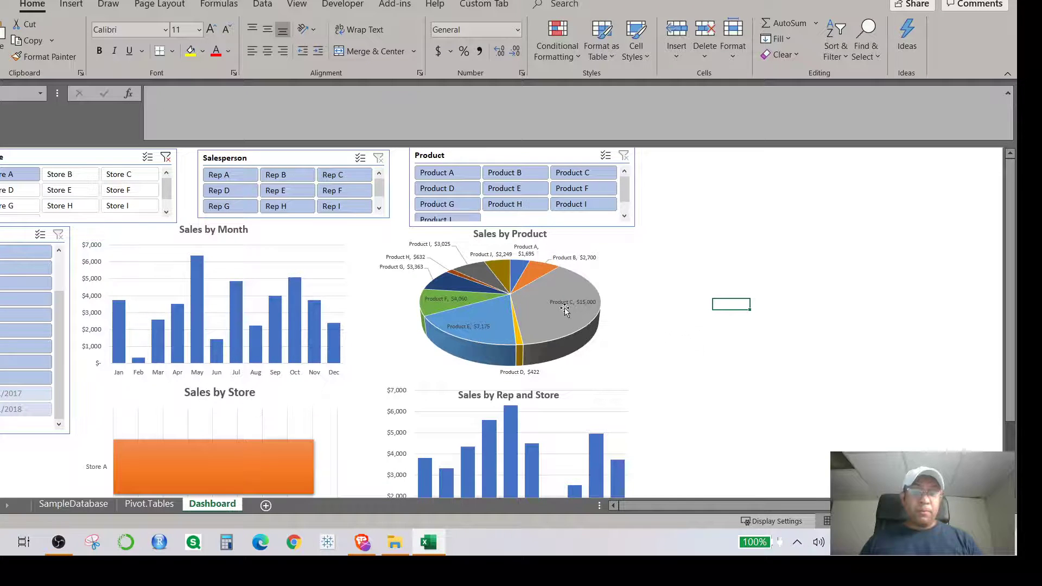
Examine the month, product, store and rep charts for the Store A filter
{"action": "mouse_move", "coordinate": [572, 315]}
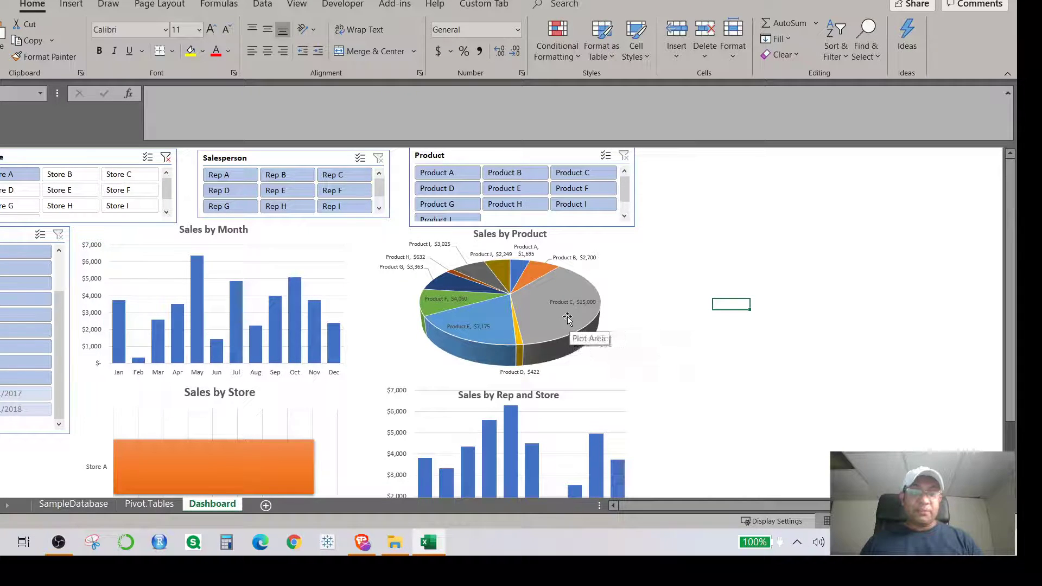
{"action": "scroll", "coordinate": [676, 339], "scroll_direction": "down", "scroll_amount": 4}
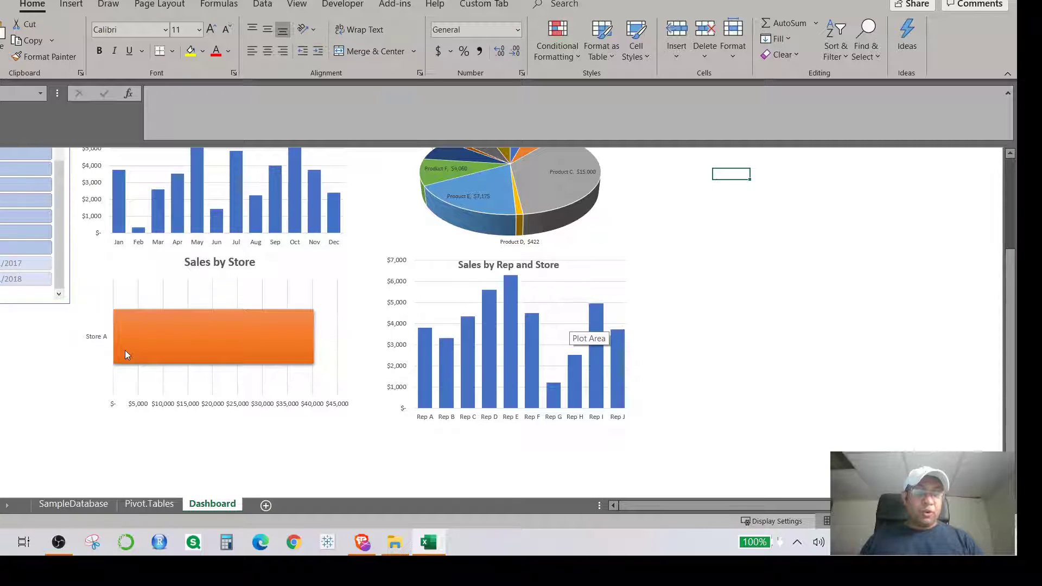
{"action": "scroll", "coordinate": [126, 353], "scroll_direction": "up", "scroll_amount": 4}
{"action": "scroll", "coordinate": [225, 421], "scroll_direction": "down", "scroll_amount": 2}
{"action": "mouse_move", "coordinate": [252, 434]}
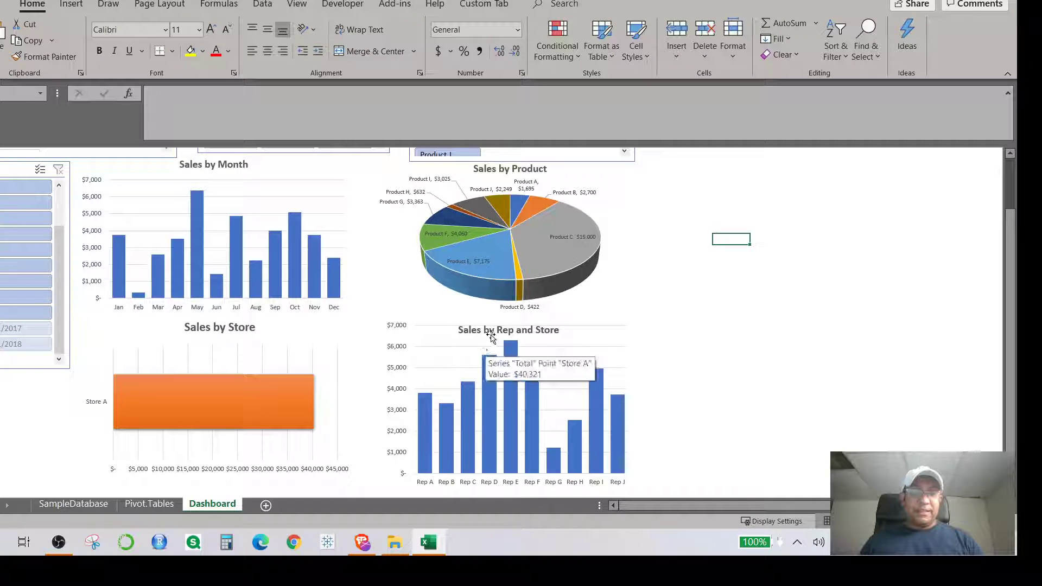
{"action": "scroll", "coordinate": [521, 369], "scroll_direction": "down", "scroll_amount": 1}
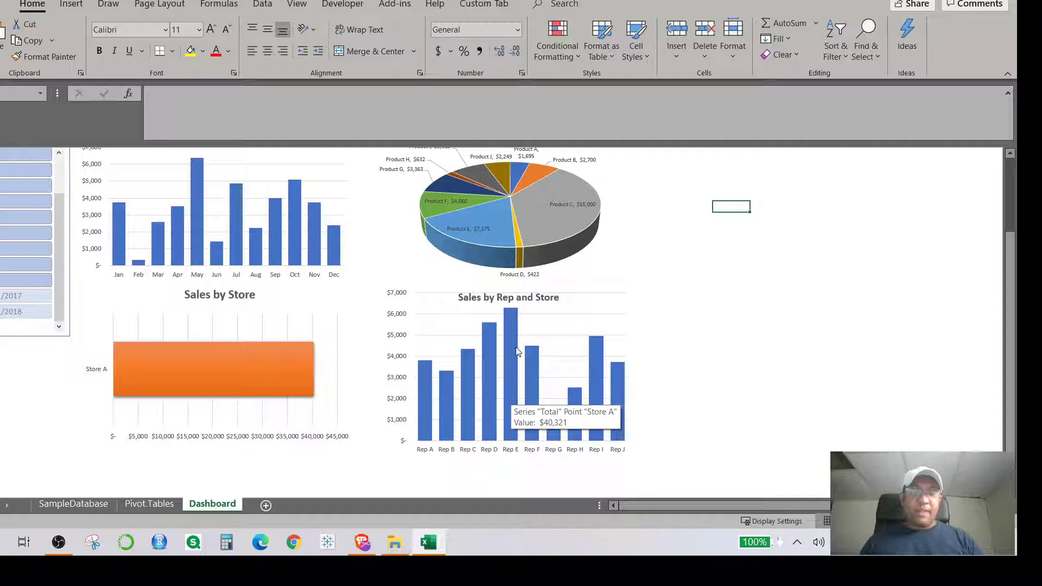
{"action": "scroll", "coordinate": [510, 328], "scroll_direction": "up", "scroll_amount": 3}
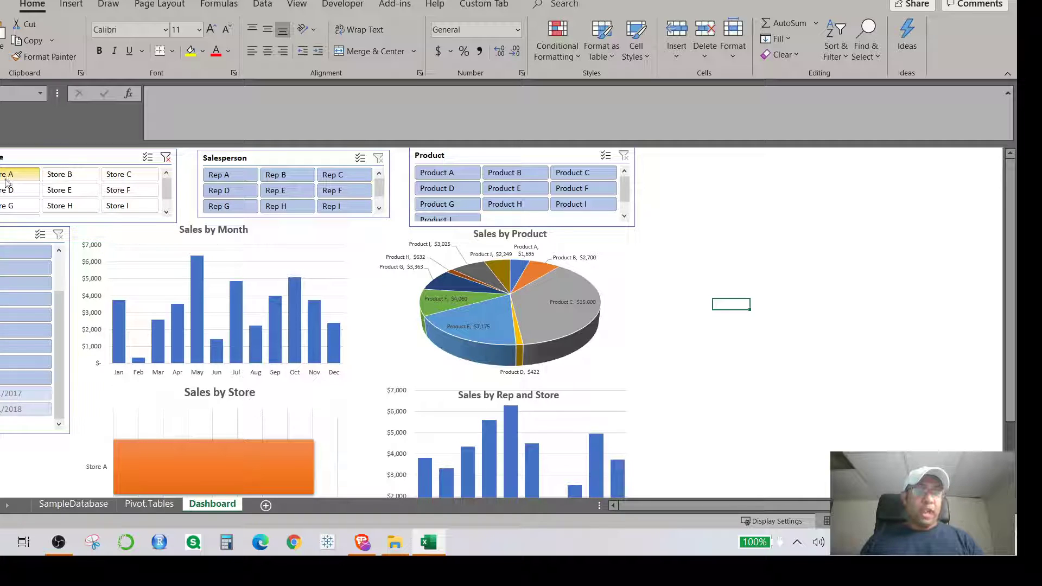
{"action": "scroll", "coordinate": [545, 467], "scroll_direction": "down", "scroll_amount": 2}
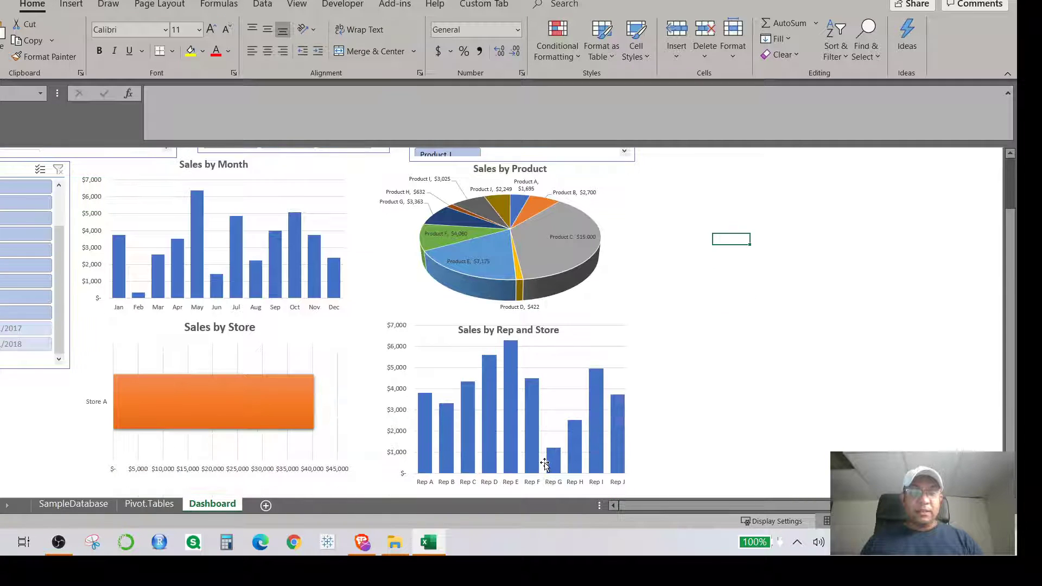
{"action": "scroll", "coordinate": [232, 303], "scroll_direction": "up", "scroll_amount": 2}
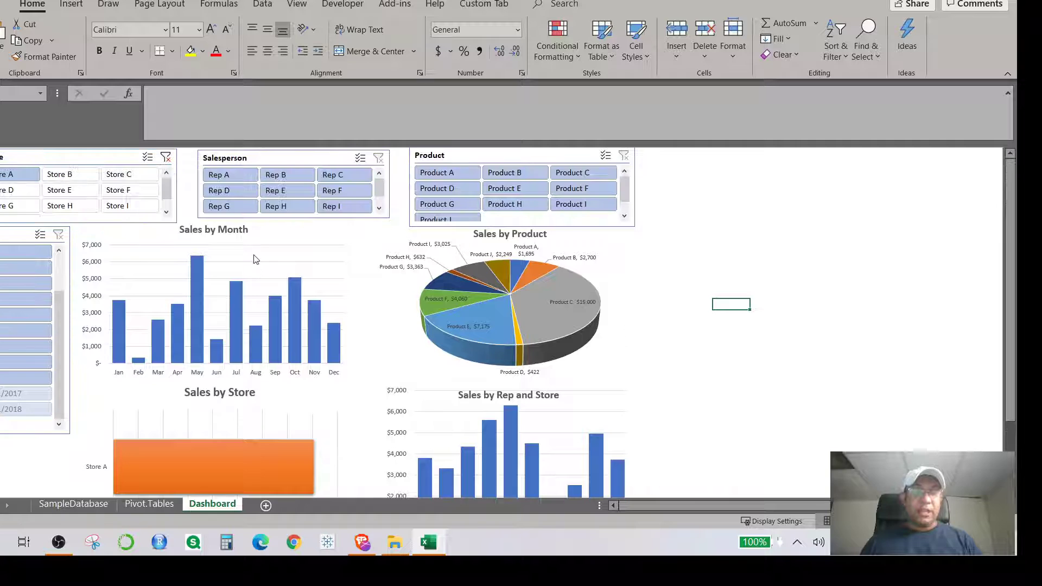
Exclude Rep E with the Salesperson slicer and check the effect on the charts
{"action": "left_click", "coordinate": [284, 192]}
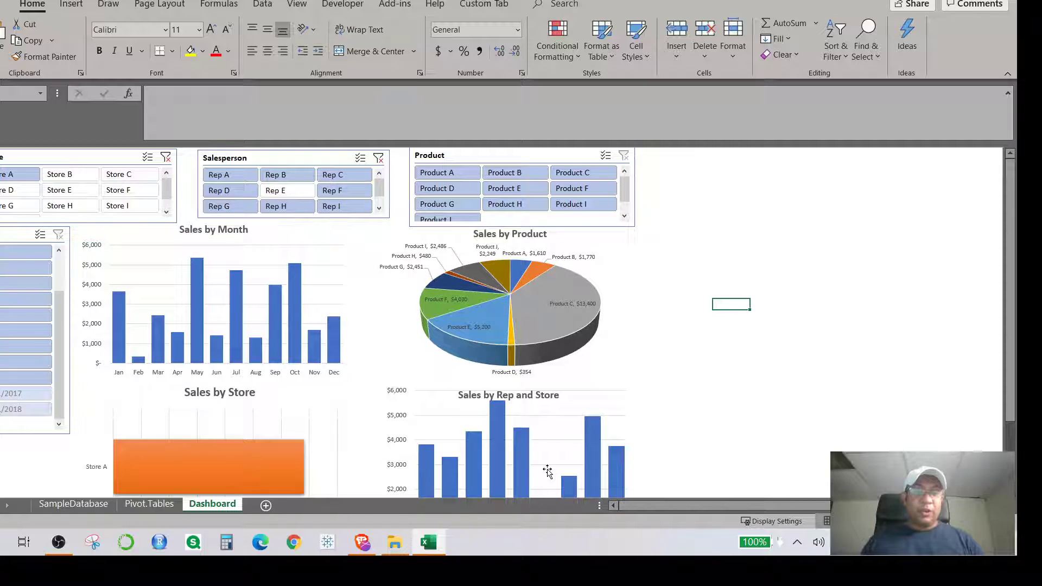
{"action": "scroll", "coordinate": [690, 390], "scroll_direction": "down", "scroll_amount": 3}
{"action": "scroll", "coordinate": [687, 385], "scroll_direction": "up", "scroll_amount": 3}
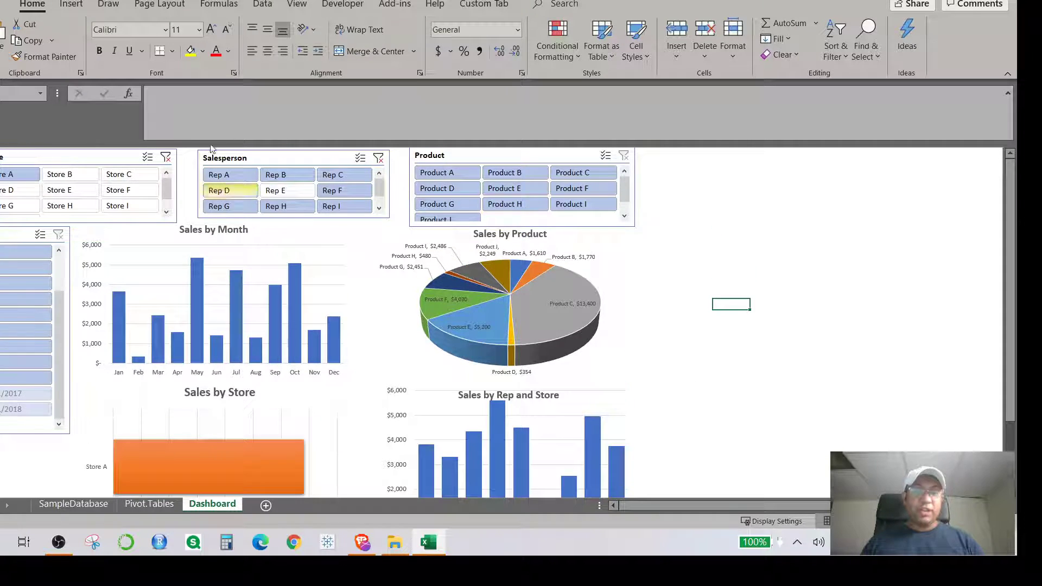
{"action": "scroll", "coordinate": [653, 360], "scroll_direction": "down", "scroll_amount": 1}
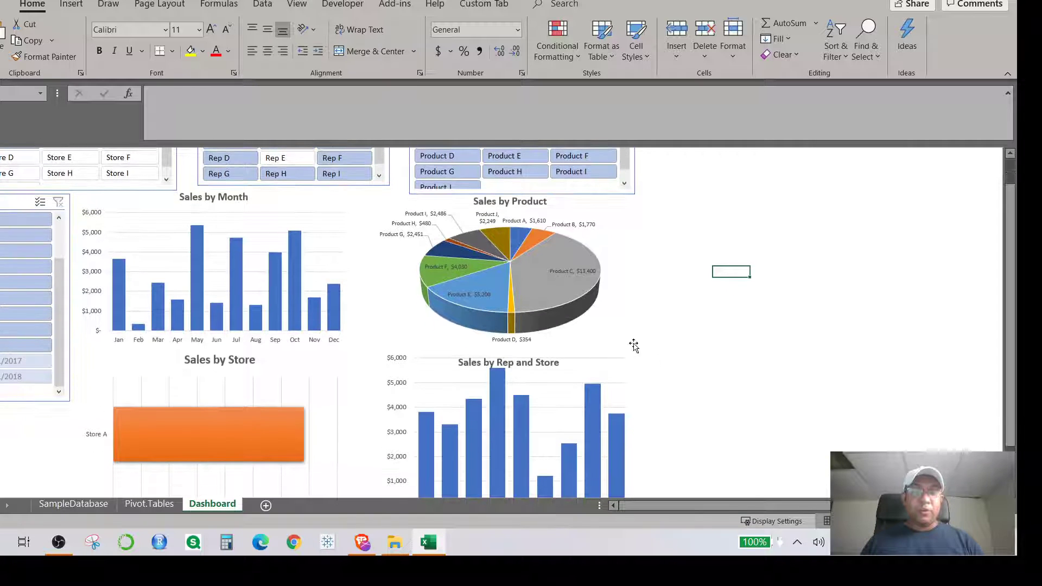
{"action": "scroll", "coordinate": [573, 293], "scroll_direction": "up", "scroll_amount": 1}
Exclude Product C with the Product slicer, and June and July with the Date slicer
{"action": "mouse_move", "coordinate": [573, 294]}
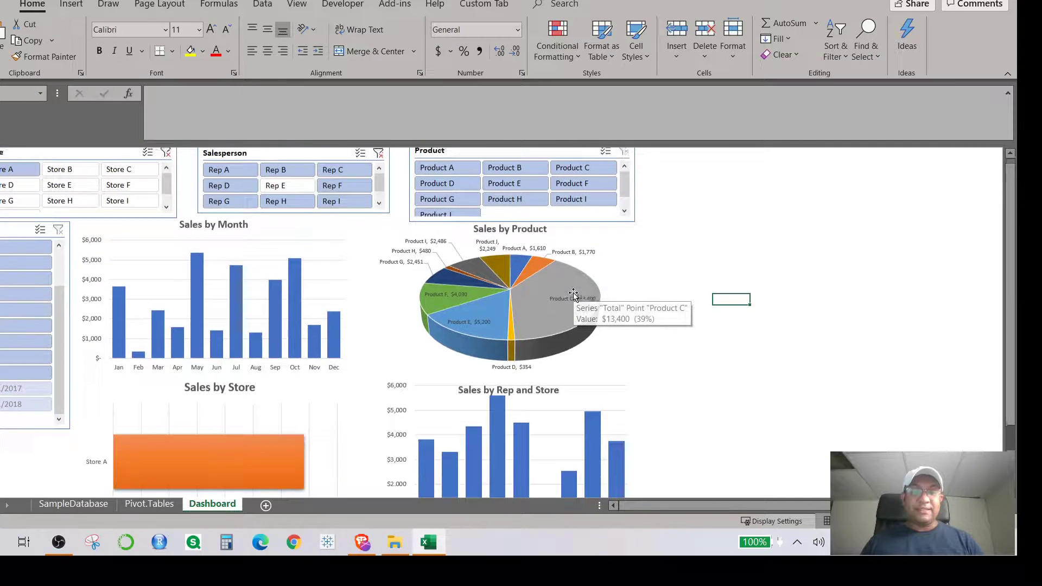
{"action": "left_click", "coordinate": [582, 179], "text": "ctrl"}
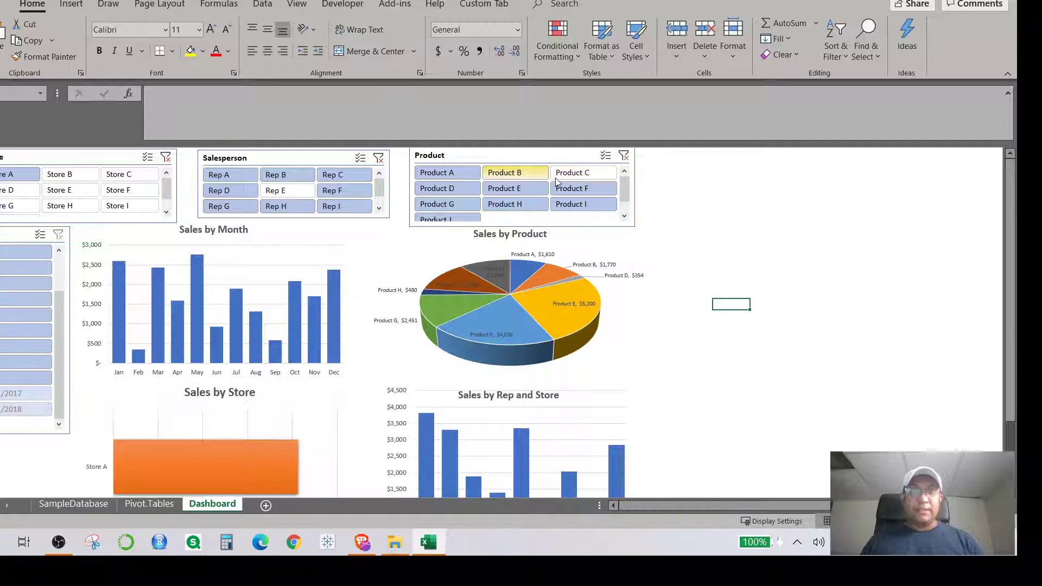
{"action": "left_click", "coordinate": [2, 299]}
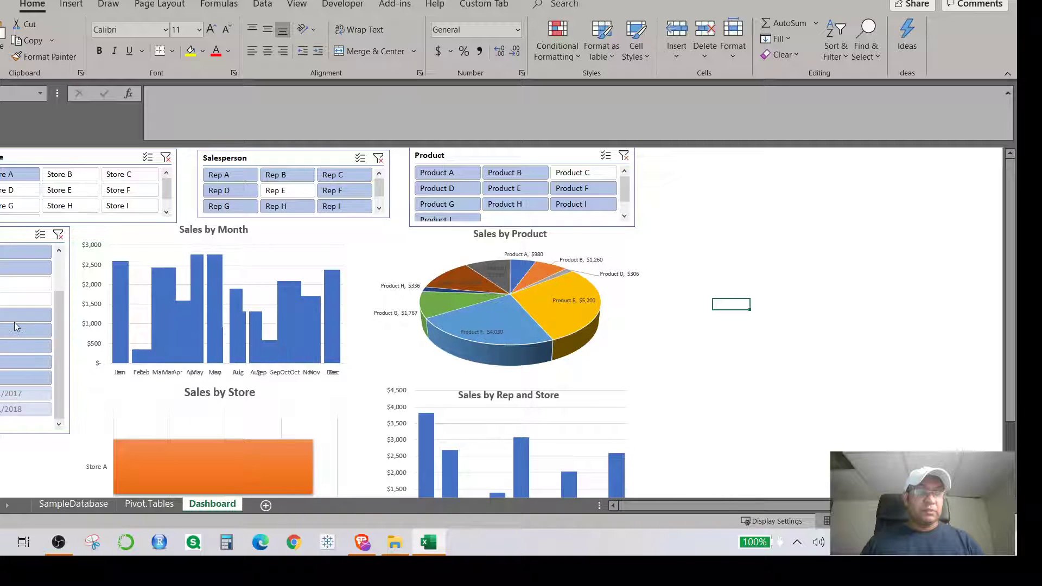
{"action": "scroll", "coordinate": [42, 293], "scroll_direction": "down", "scroll_amount": 3}
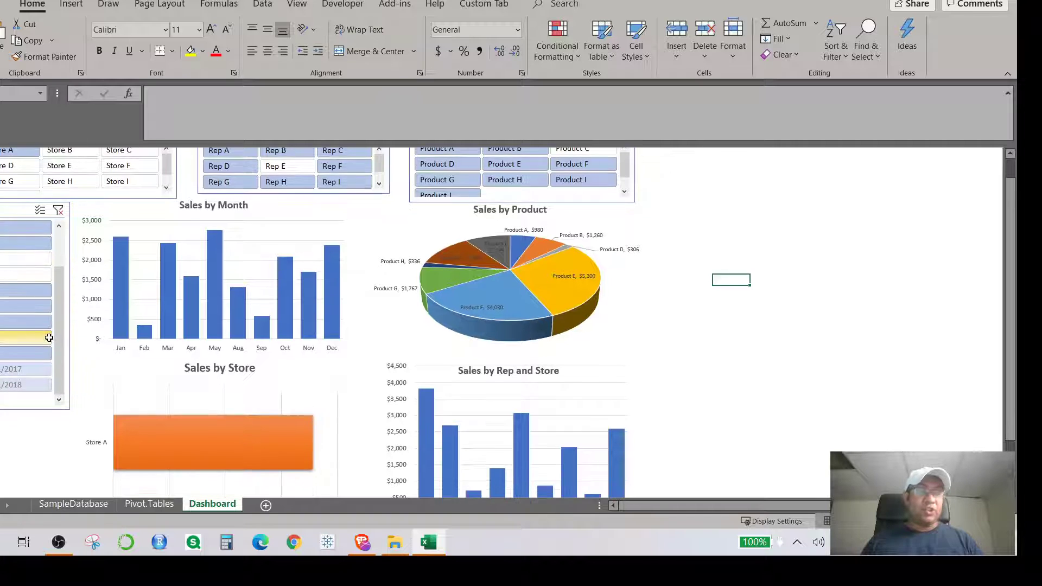
Examine the month, product, store and rep charts on the Dashboard with all slicer exclusions applied
{"action": "scroll", "coordinate": [42, 270], "scroll_direction": "up", "scroll_amount": 3}
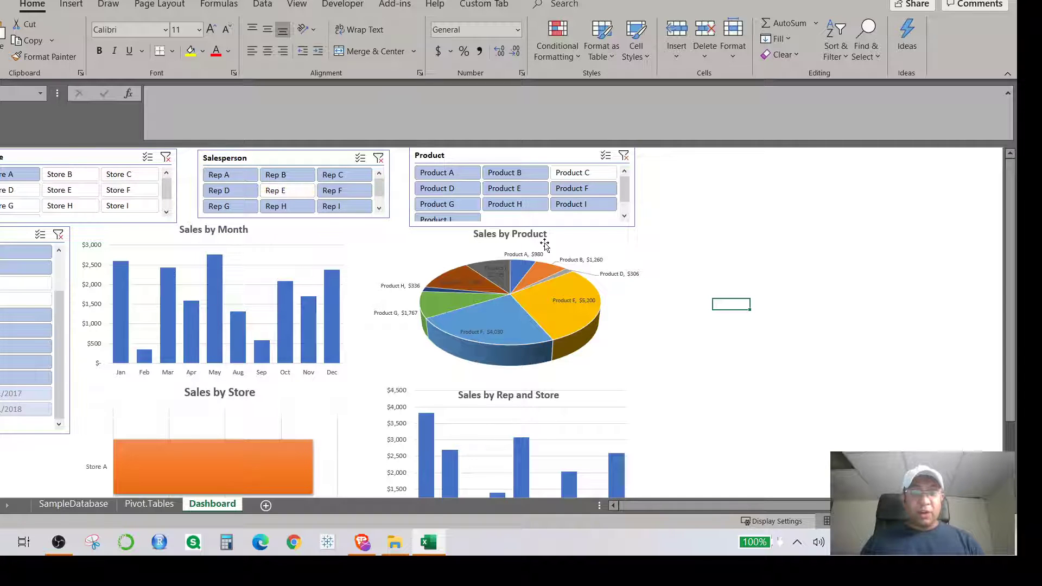
{"action": "scroll", "coordinate": [491, 282], "scroll_direction": "down", "scroll_amount": 6}
{"action": "scroll", "coordinate": [491, 282], "scroll_direction": "up", "scroll_amount": 6}
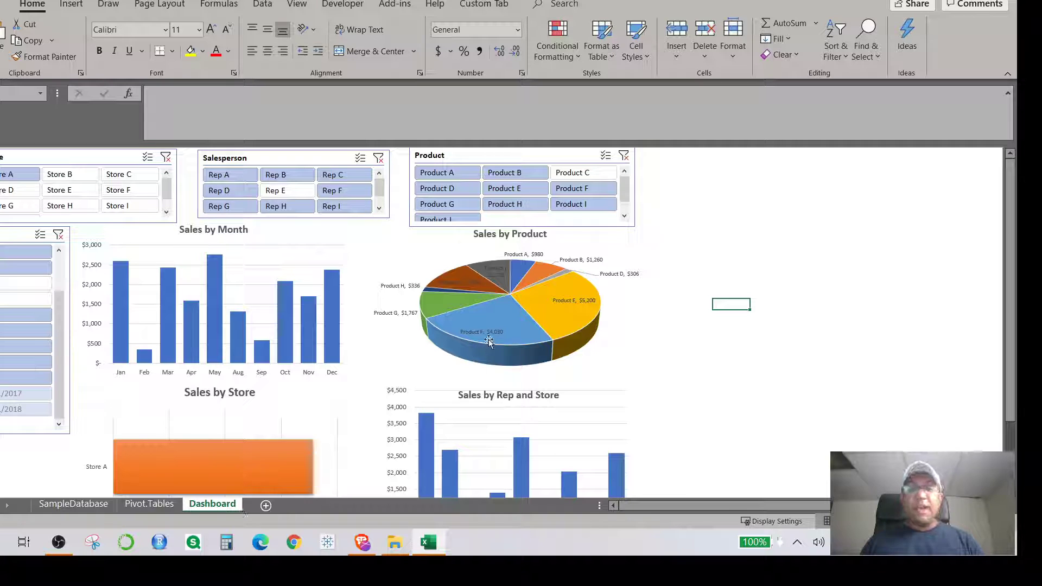
Review the filtered PivotTables on the Pivot.Tables sheet and the source data on SampleDatabase, and return to the Dashboard's Sales by Store chart
{"action": "left_click", "coordinate": [149, 503]}
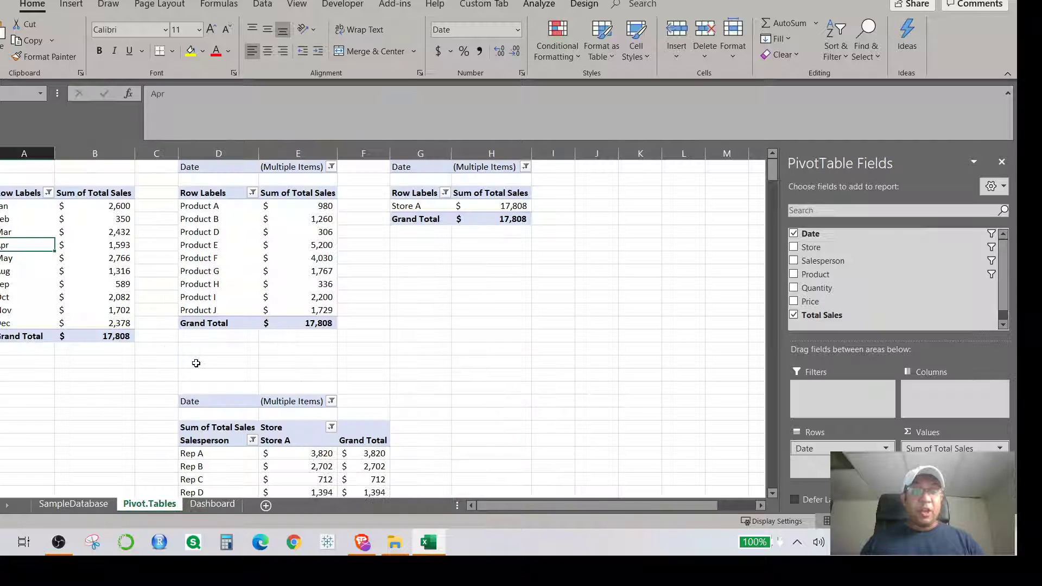
{"action": "left_click", "coordinate": [73, 504]}
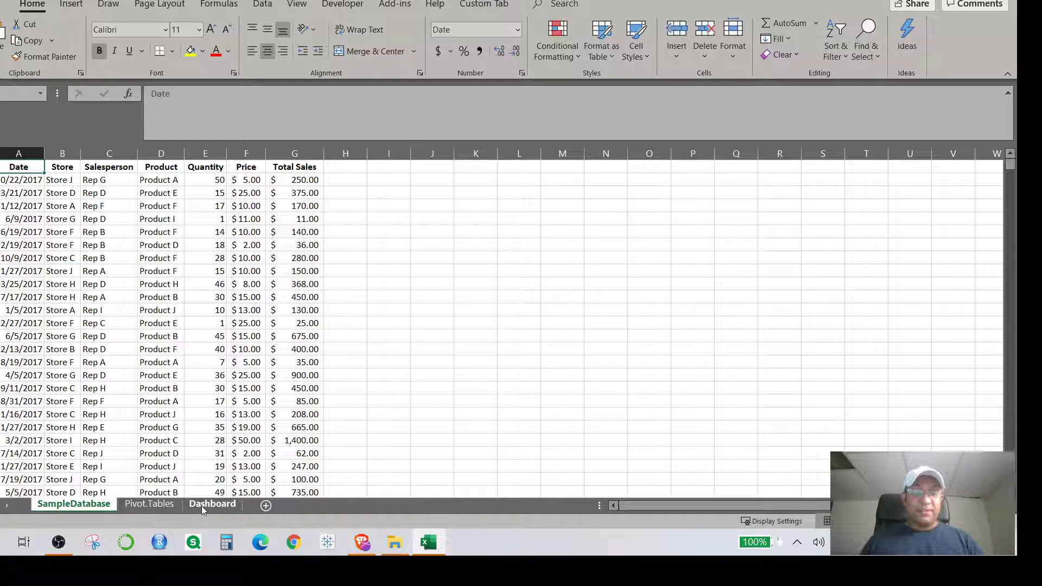
{"action": "left_click", "coordinate": [201, 506]}
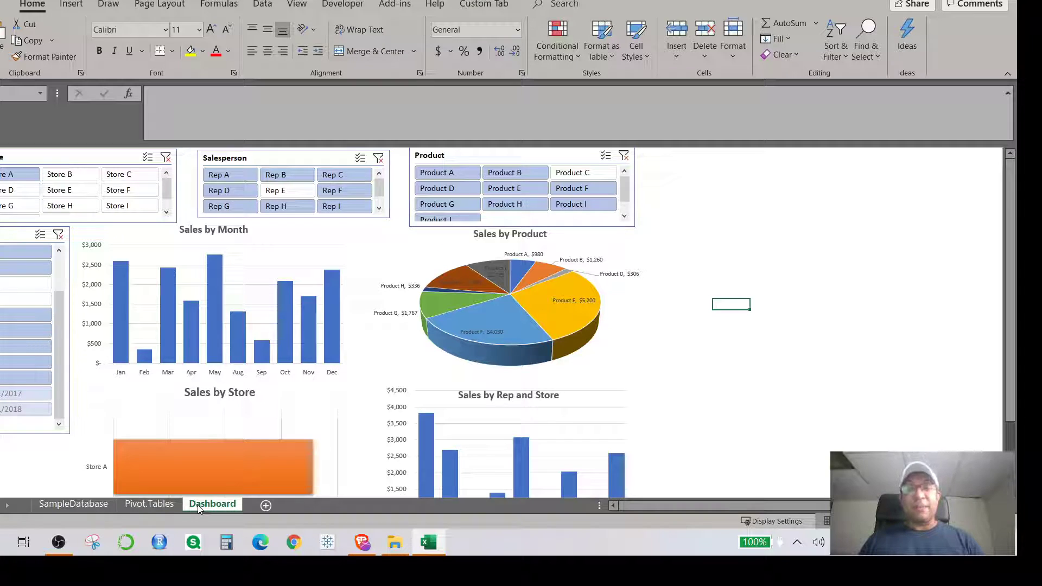
{"action": "mouse_move", "coordinate": [145, 457]}
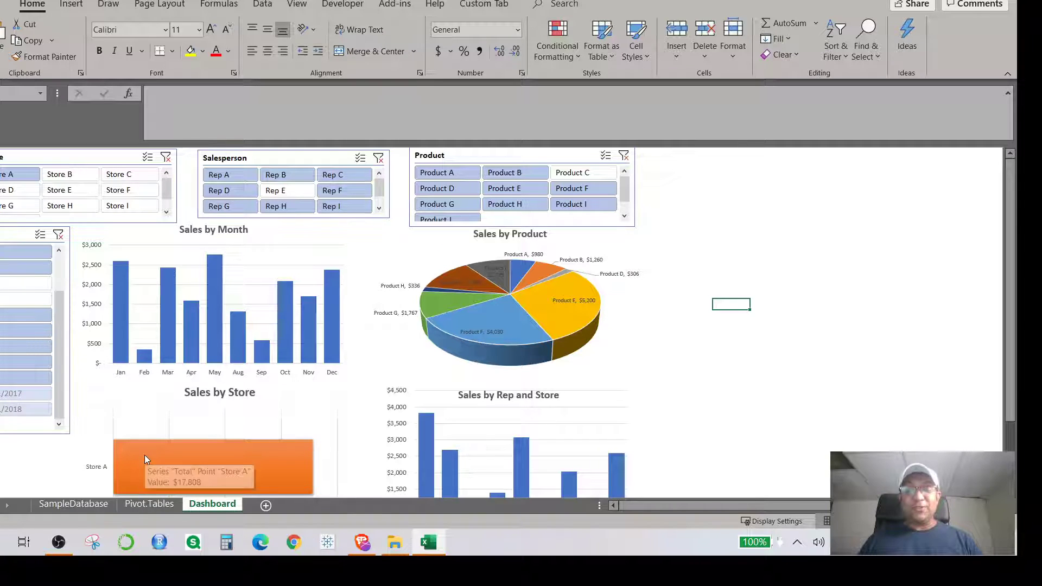